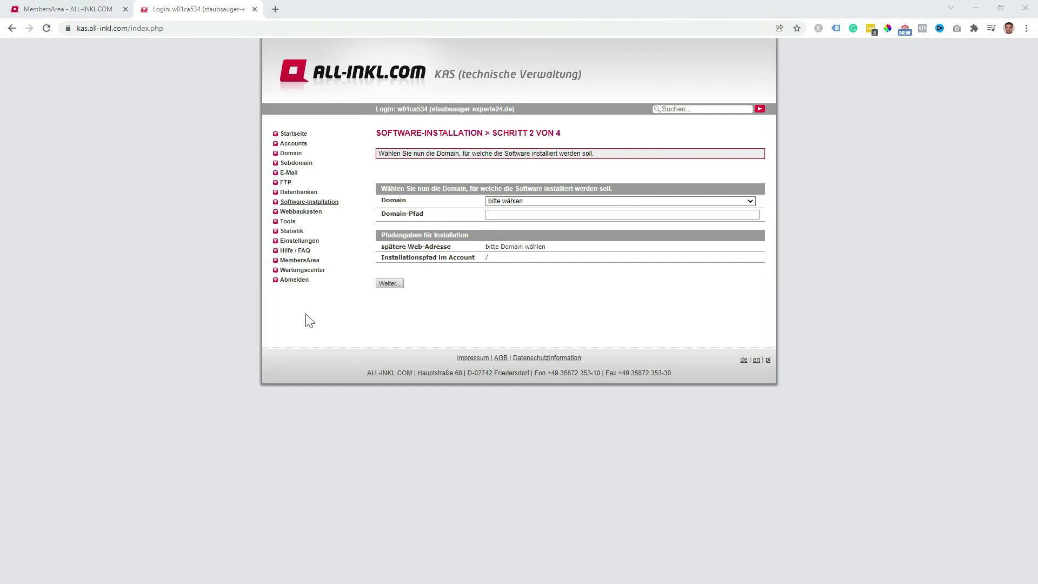
Install WordPress on the domain staubsauger-experte24.de using a new database and start the installation
left_click(537, 205)
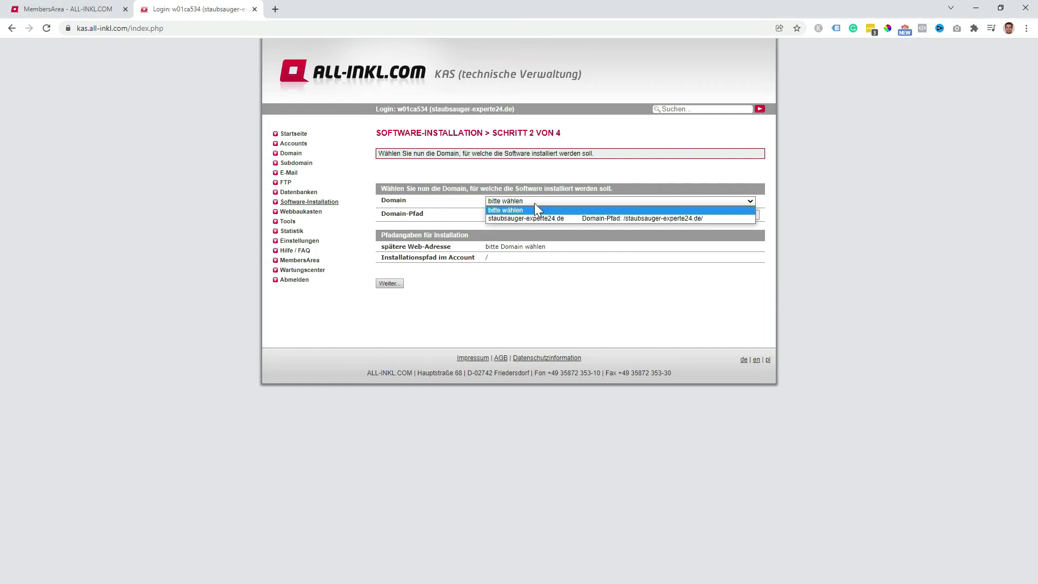
left_click(524, 218)
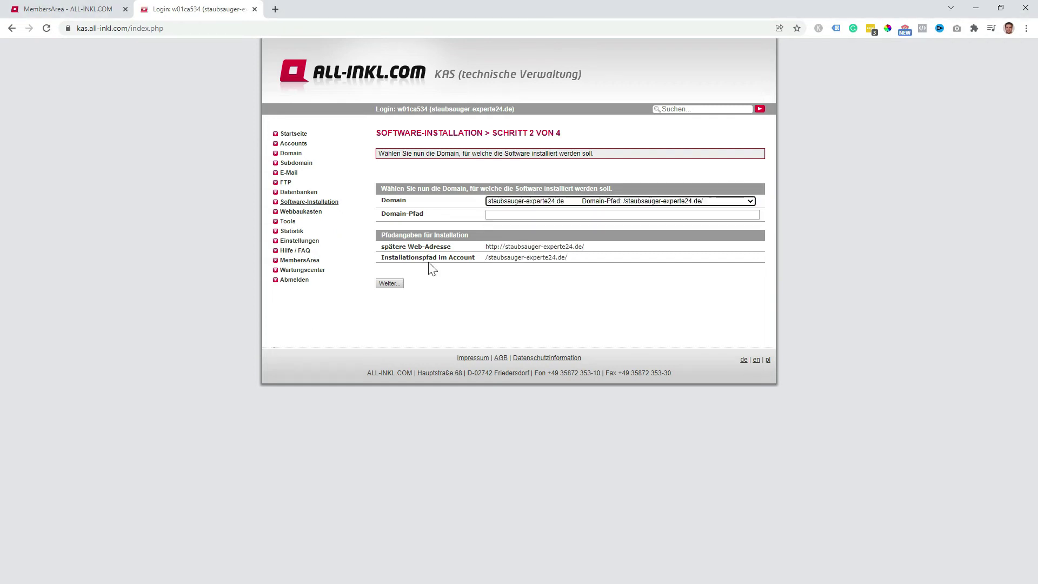
left_click(382, 286)
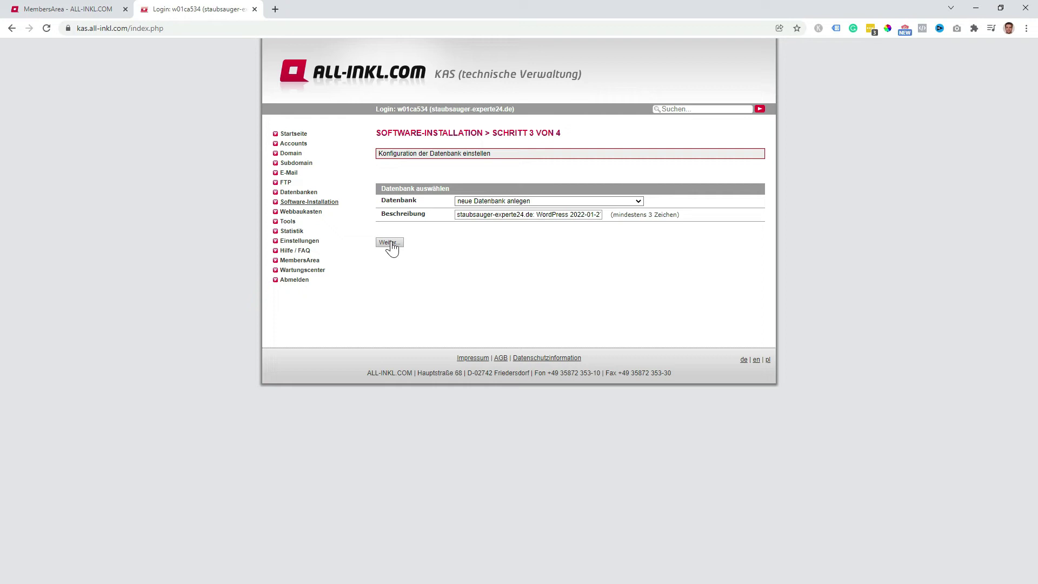
left_click(390, 243)
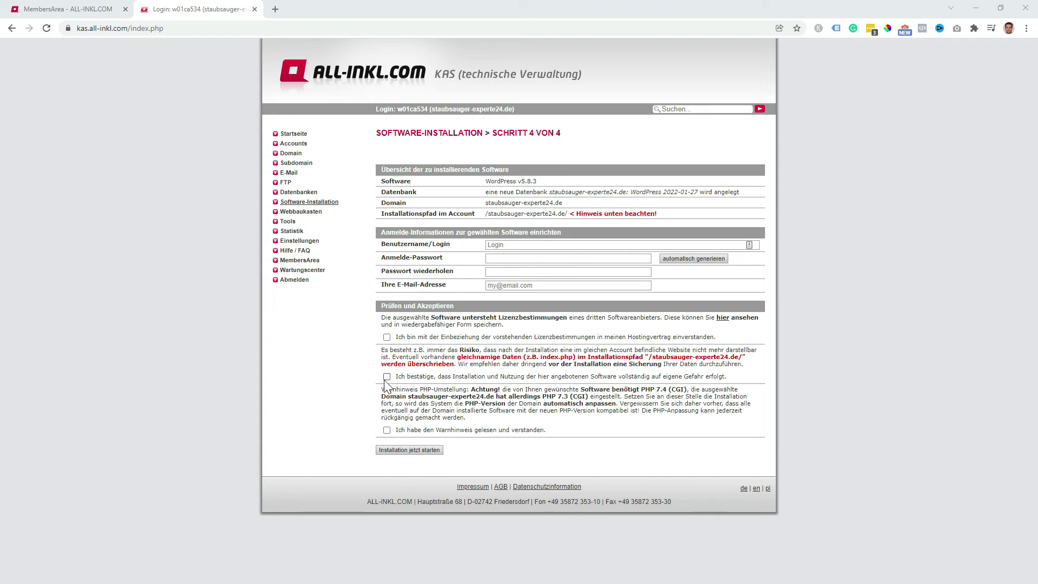
left_click(383, 449)
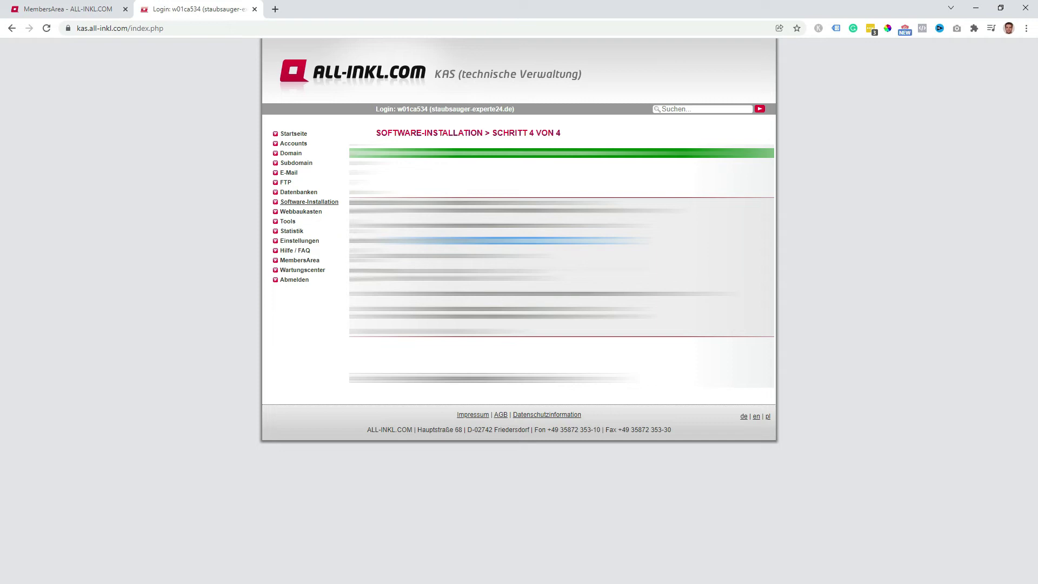
Open the link to the newly installed WordPress site in a separate browser tab and bring up its admin dashboard
right_click(471, 240)
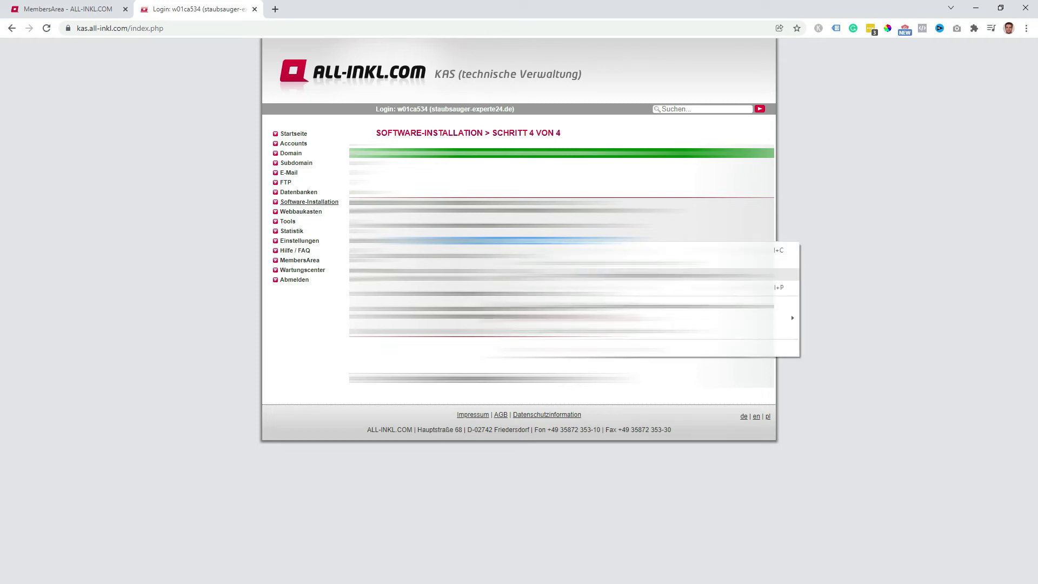
left_click(471, 240)
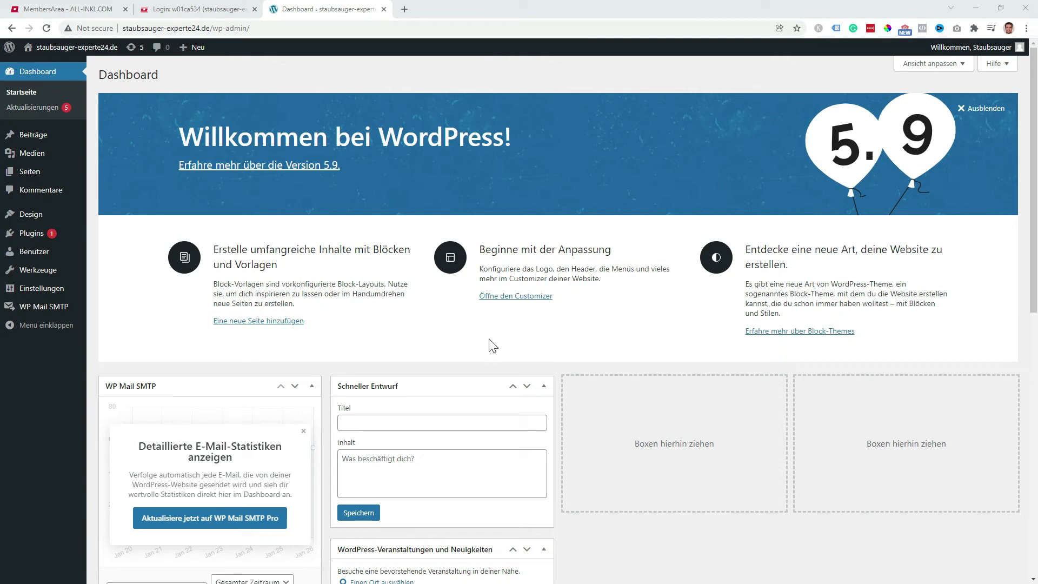
left_click(209, 4)
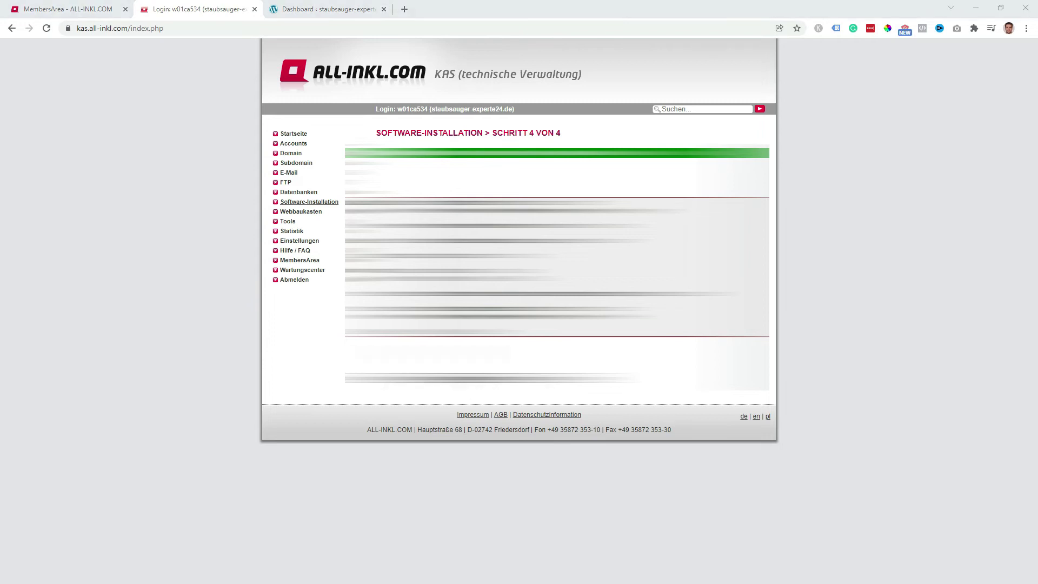
left_click(341, 10)
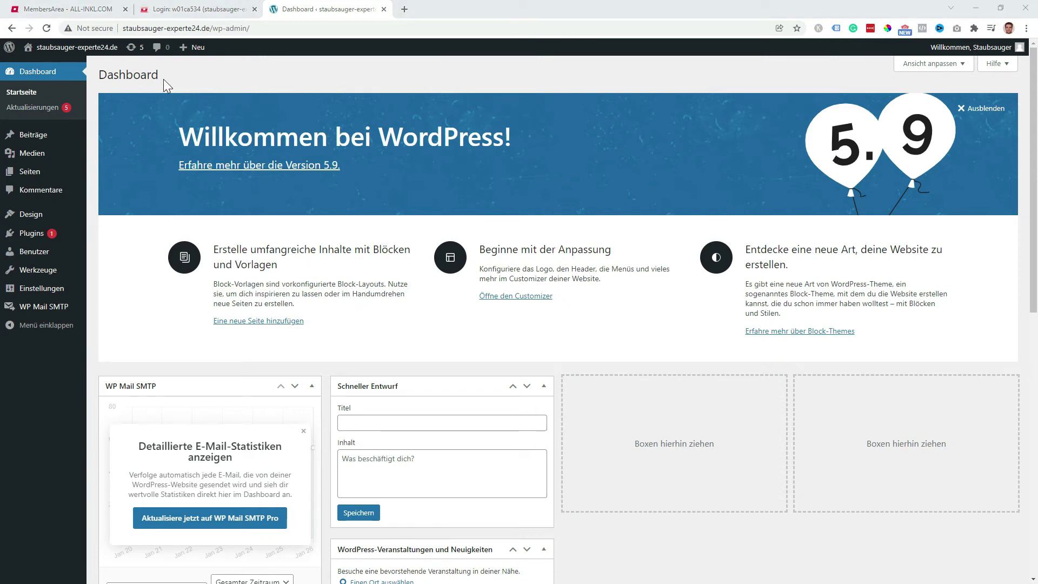
left_click_drag(163, 79, 124, 76)
left_click(185, 77)
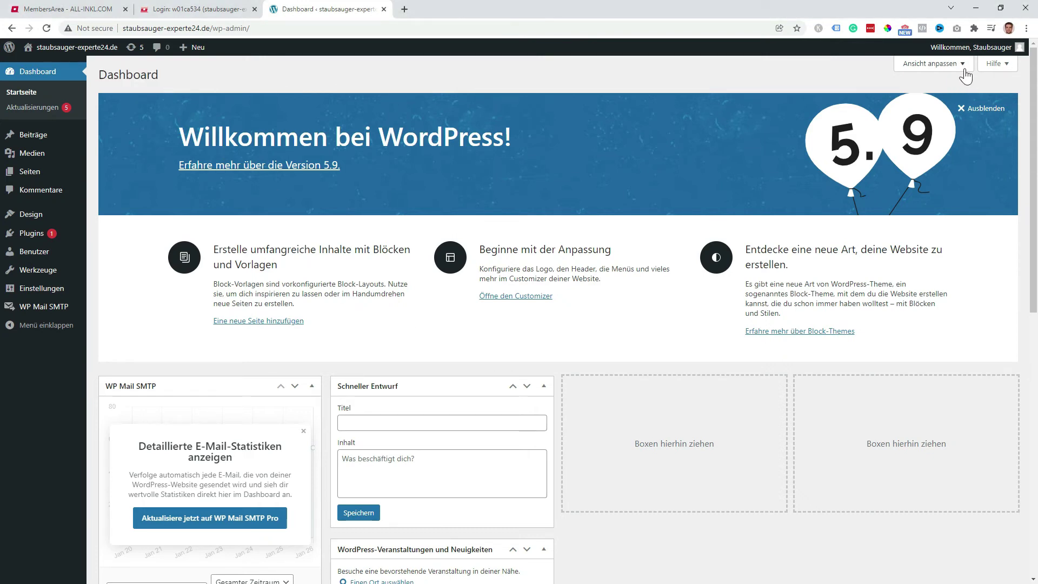
Hide all dashboard boxes: Willkommen, WordPress-Veranstaltungen und Neuigkeiten, Schneller Entwurf, Aktivität, Auf einen Blick, Zustand der Website and WP Mail SMTP
left_click(964, 69)
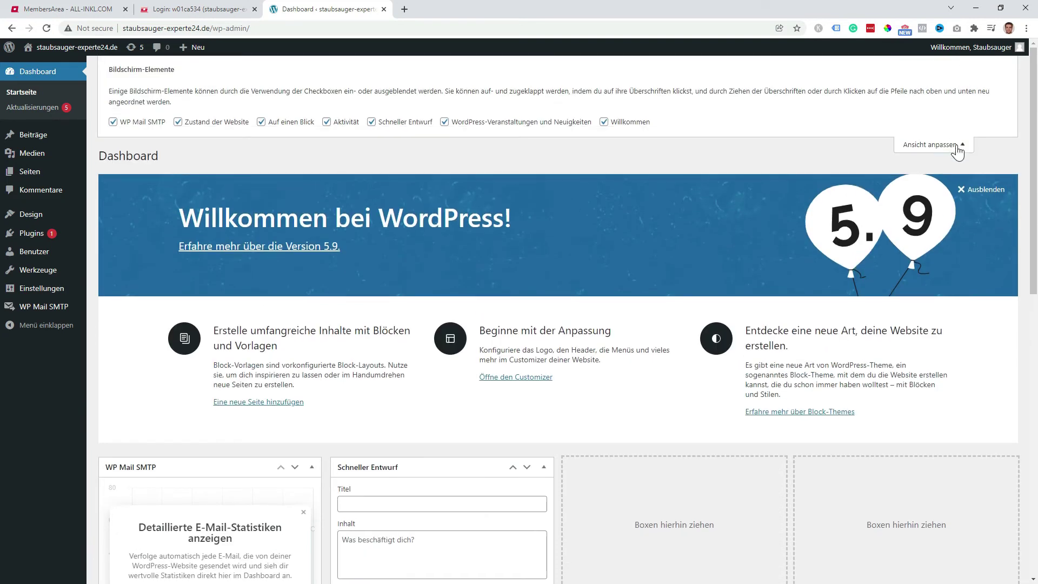
left_click(604, 122)
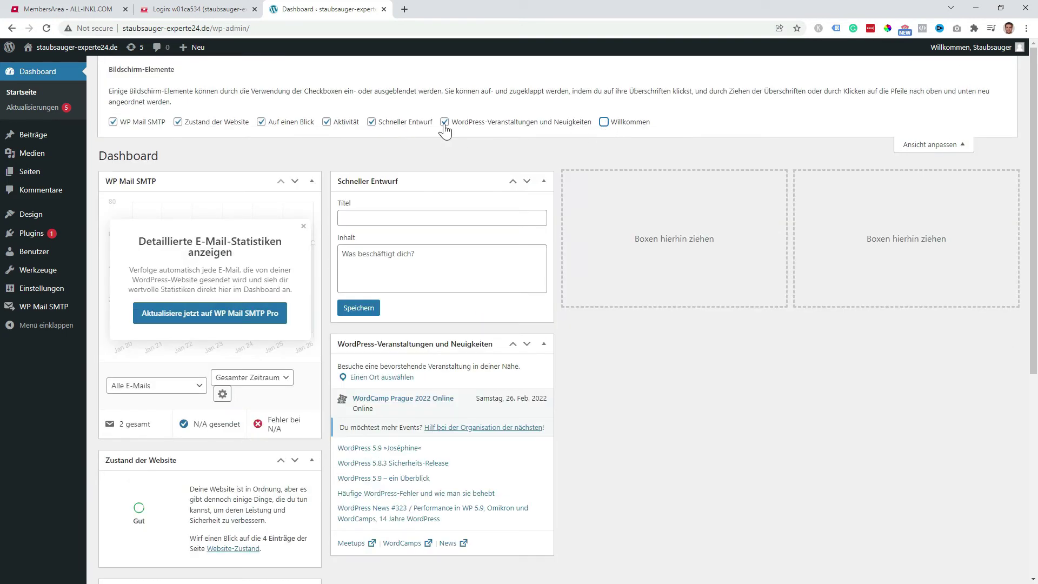
left_click(444, 122)
left_click(371, 122)
left_click(327, 122)
left_click(261, 122)
left_click(177, 122)
left_click(113, 123)
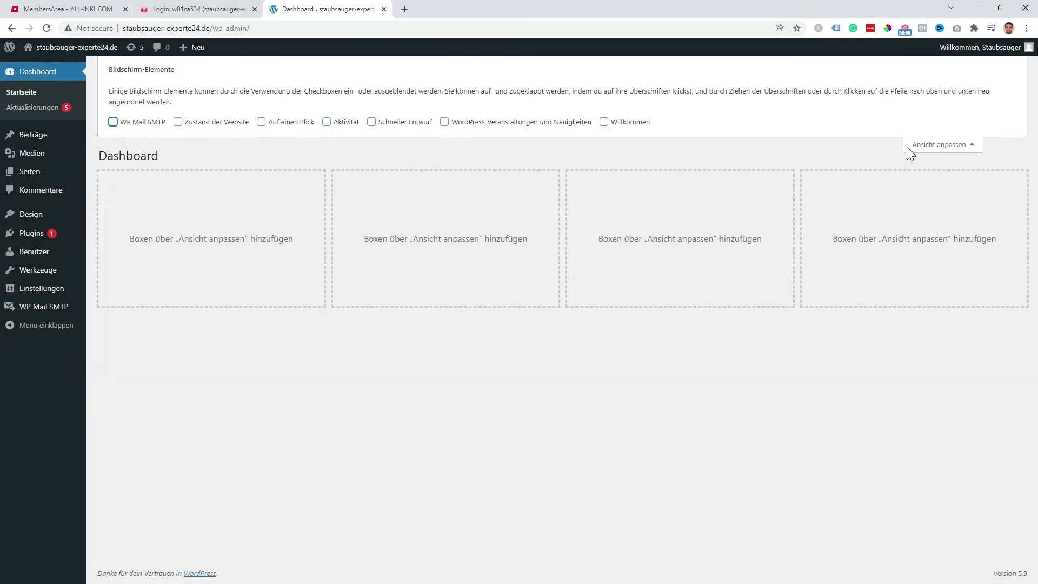
left_click(967, 146)
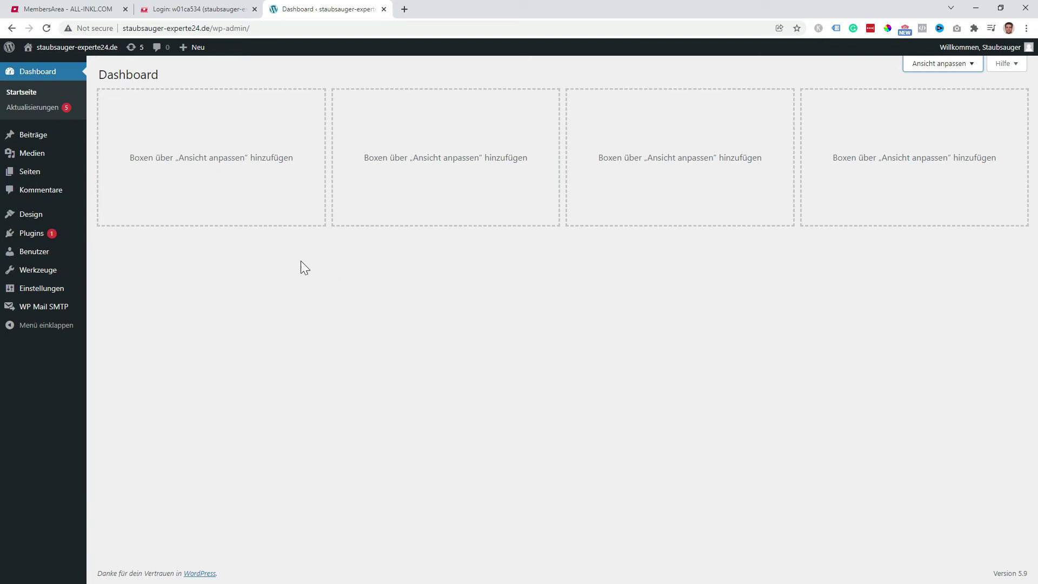
View the public front page of staubsauger-experte24.de and check the browser's connection security information
mouse_move(61, 50)
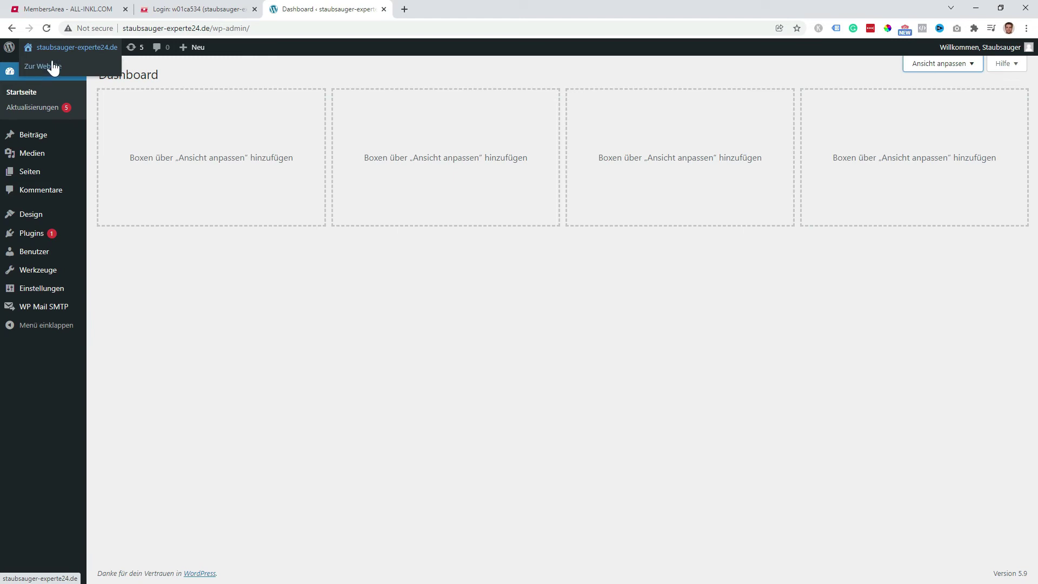
left_click(50, 72)
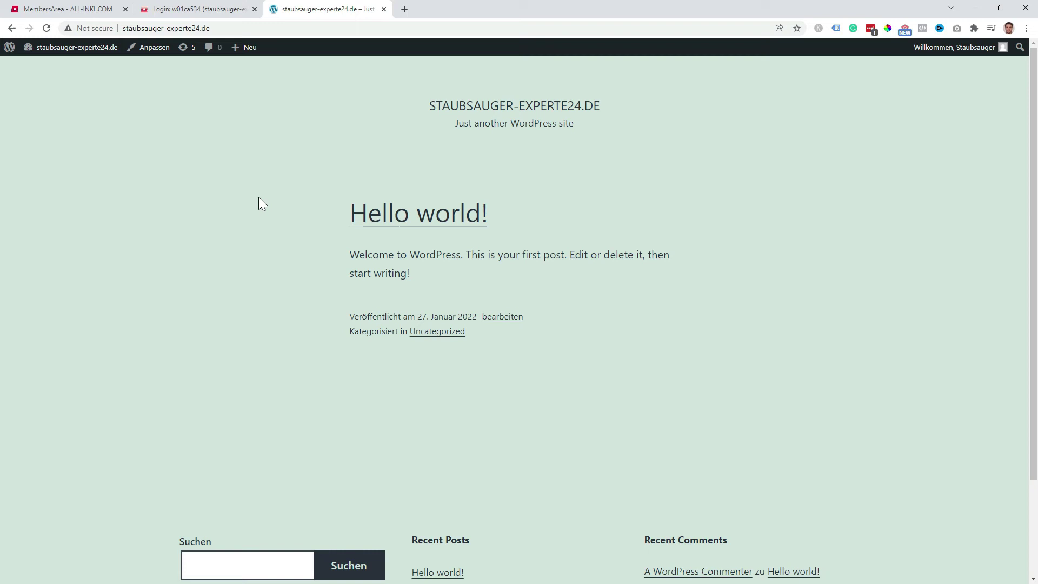
left_click(92, 27)
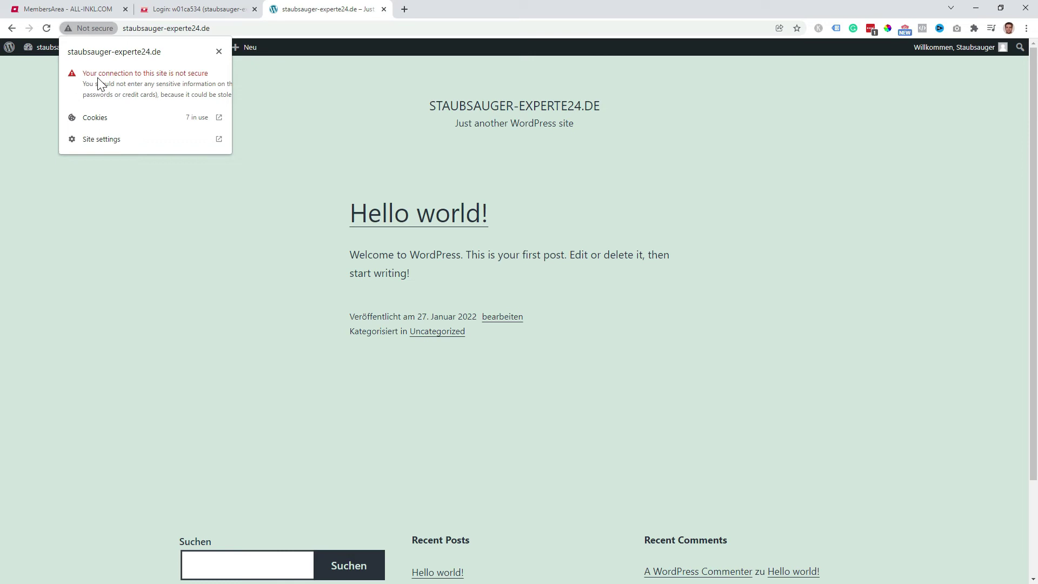
left_click(277, 205)
Switch to the ALL-INKL KAS and open the SSL protection settings of the domain staubsauger-experte24.de
left_click(182, 10)
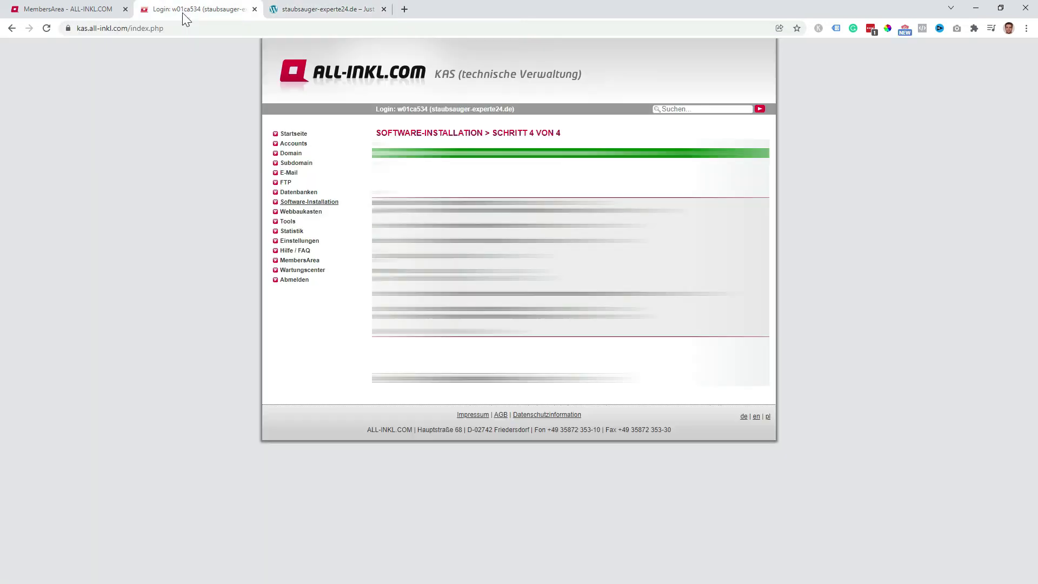
left_click(291, 154)
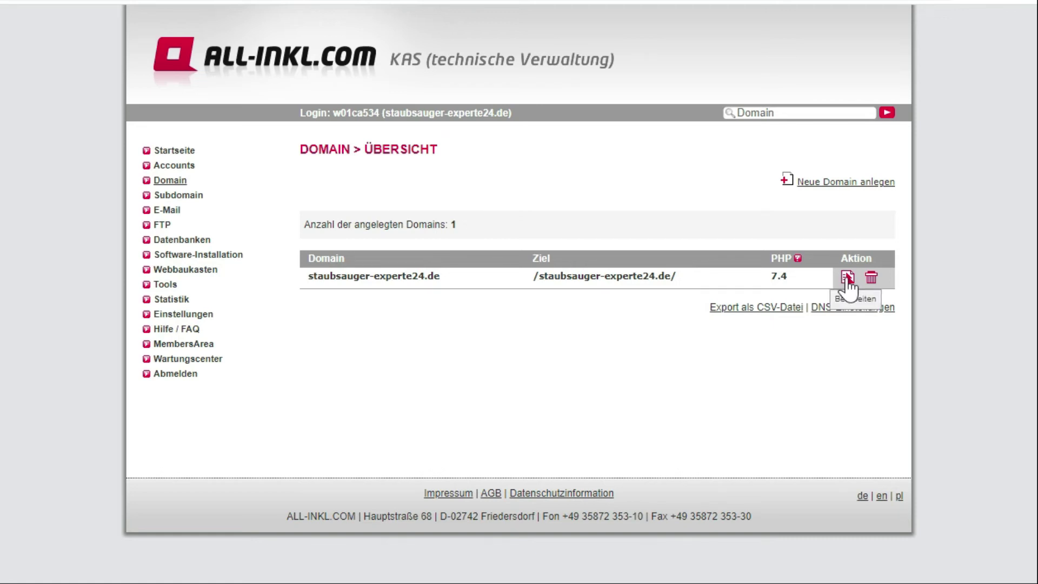
left_click(847, 278)
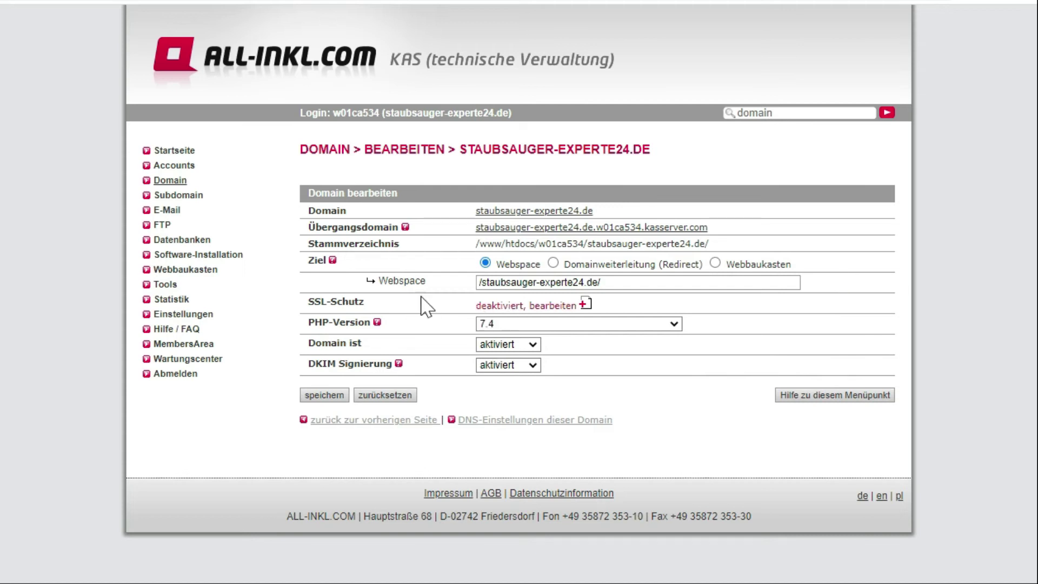
left_click(554, 306)
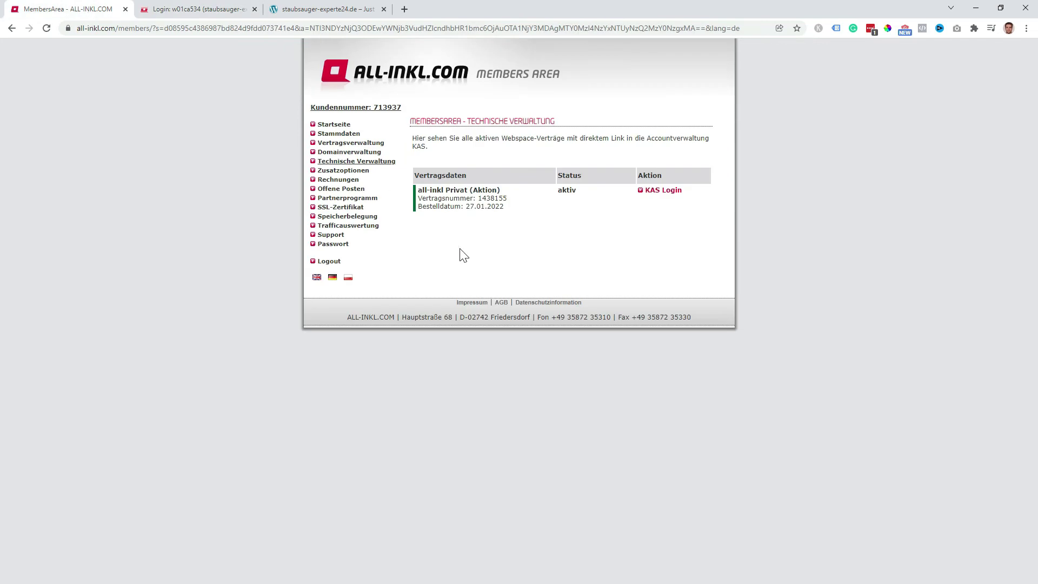
Sign in to the MembersArea again and open the order page for the additional option SSL-Erweiterung
left_click(354, 176)
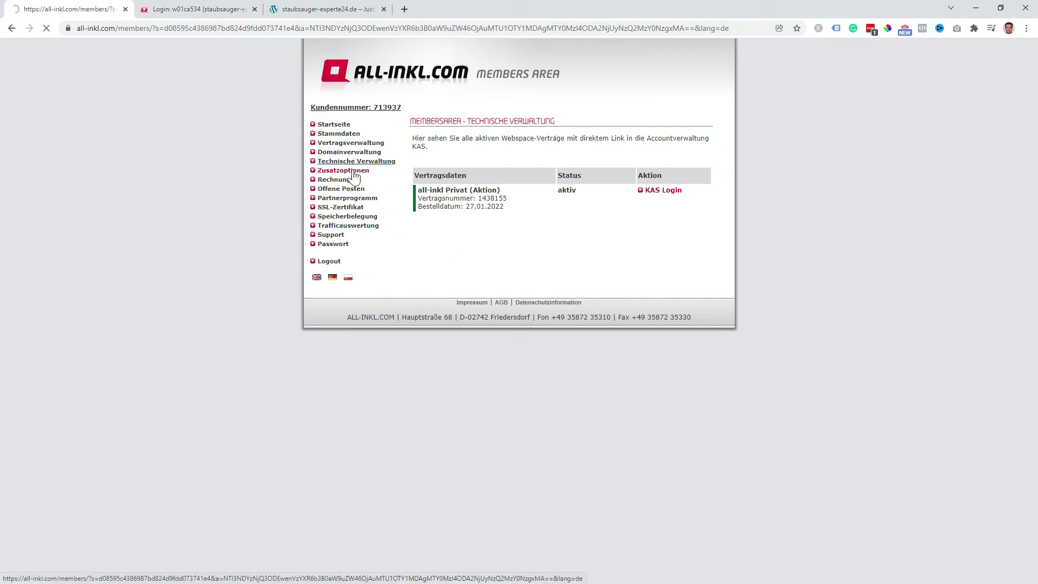
left_click(489, 185)
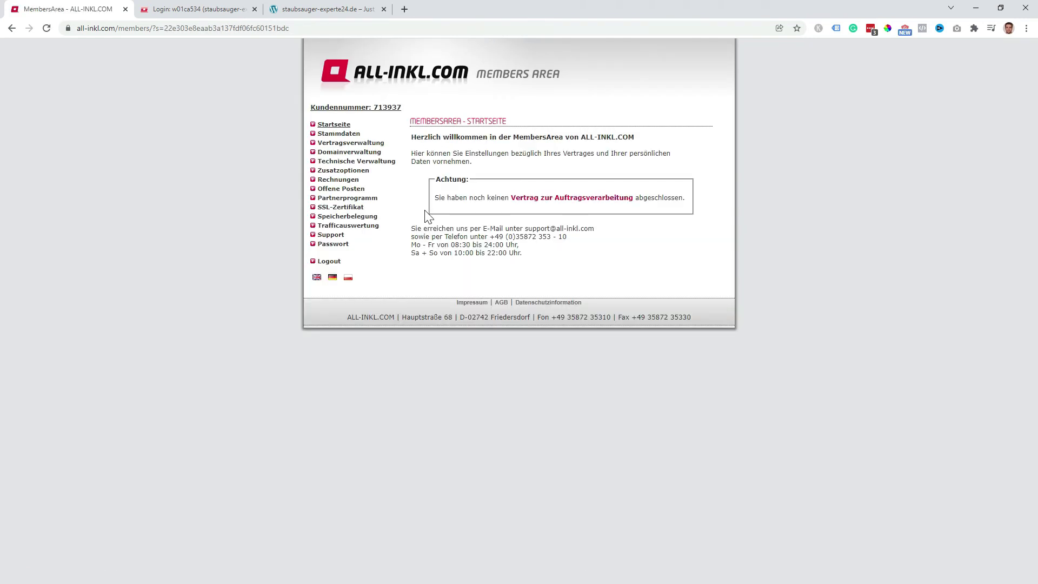
left_click(360, 172)
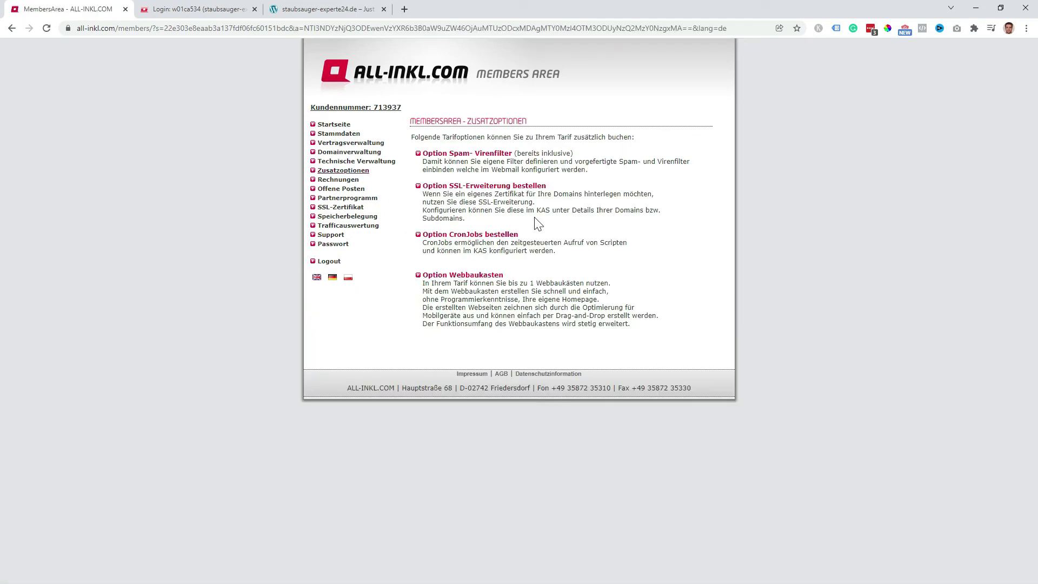
left_click(472, 187)
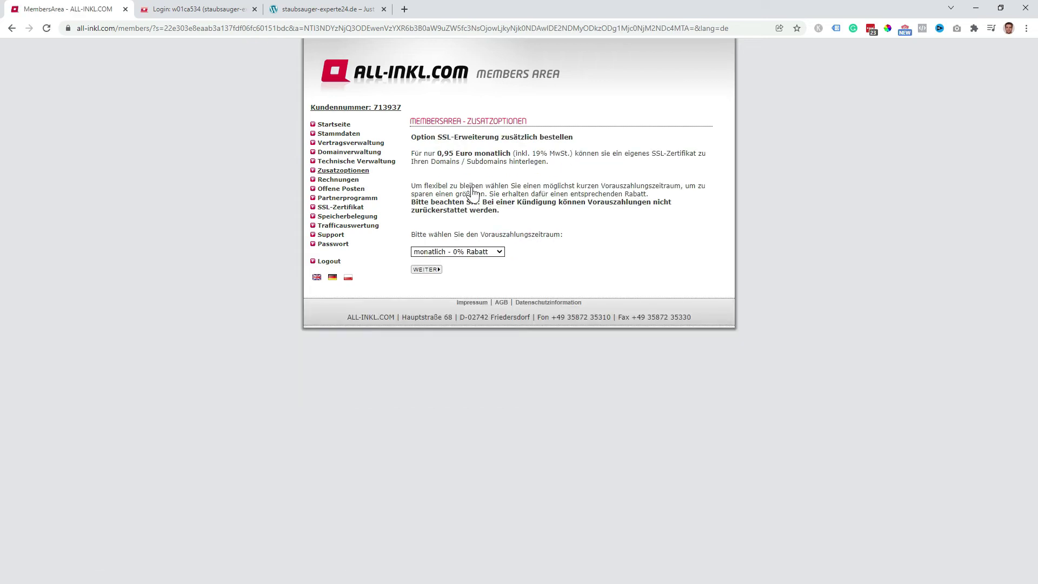
left_click_drag(437, 154, 511, 154)
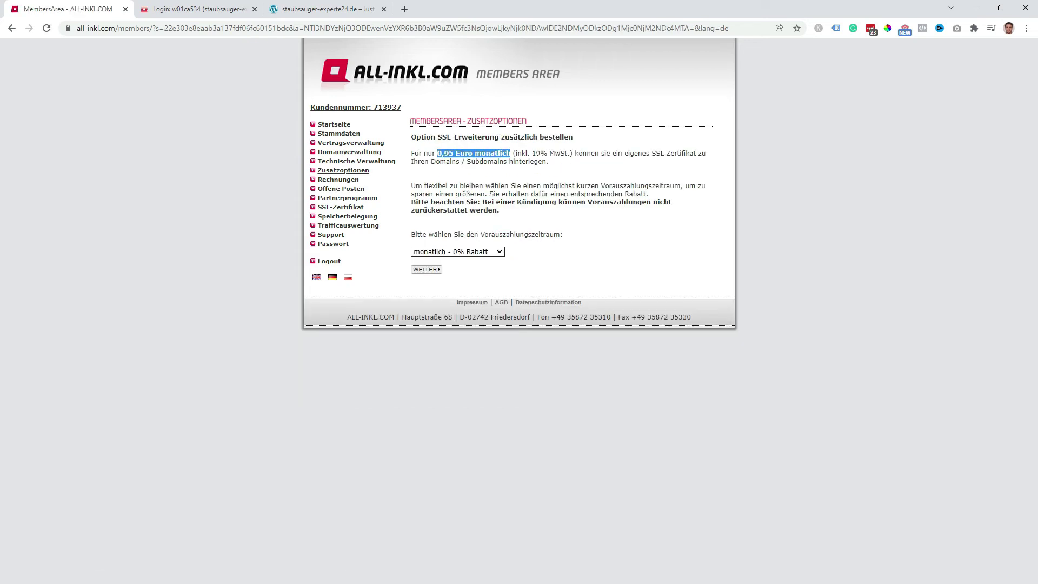
left_click(508, 168)
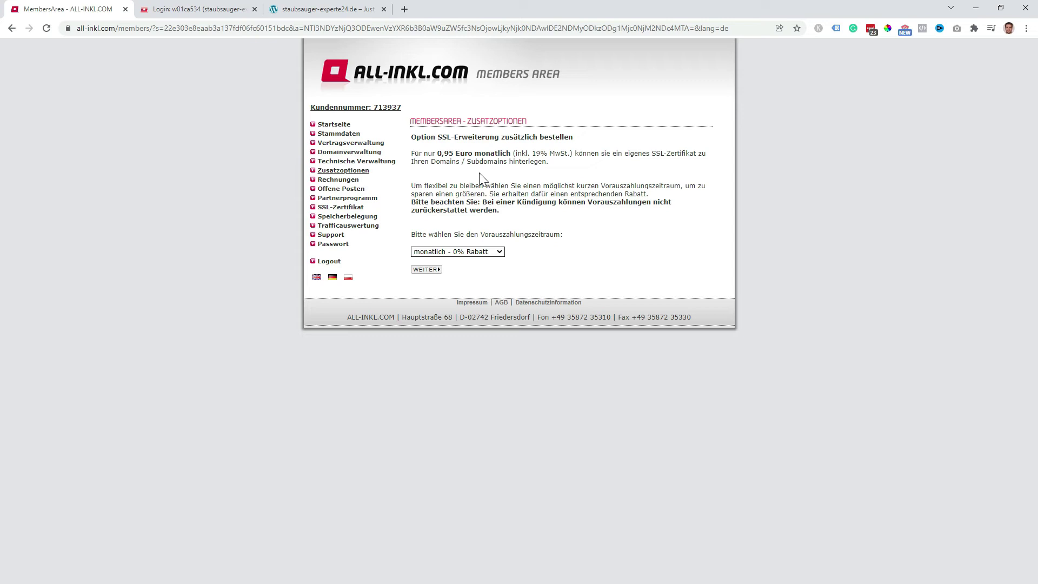
Order the SSL-Erweiterung with the prepayment period "monatlich - 0% Rabatt" and accept the contract terms
left_click(498, 253)
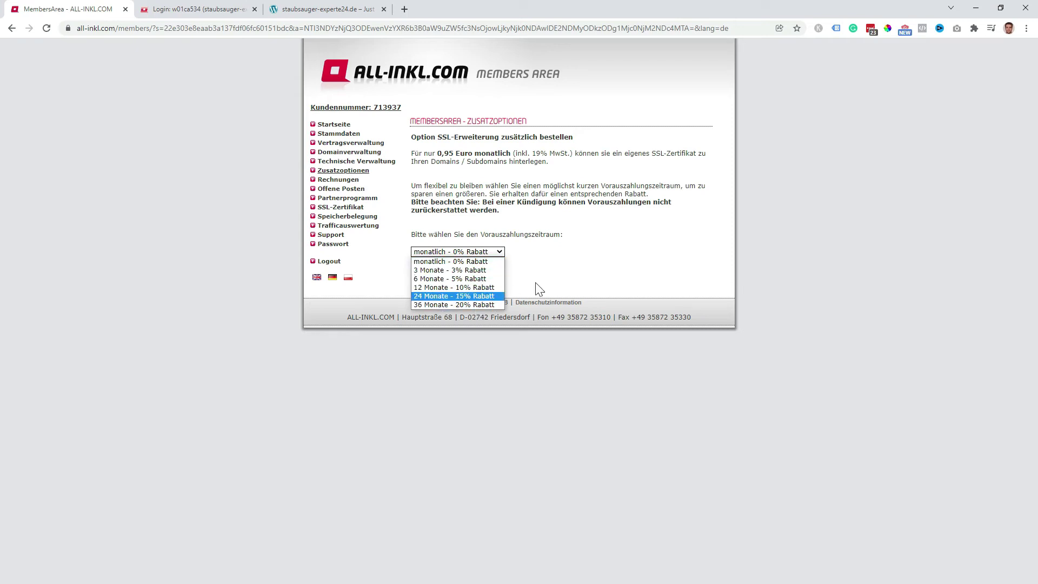
left_click(480, 261)
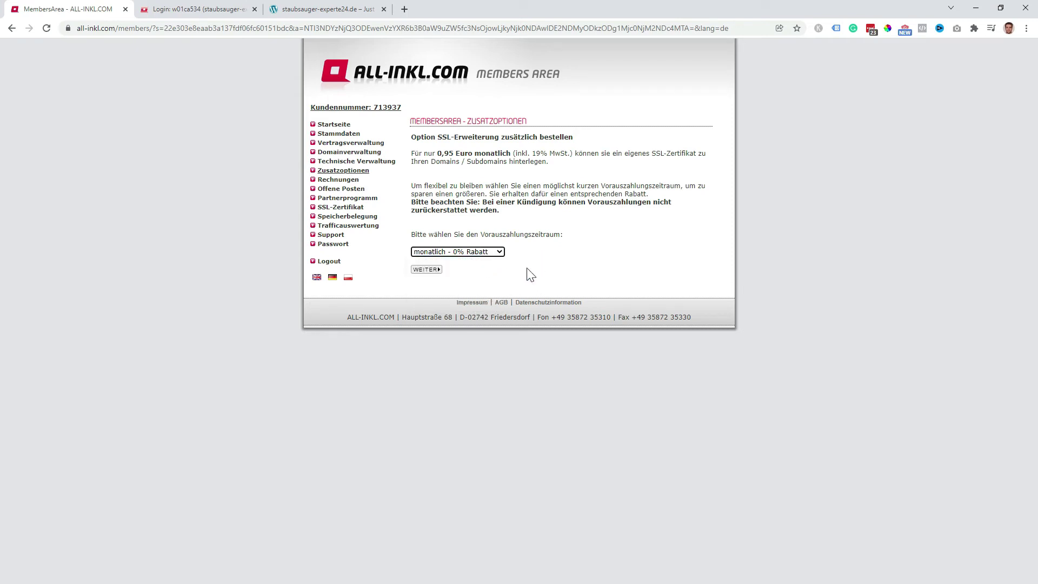
left_click(426, 269)
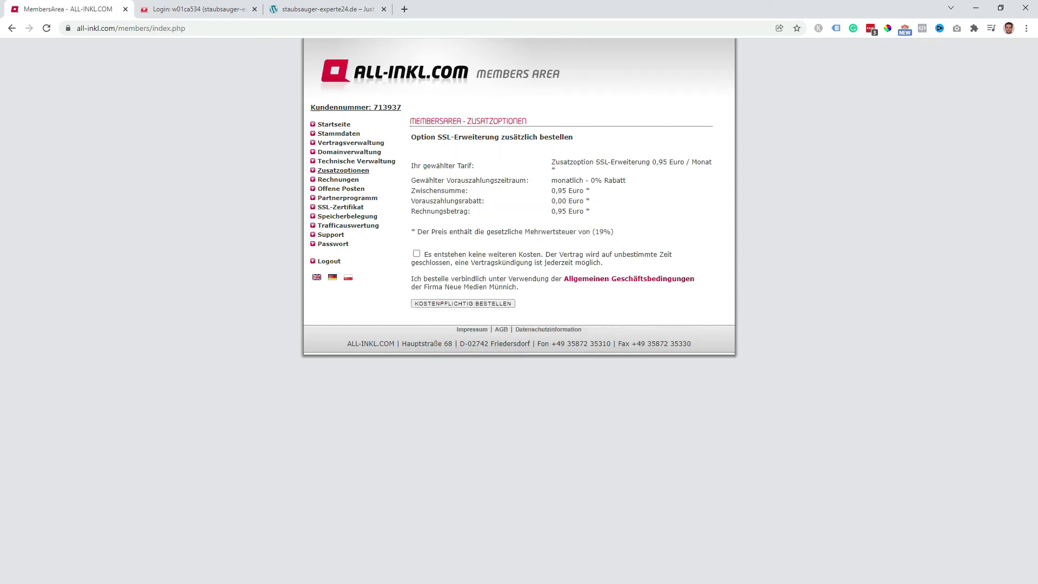
left_click(416, 253)
left_click(476, 304)
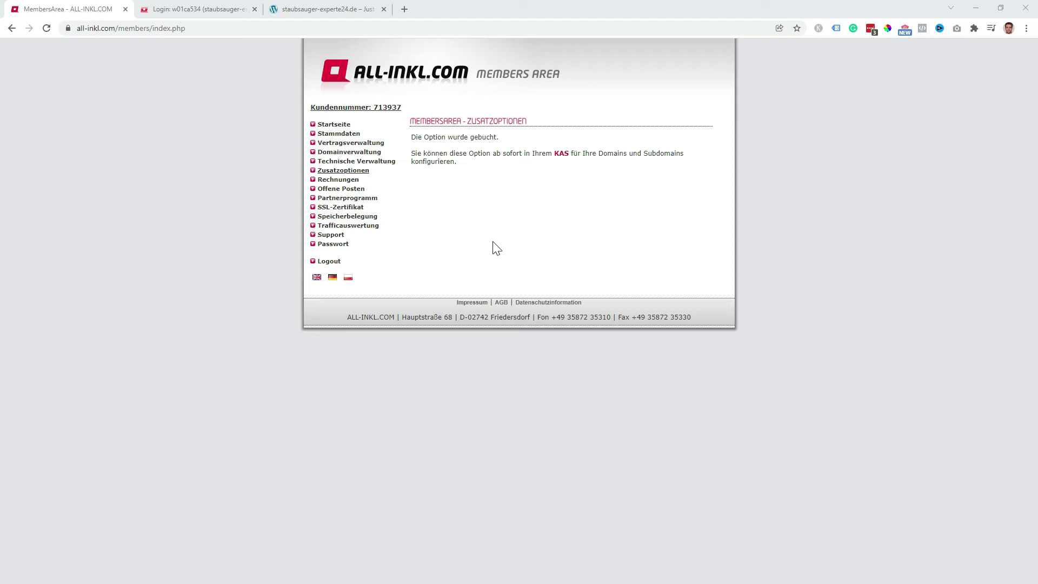
Log out of the MembersArea, sign back in and start a fresh KAS session for the all-inkl Privat contract
left_click(329, 262)
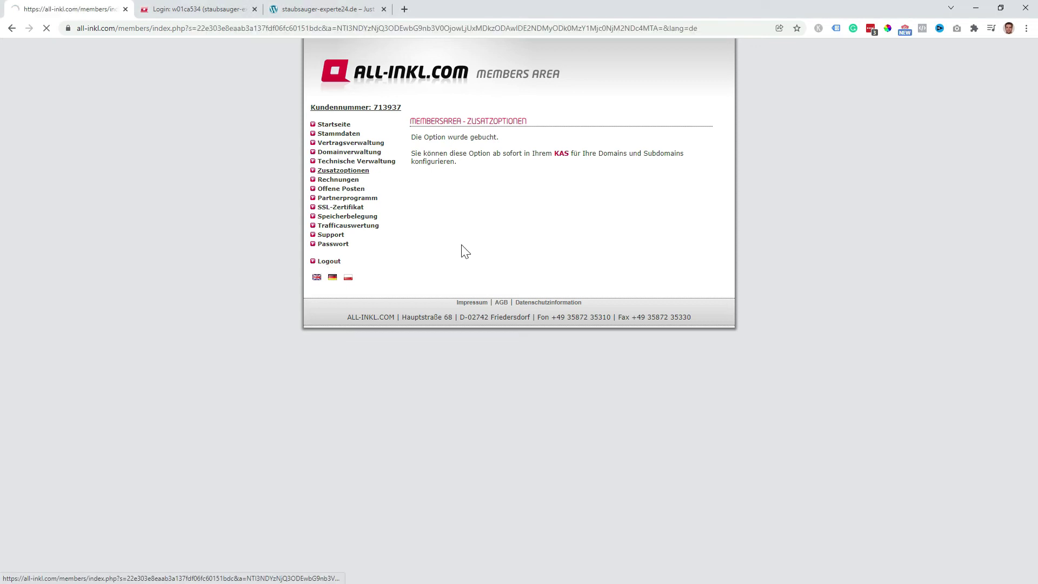
left_click(341, 134)
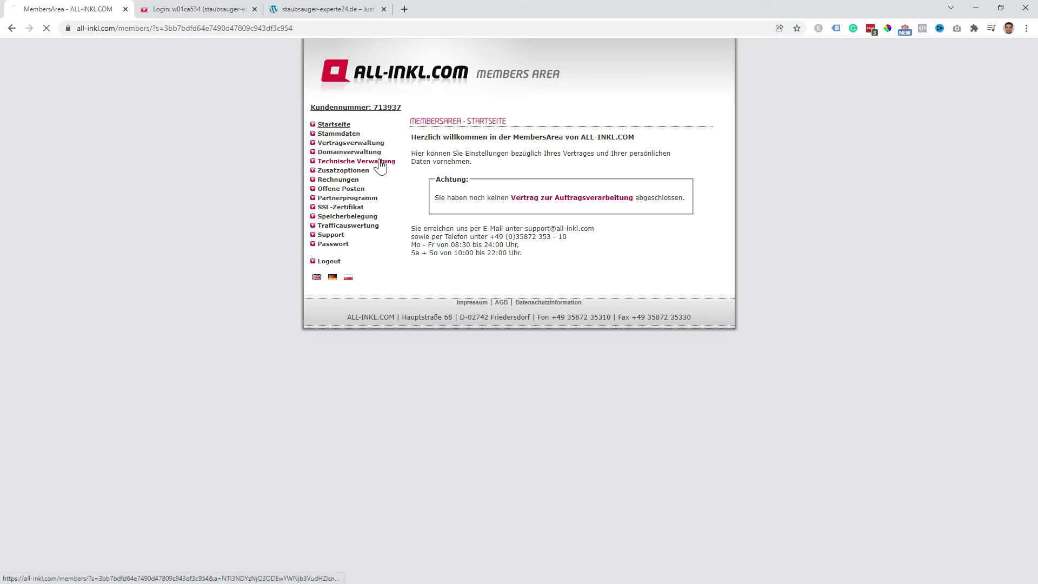
left_click(380, 162)
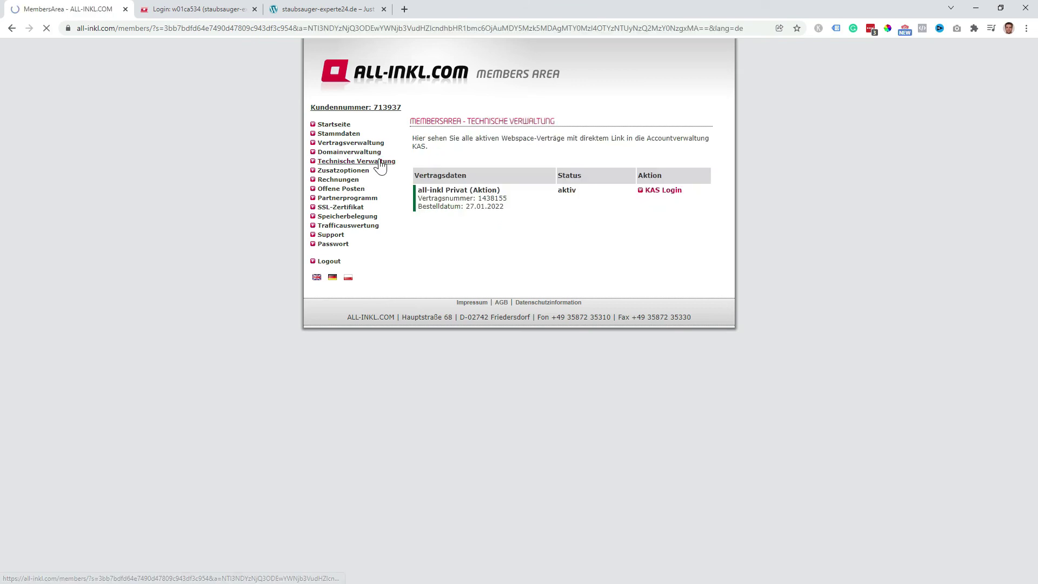
left_click(658, 192)
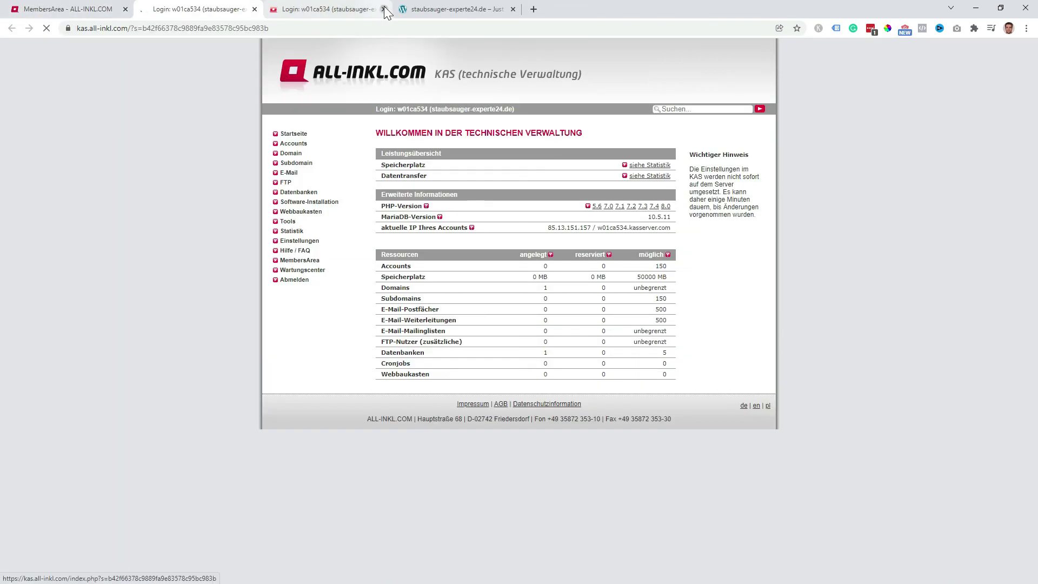
Close the outdated KAS session, accept the liability disclaimer in the domain's SSL protection settings and obtain a free Let's Encrypt certificate
left_click(384, 9)
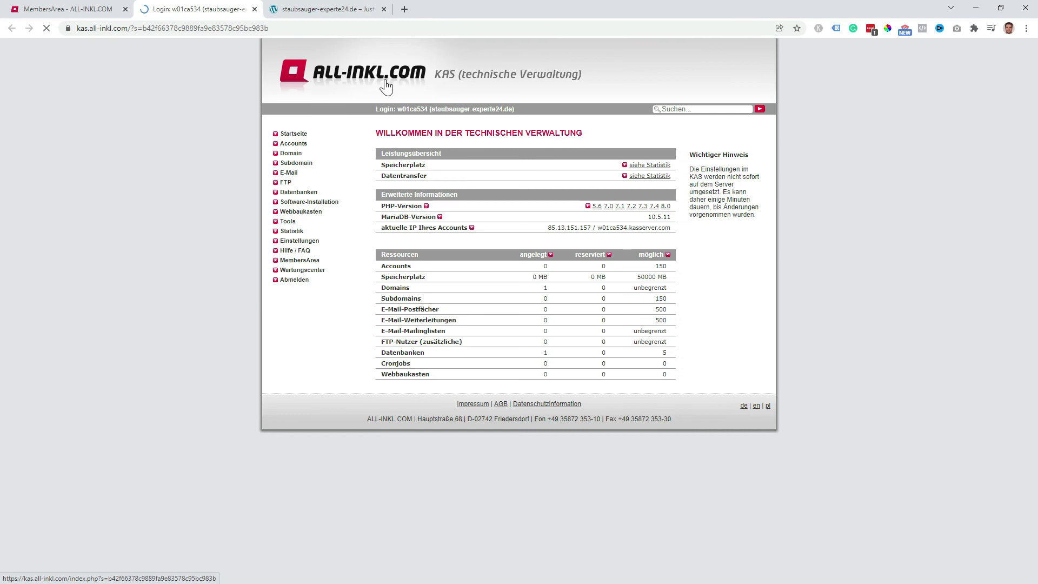
left_click(292, 158)
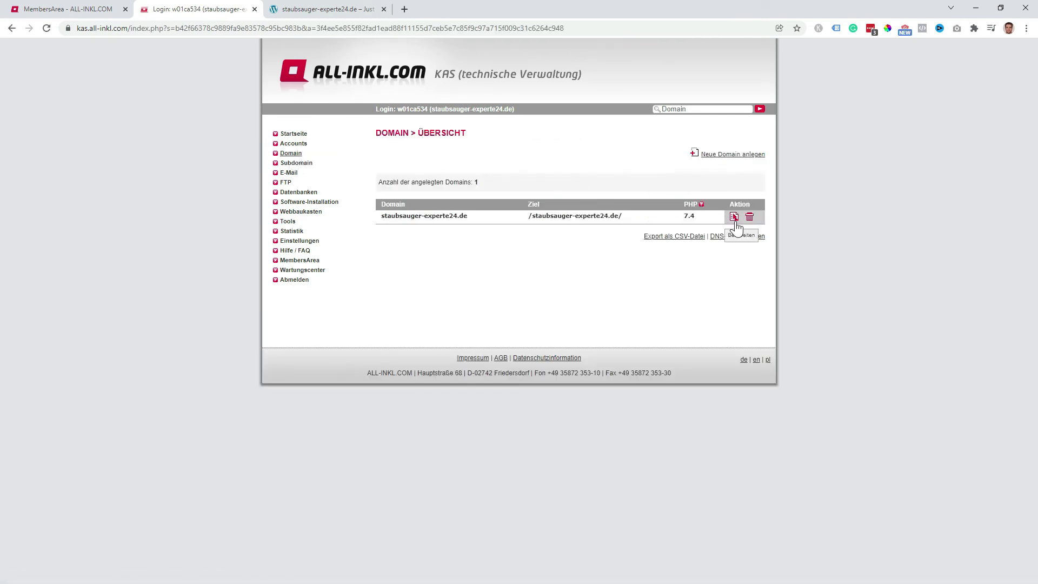
left_click(734, 217)
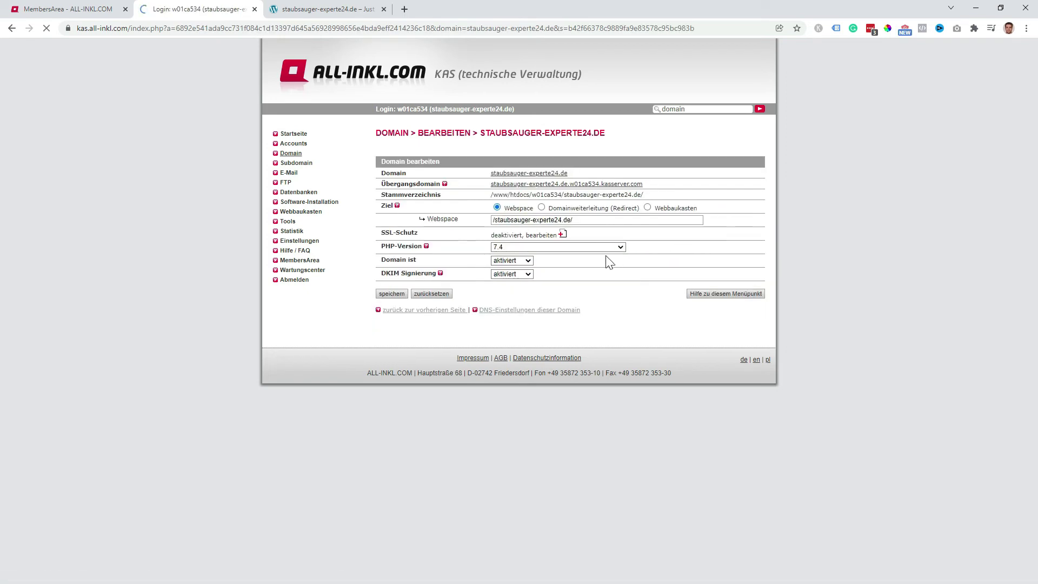
left_click(551, 238)
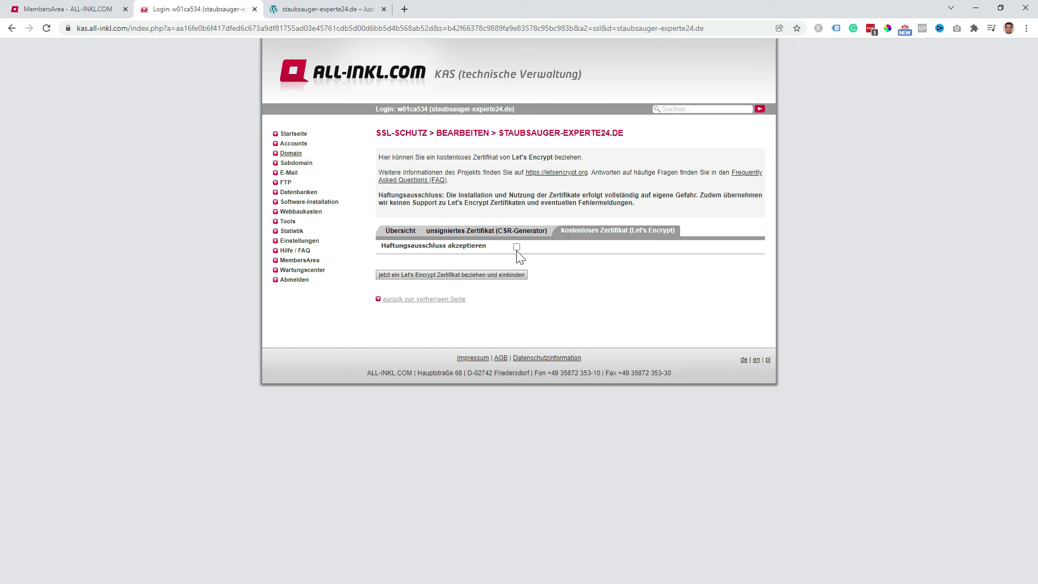
left_click(517, 247)
left_click(452, 274)
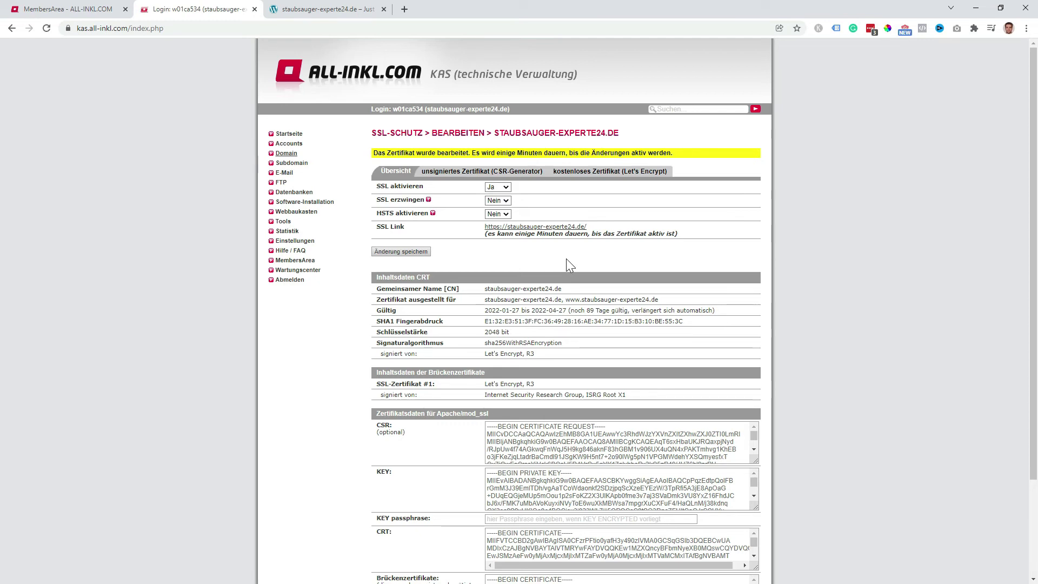
Set "SSL erzwingen" to "Ja" for staubsauger-experte24.de and save the change
left_click(497, 201)
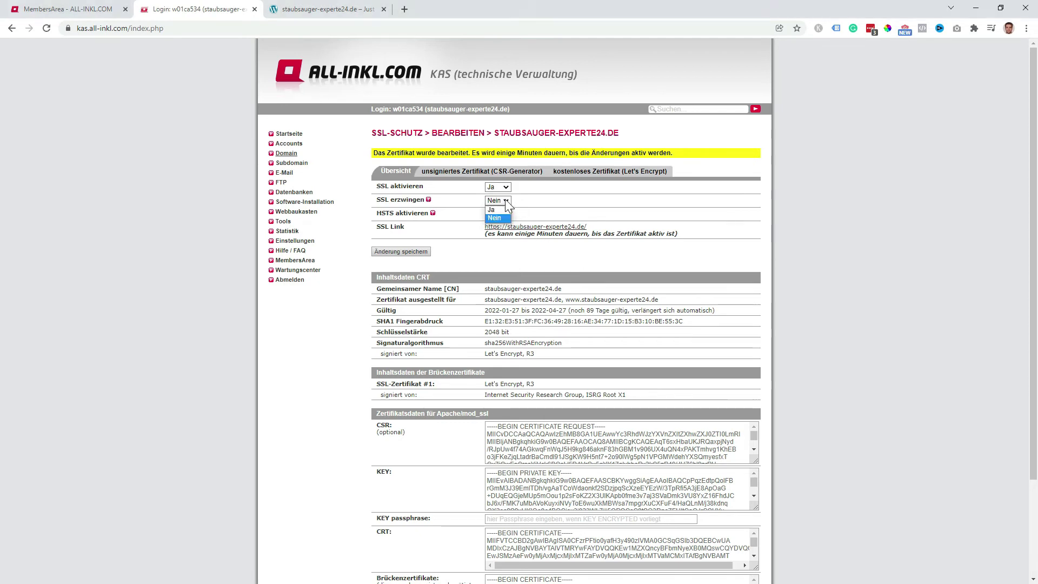
left_click(501, 214)
left_click(421, 252)
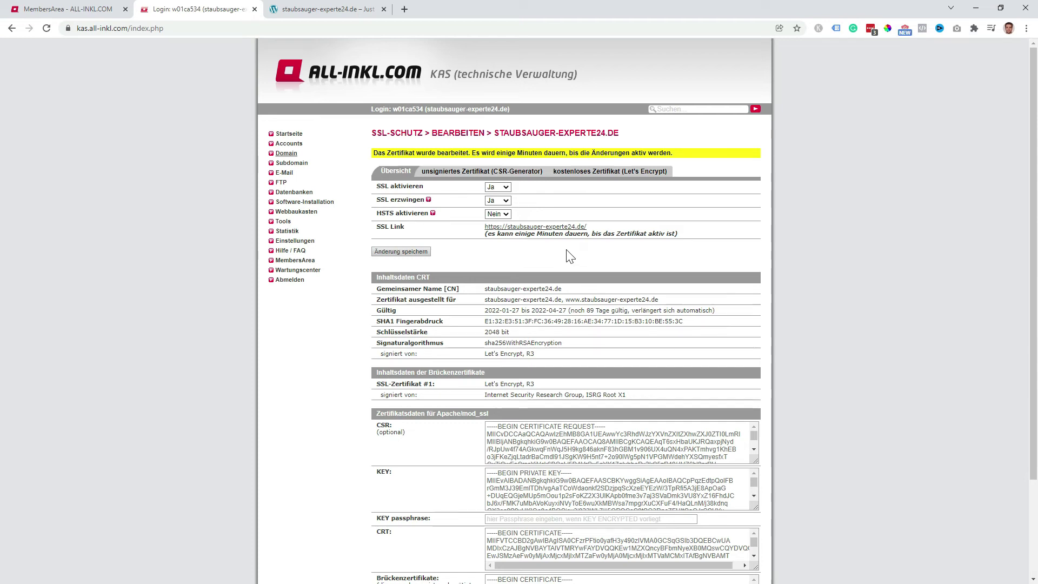
Switch to the WordPress site and check its connection security before and after reloading the page
left_click(324, 9)
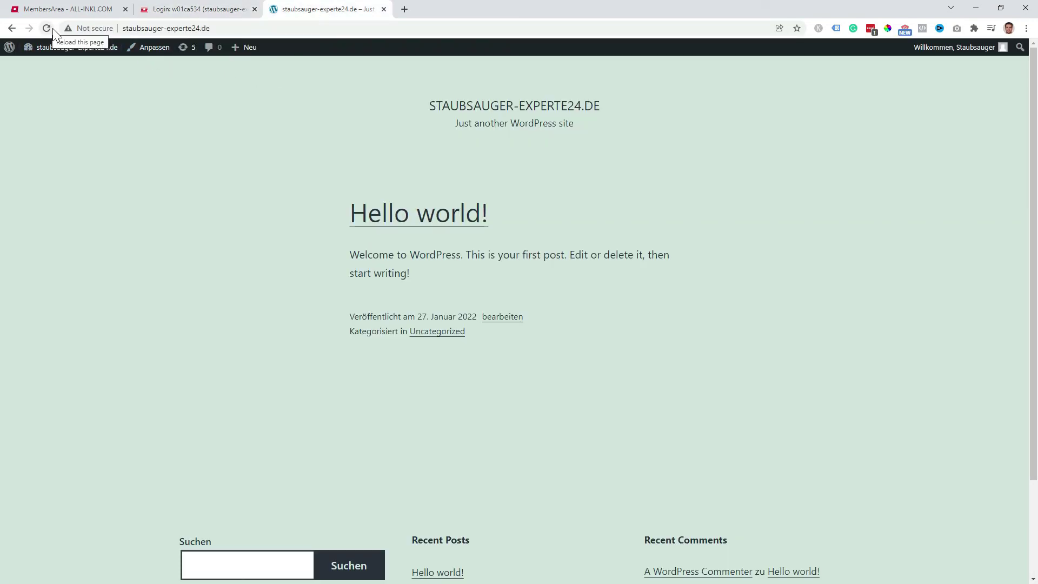
left_click(92, 28)
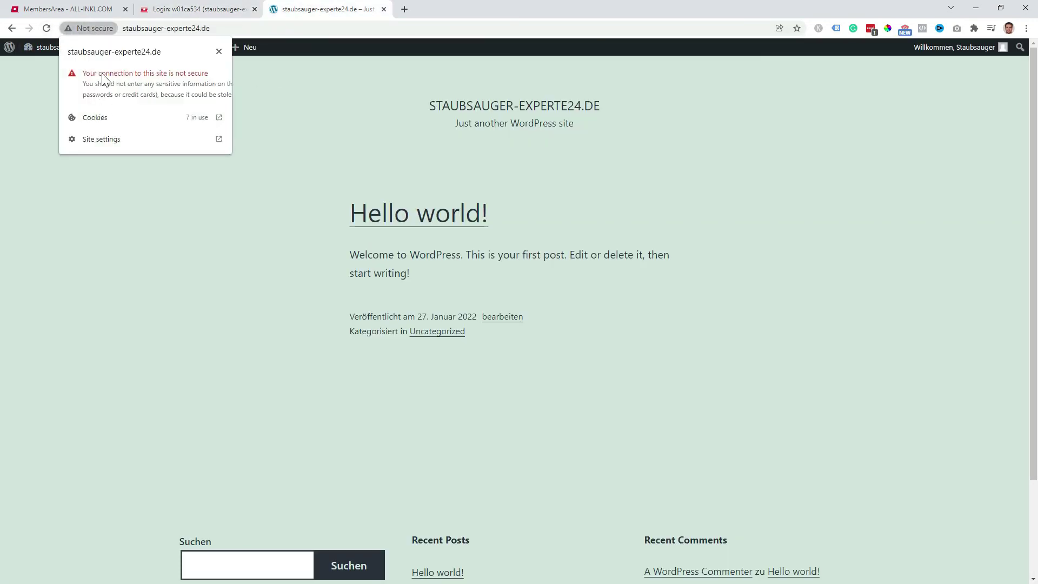
left_click(268, 102)
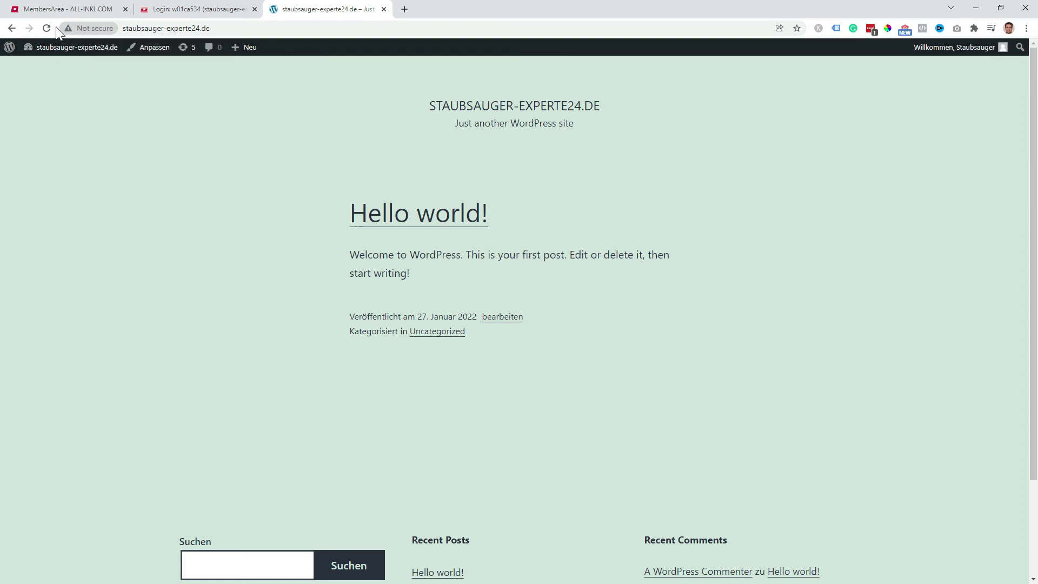
left_click(47, 28)
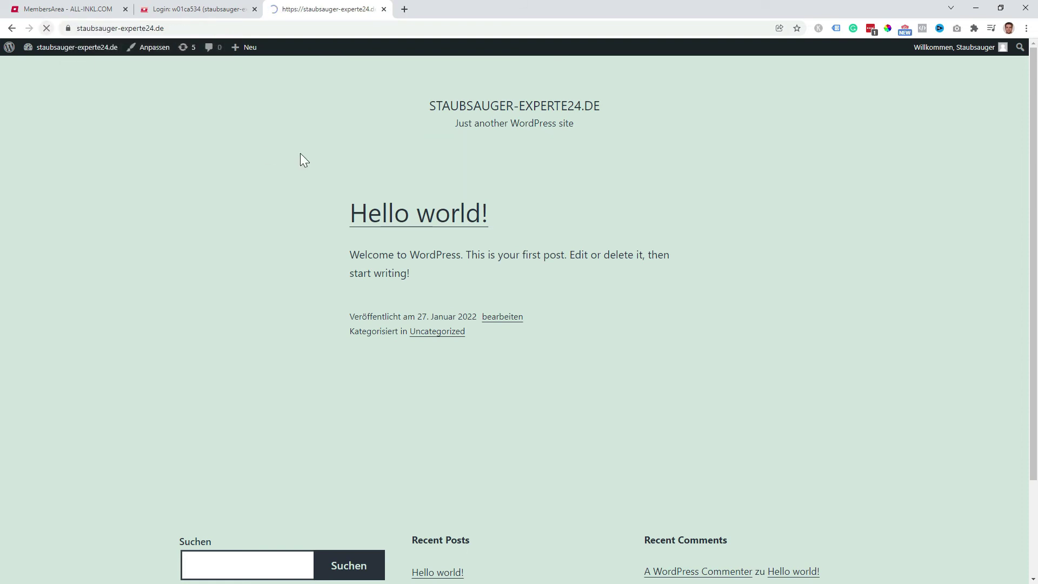
left_click(66, 27)
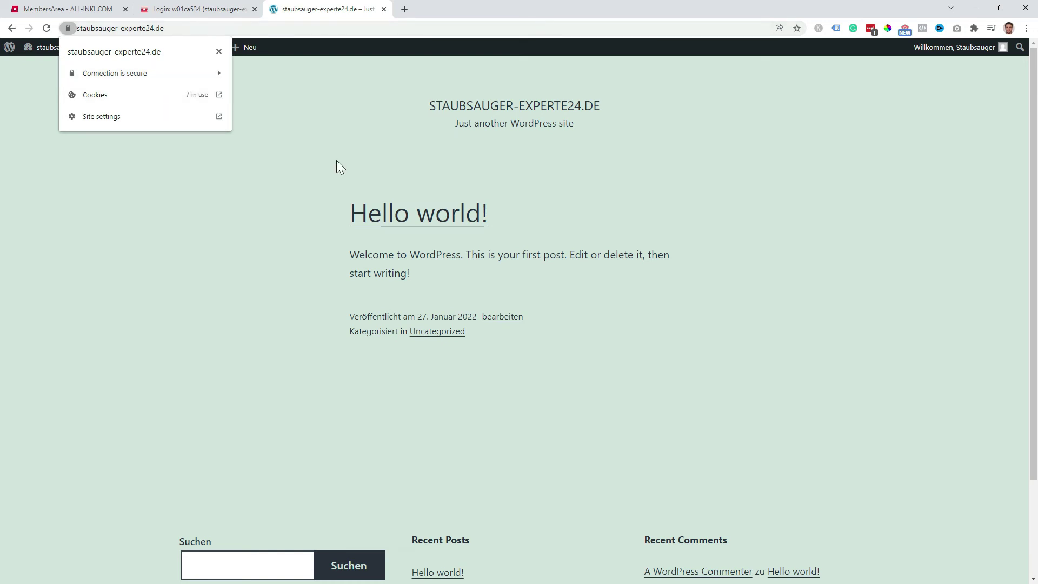
left_click(322, 180)
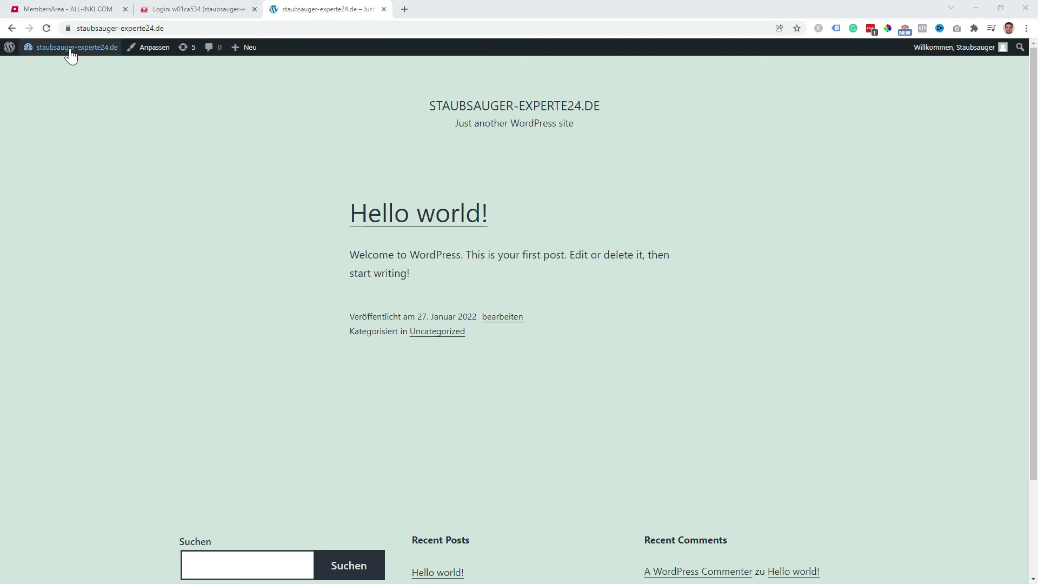
Open the site's WordPress dashboard and log in with the prefilled credentials
mouse_move(71, 53)
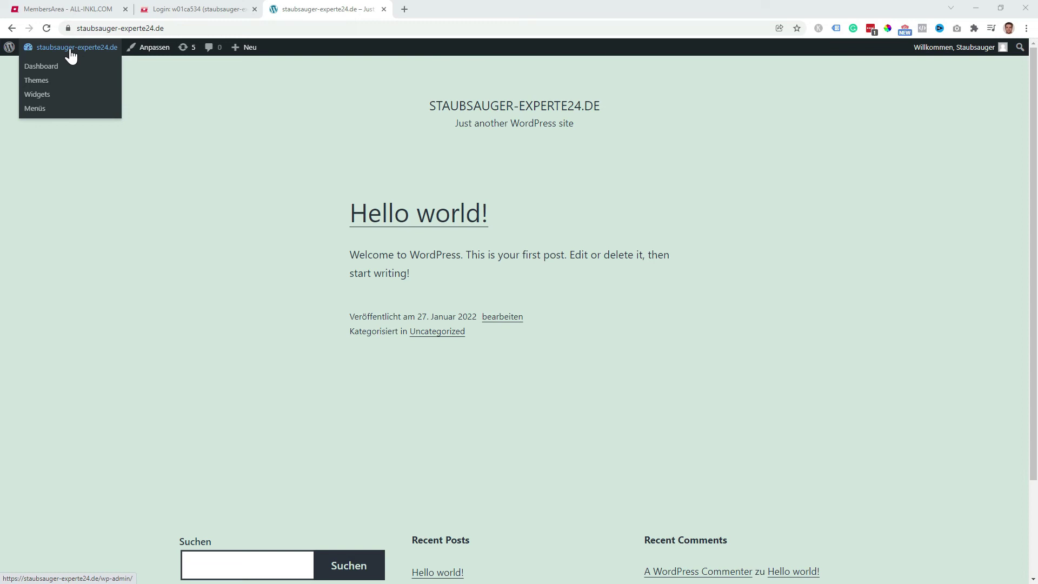
left_click(49, 74)
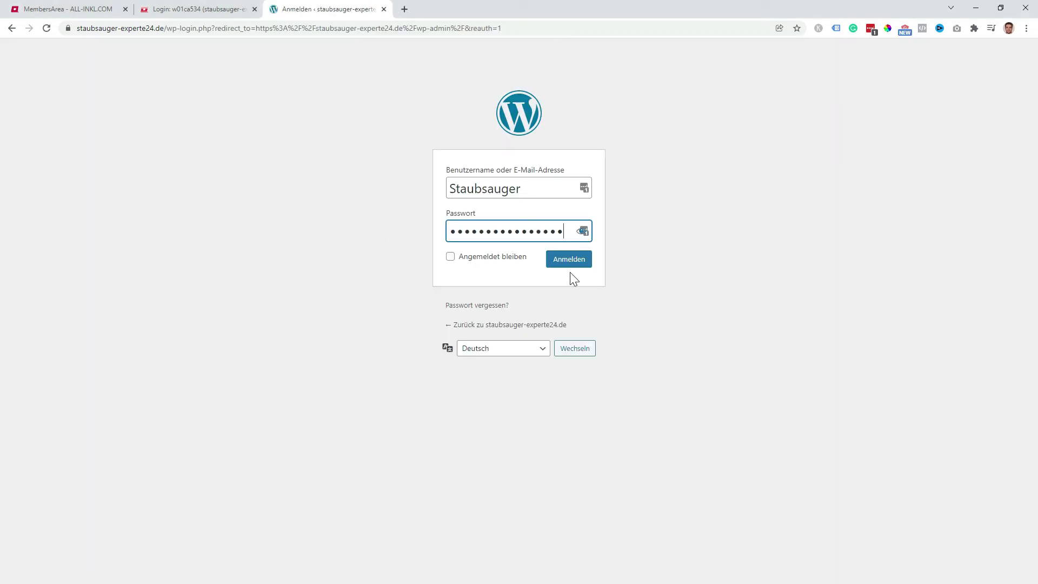
left_click(569, 264)
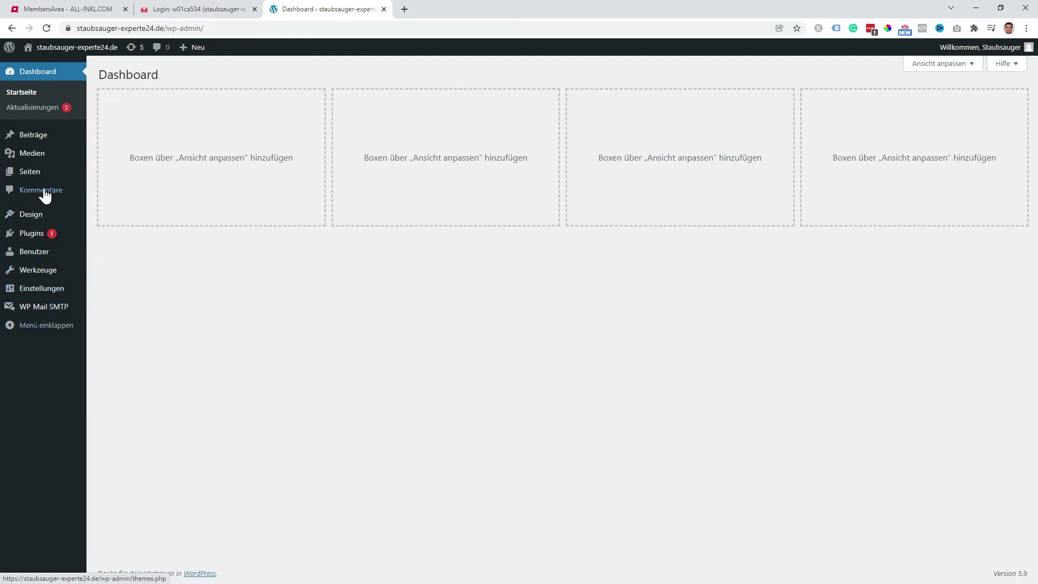
Look through the content areas of the dashboard, viewing the list of posts and the list of pages
mouse_move(69, 155)
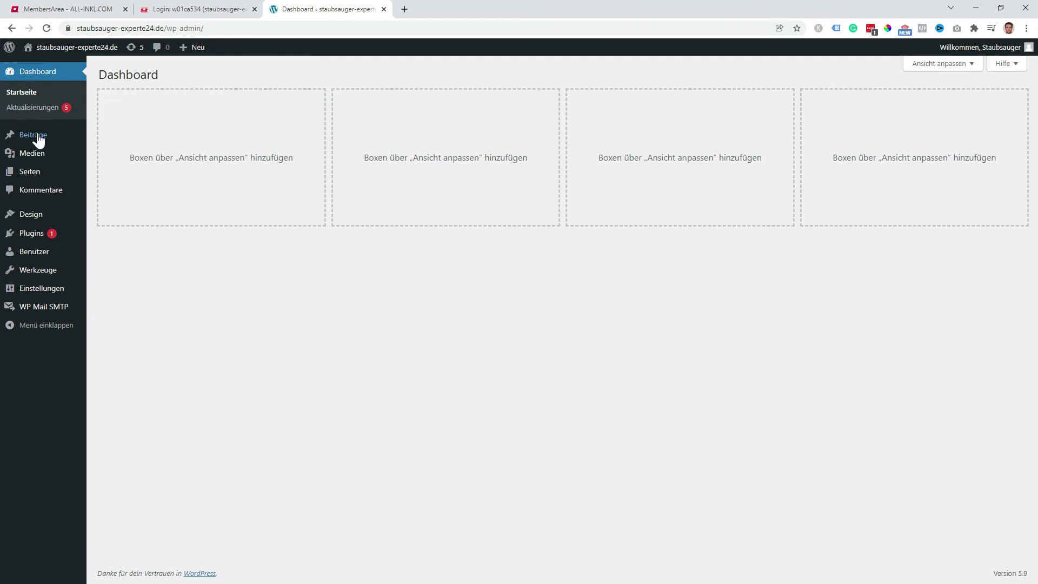
mouse_move(36, 139)
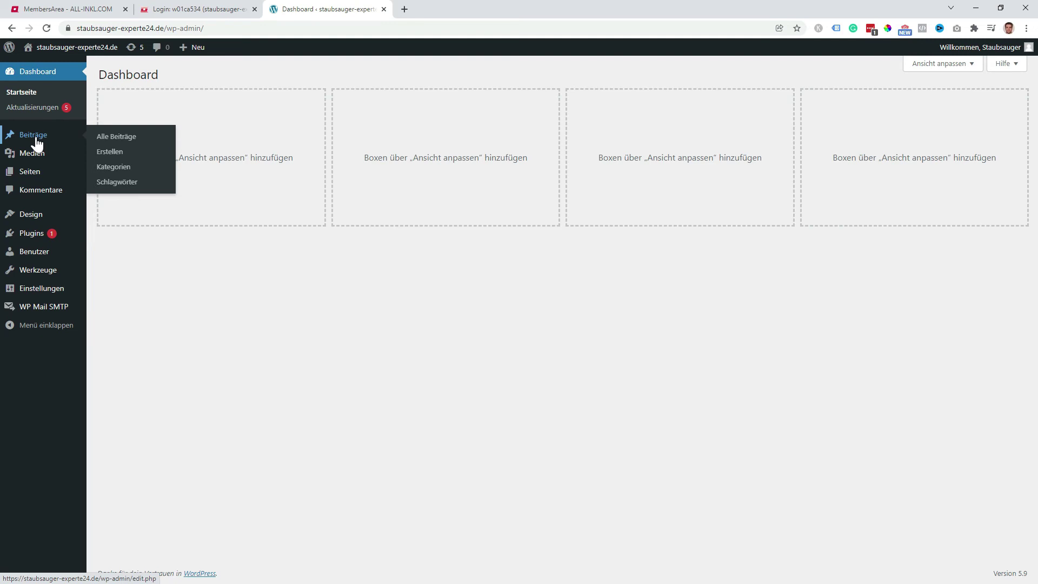
left_click(37, 144)
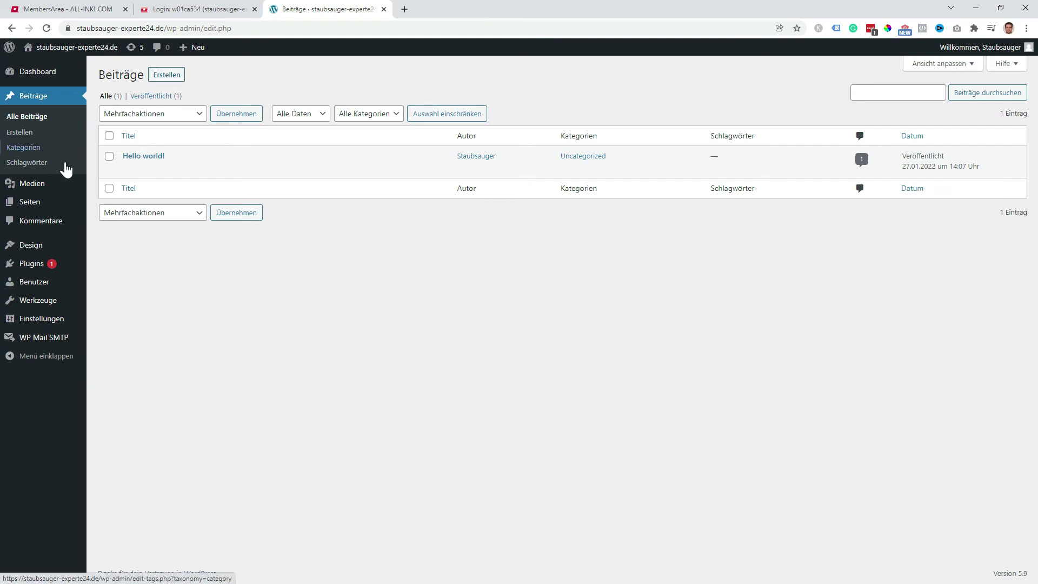
mouse_move(41, 190)
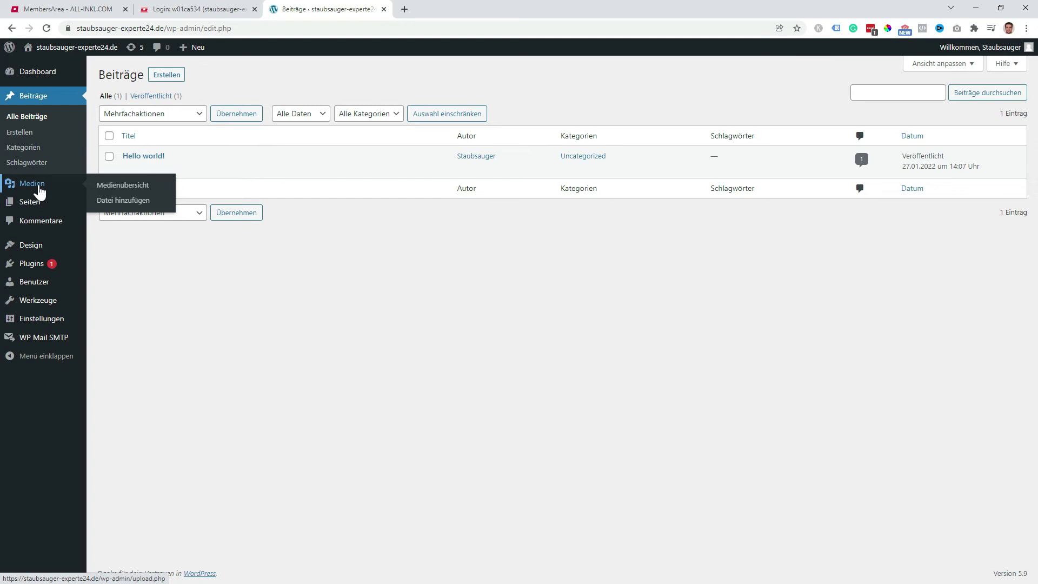
mouse_move(38, 208)
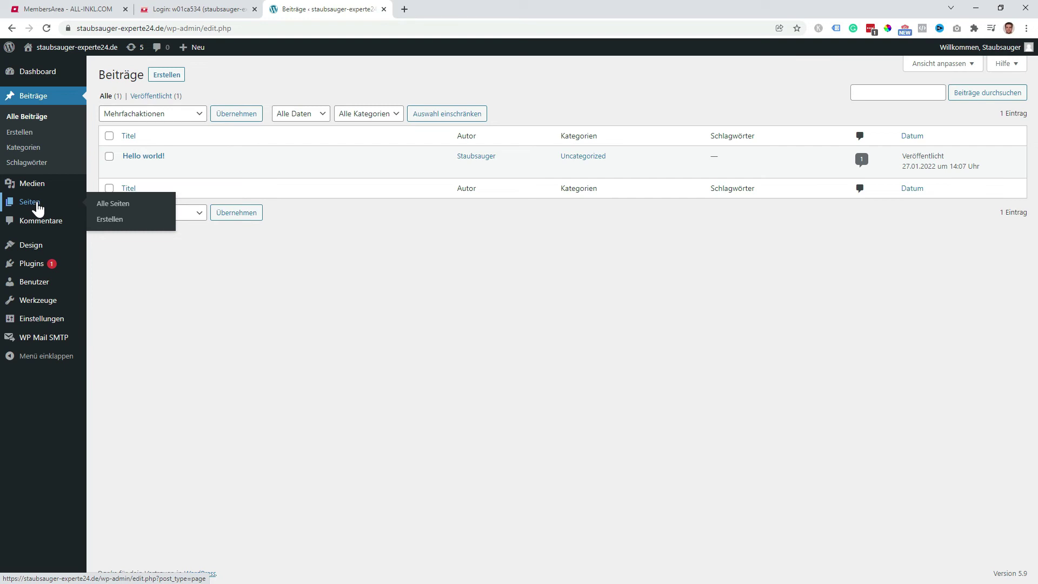
left_click(38, 207)
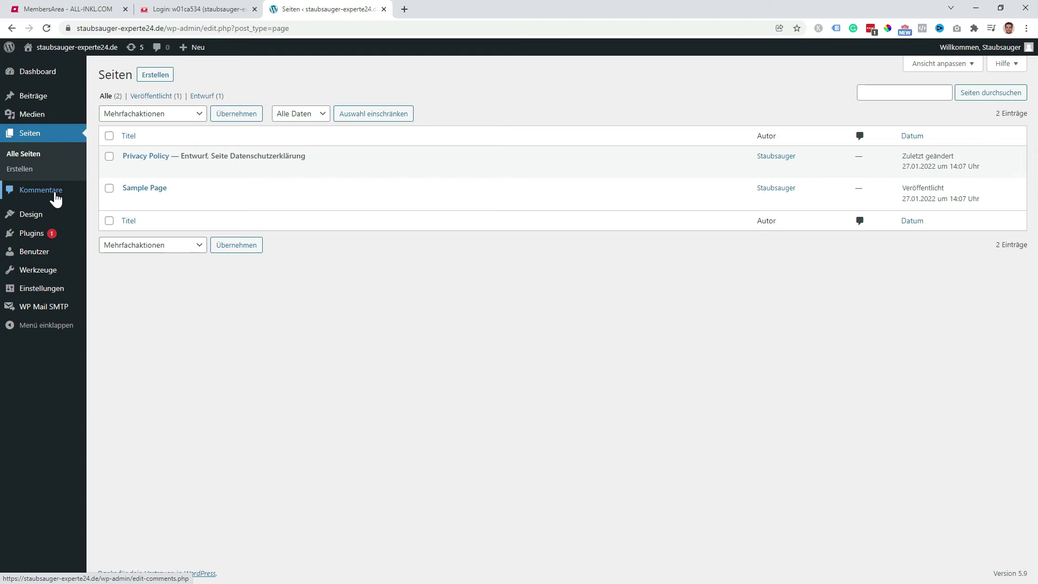
Open the installed themes and delete the Twenty Nineteen theme
mouse_move(37, 221)
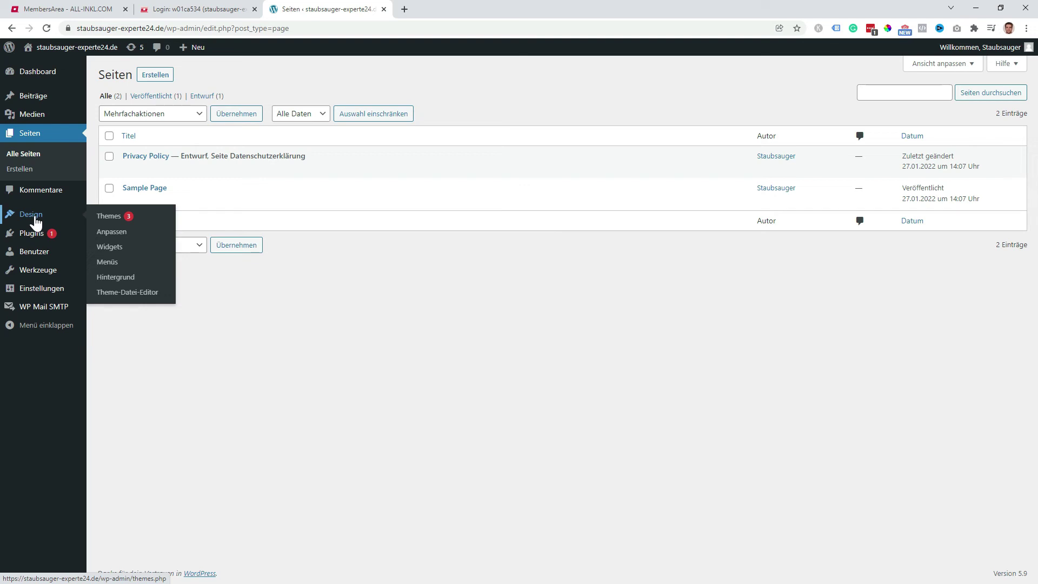
left_click(103, 218)
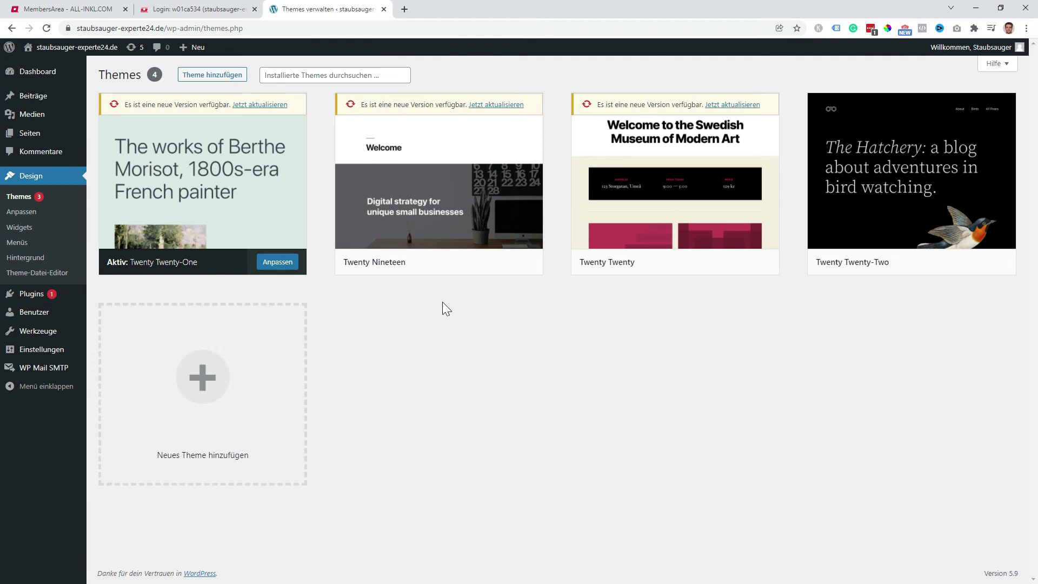
mouse_move(227, 178)
mouse_move(450, 201)
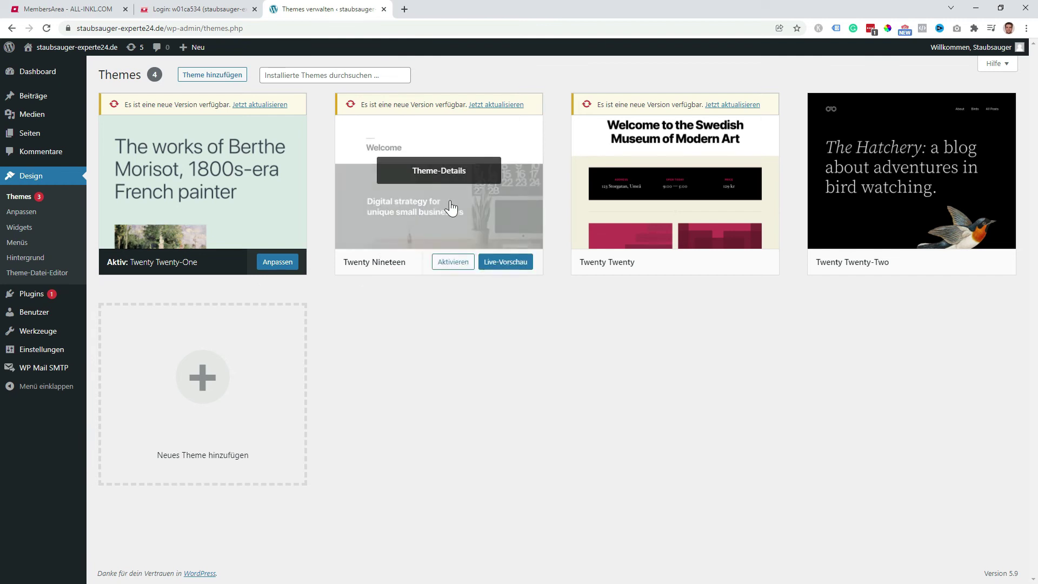
left_click(450, 201)
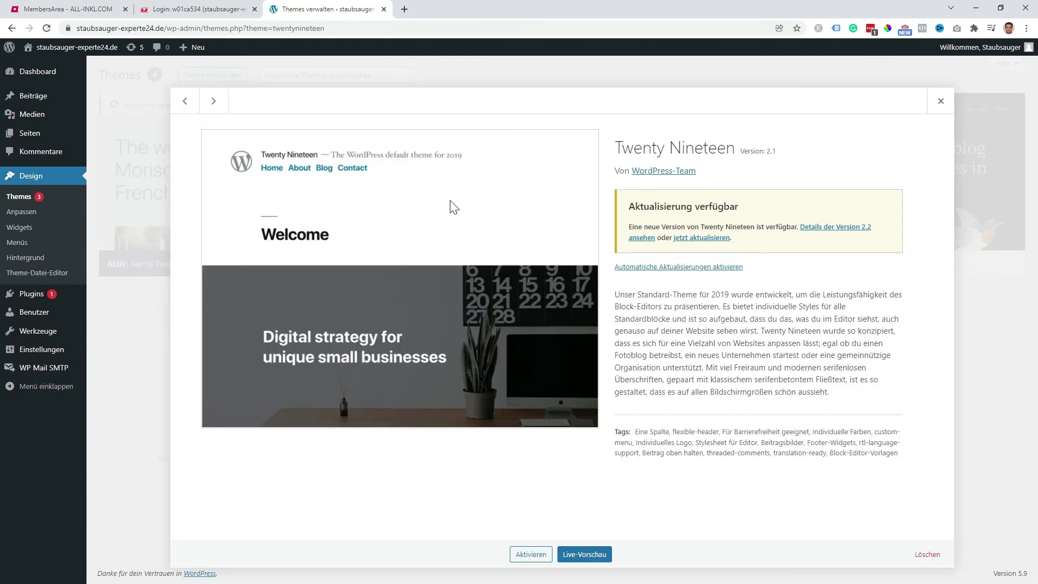
left_click(926, 551)
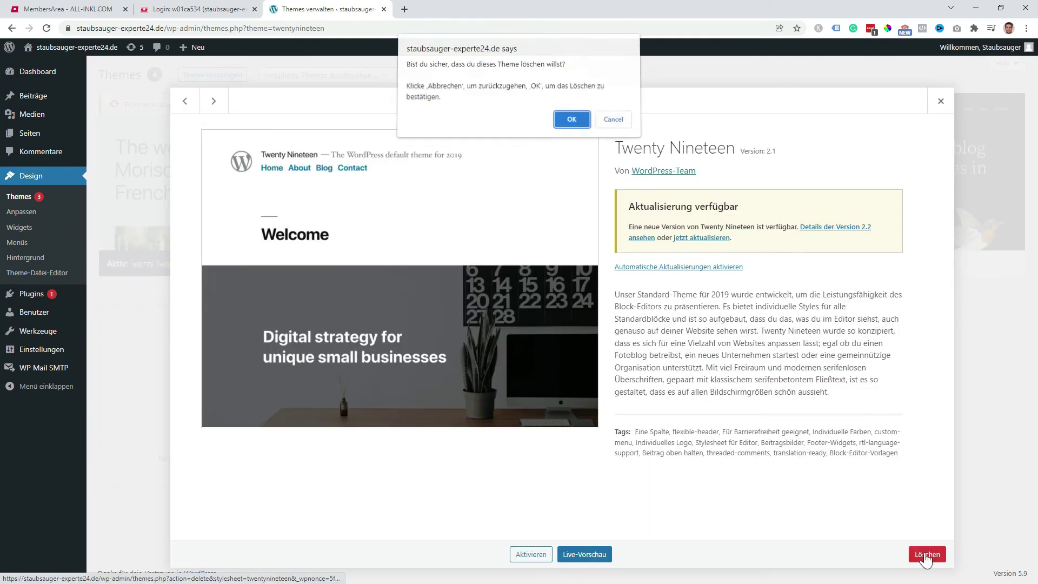
left_click(569, 122)
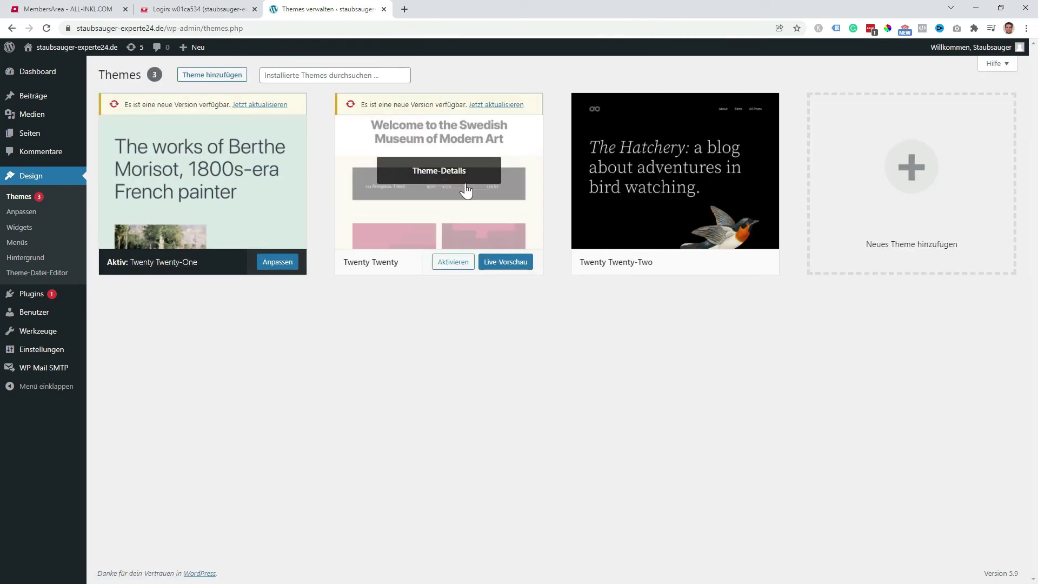
Delete the inactive themes Twenty Twenty and Twenty Twenty-Two
left_click(433, 211)
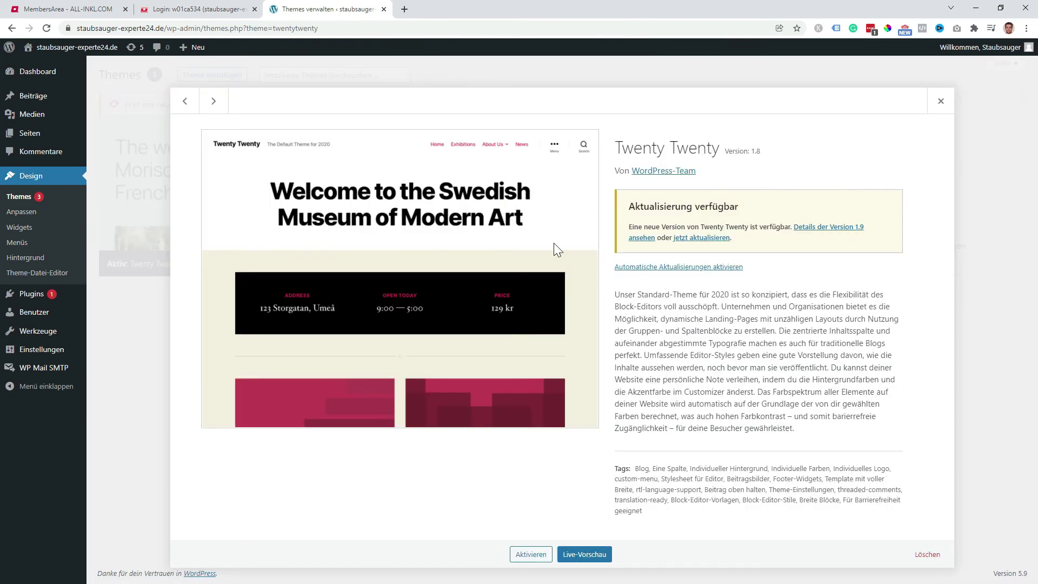
left_click(926, 554)
left_click(571, 121)
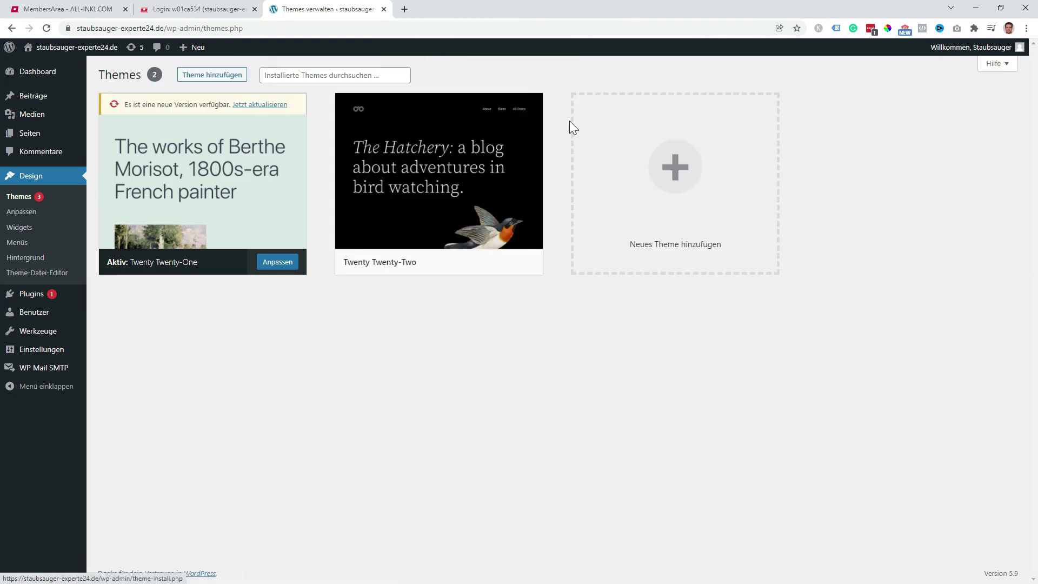
left_click(451, 256)
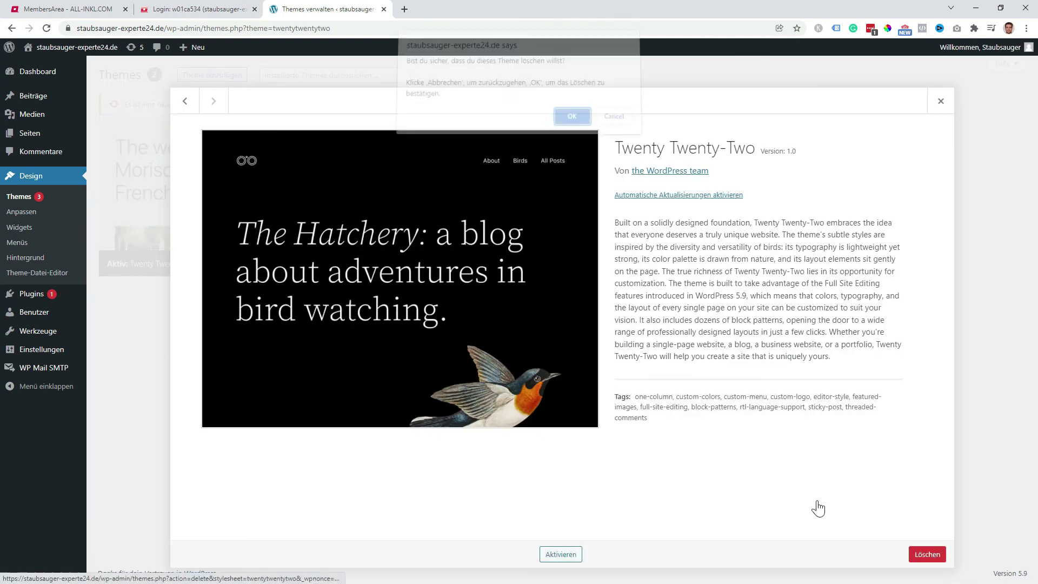
left_click(572, 117)
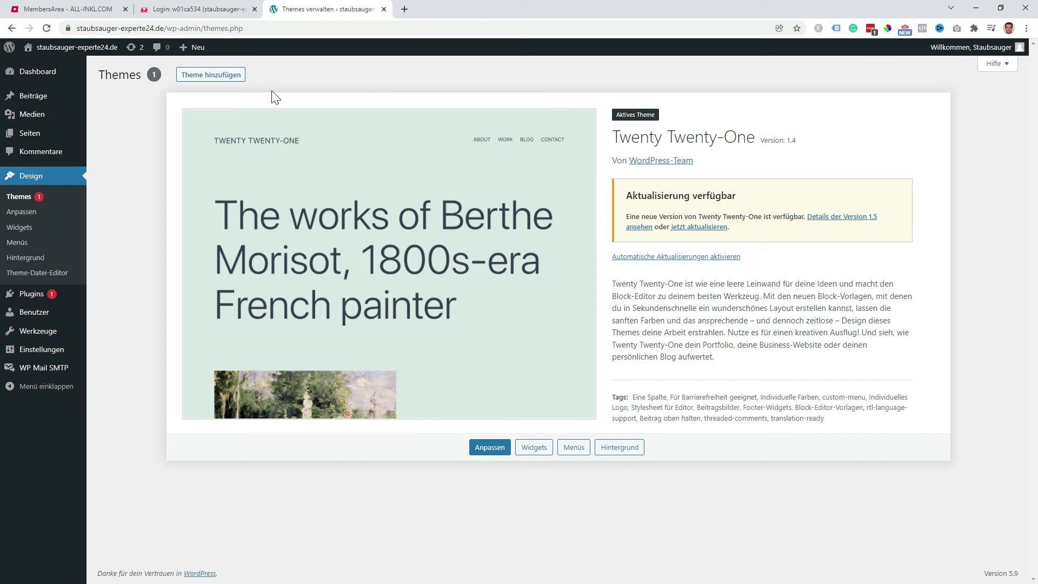
Open the page for adding themes and browse through the popular themes
left_click(208, 77)
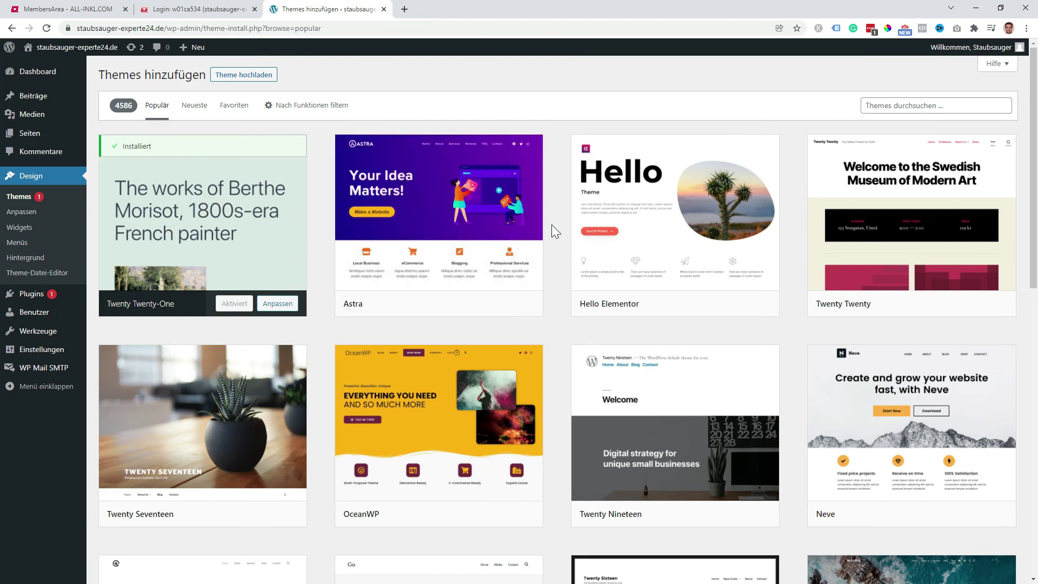
scroll(551, 228, "down", 15)
scroll(551, 228, "down", 10)
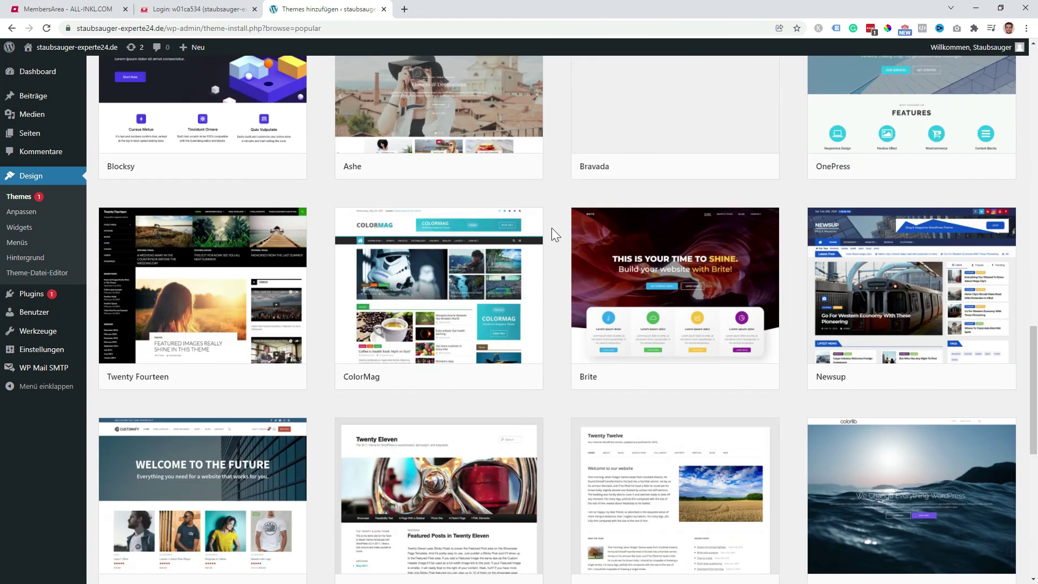
scroll(551, 228, "up", 15)
scroll(551, 228, "up", 10)
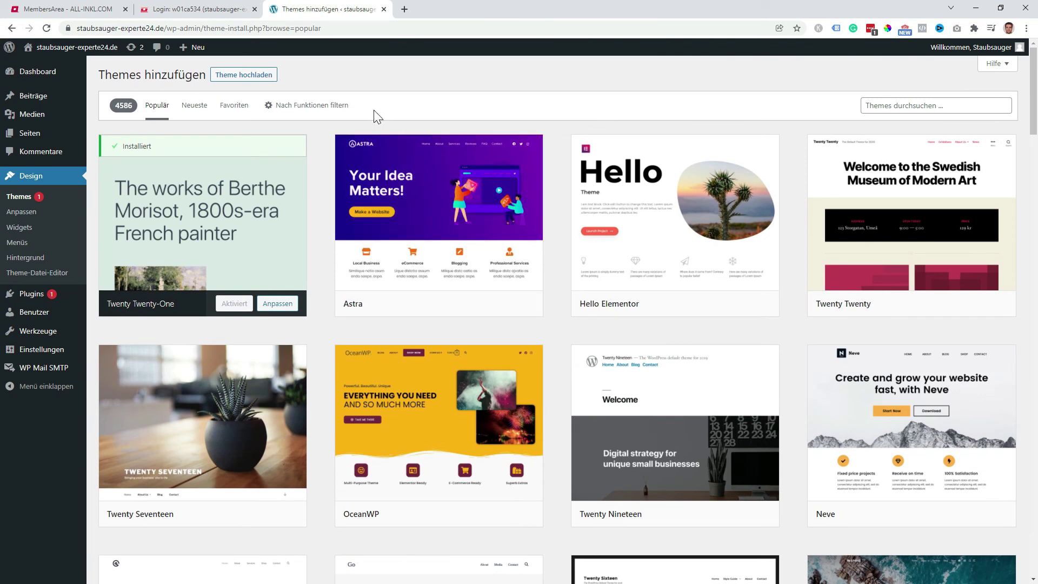
Filter the available themes by the subject Blog
left_click(307, 107)
left_click(121, 191)
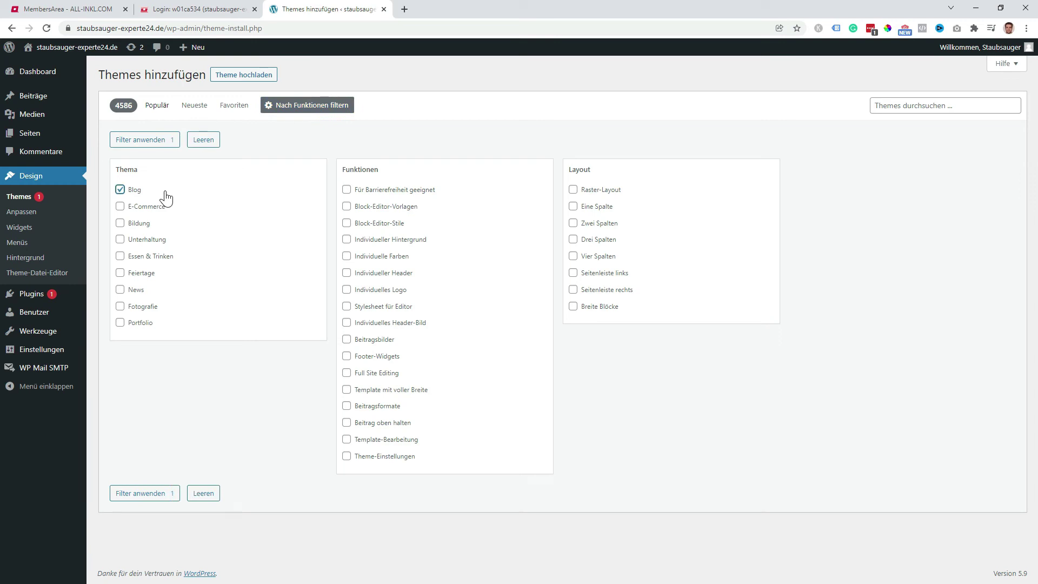
left_click(171, 505)
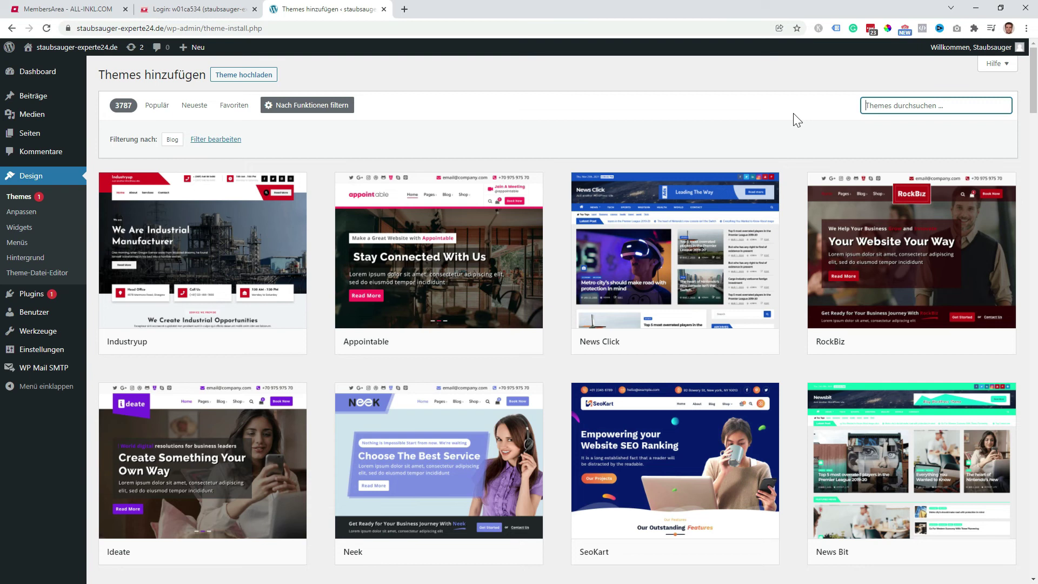
Search the theme directory for "astra", then install and activate the Astra theme
type("astra")
mouse_move(227, 246)
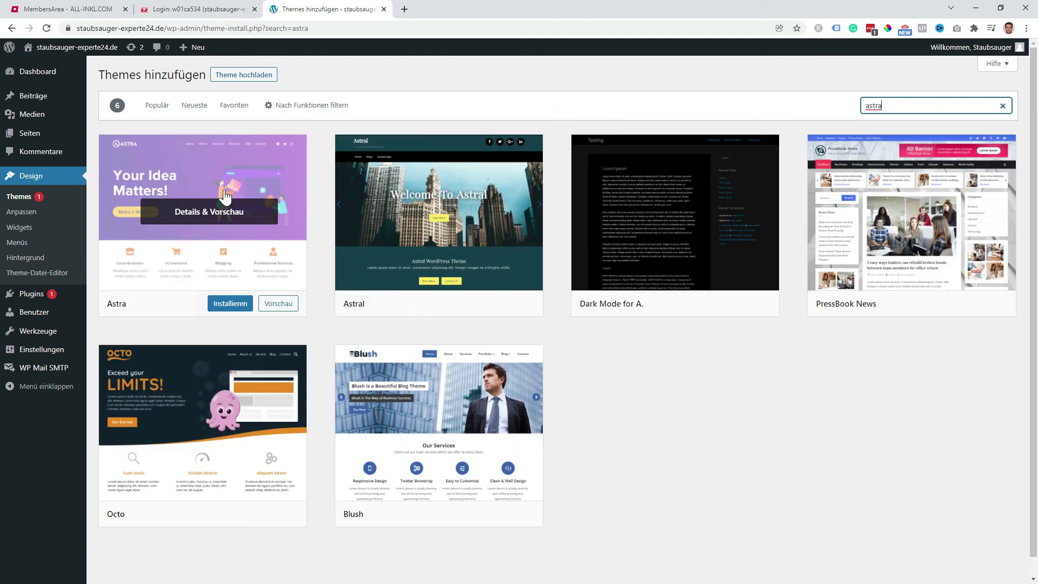
left_click(221, 306)
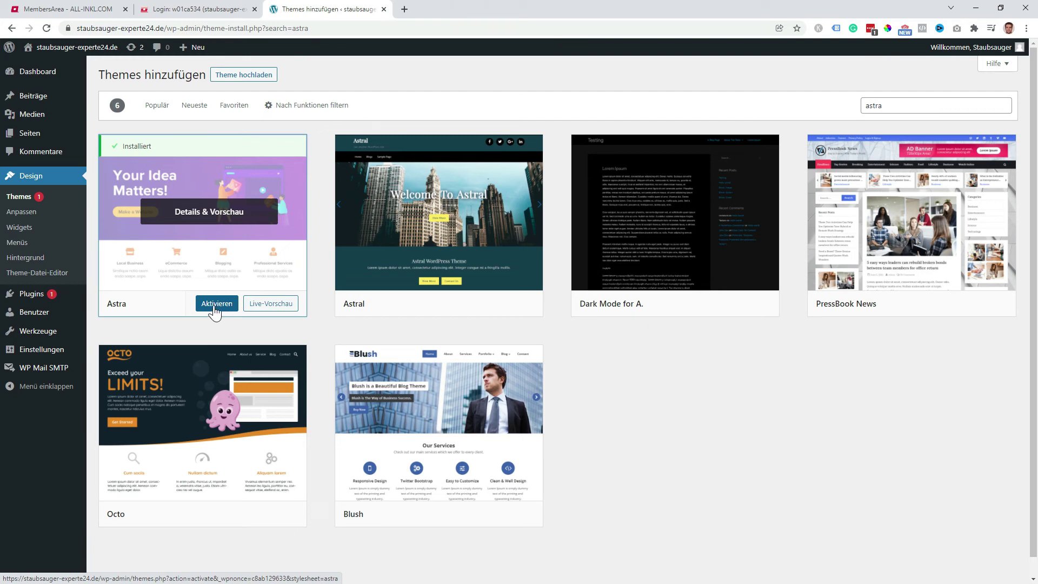
left_click(215, 306)
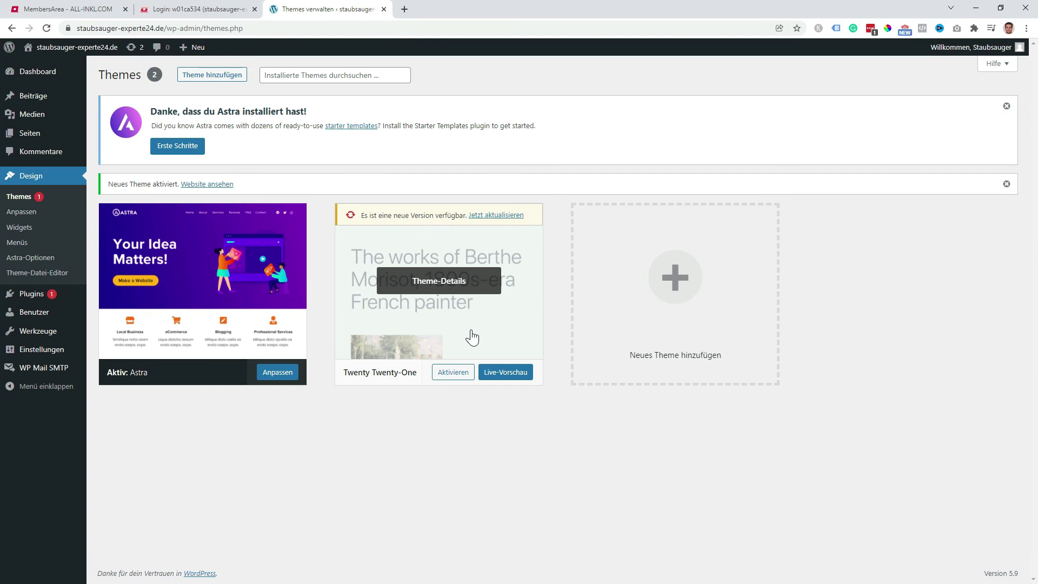
Delete the inactive Twenty Twenty-One theme from the installed themes
left_click(465, 306)
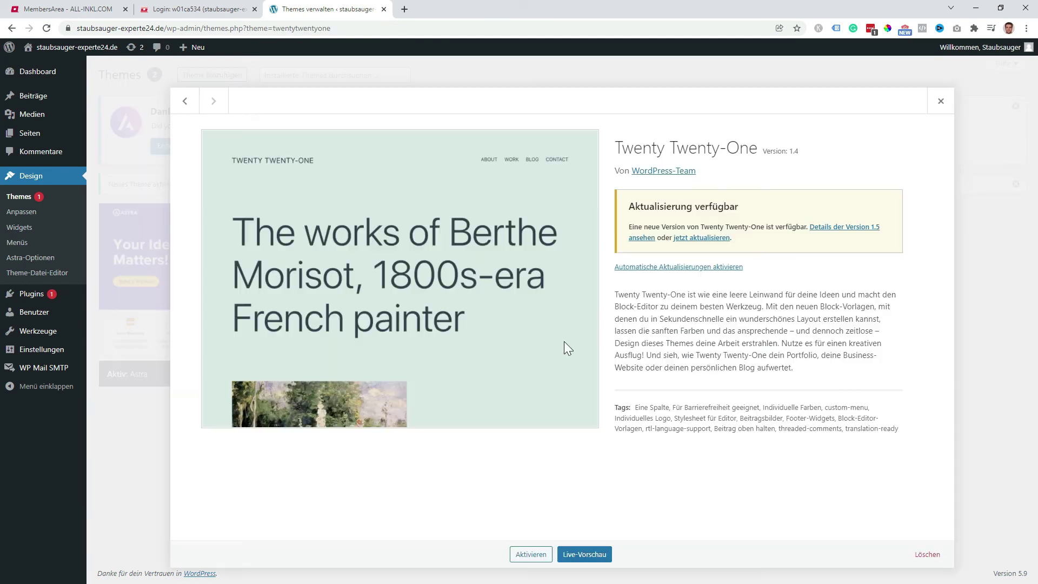
left_click(926, 553)
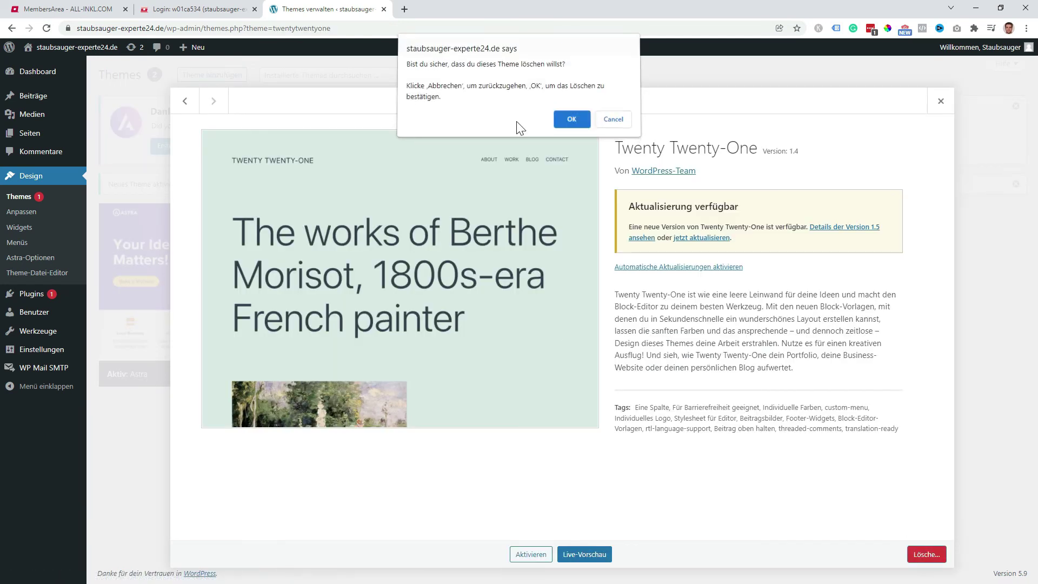
left_click(571, 119)
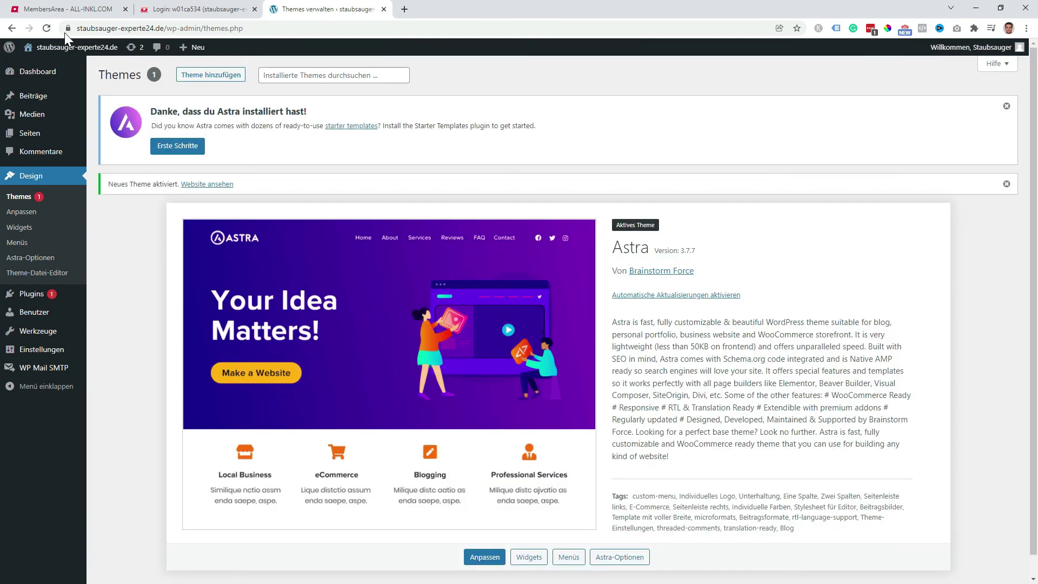
Open the website's front end in a separate browser tab and look over the homepage with the Astra theme
mouse_move(68, 48)
middle_click(43, 67)
left_click(457, 10)
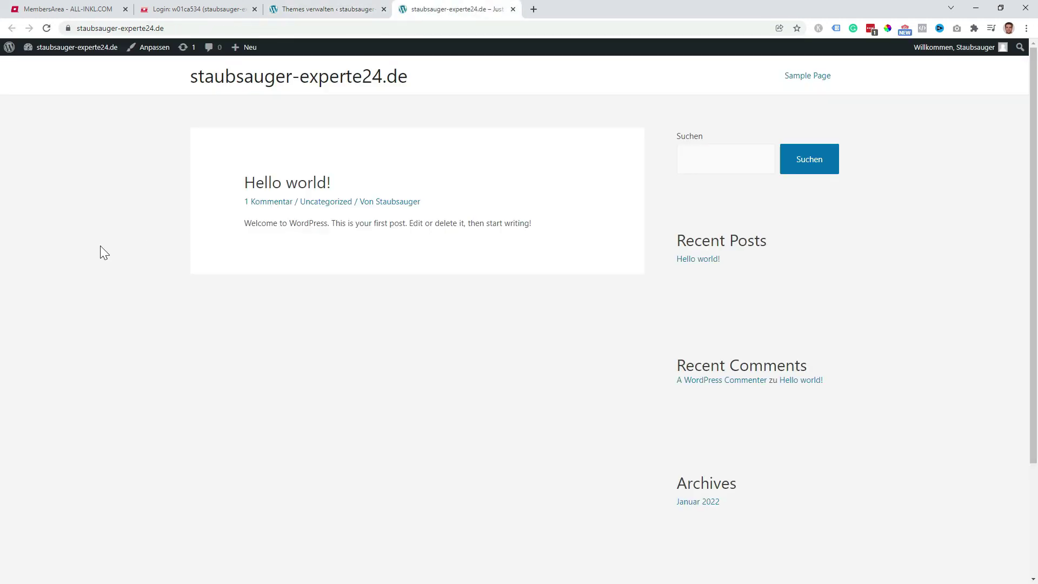
scroll(144, 238, "down", 3)
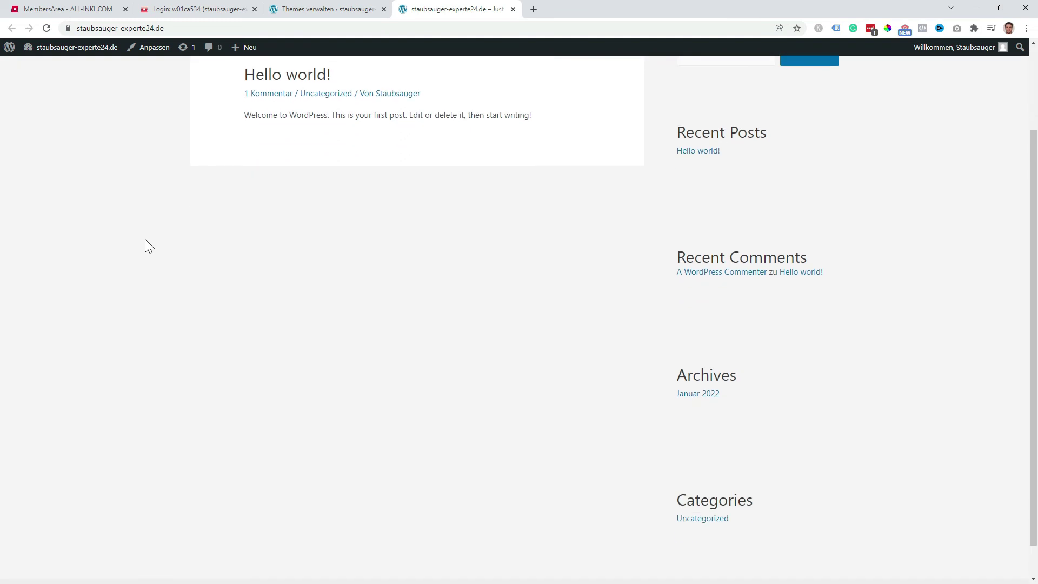
scroll(145, 239, "up", 1)
scroll(144, 240, "up", 2)
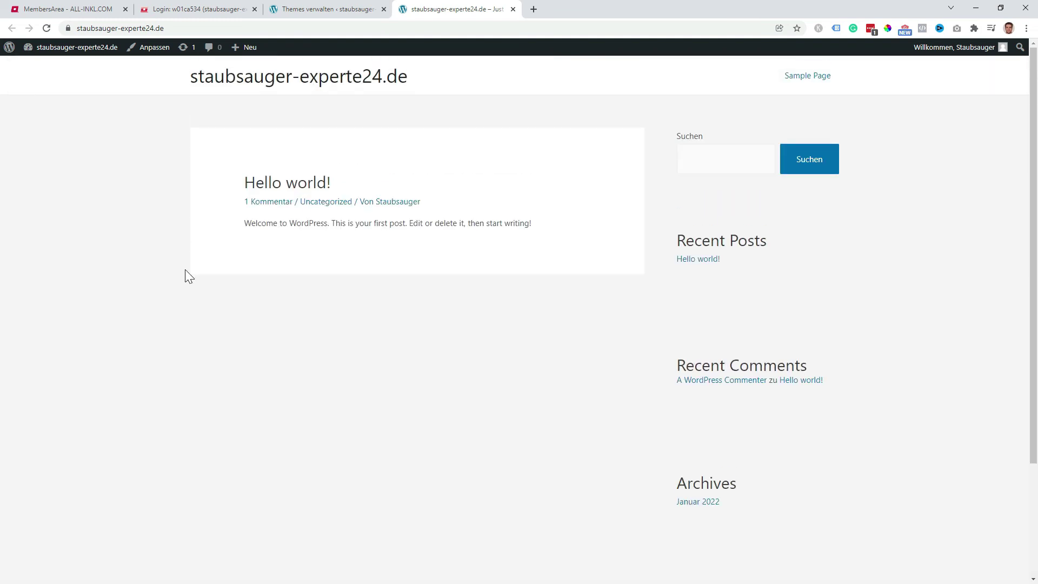
scroll(436, 371, "down", 3)
scroll(406, 389, "up", 3)
Return to the WordPress admin, open the theme customizer and view the global typography and colour settings
left_click(324, 9)
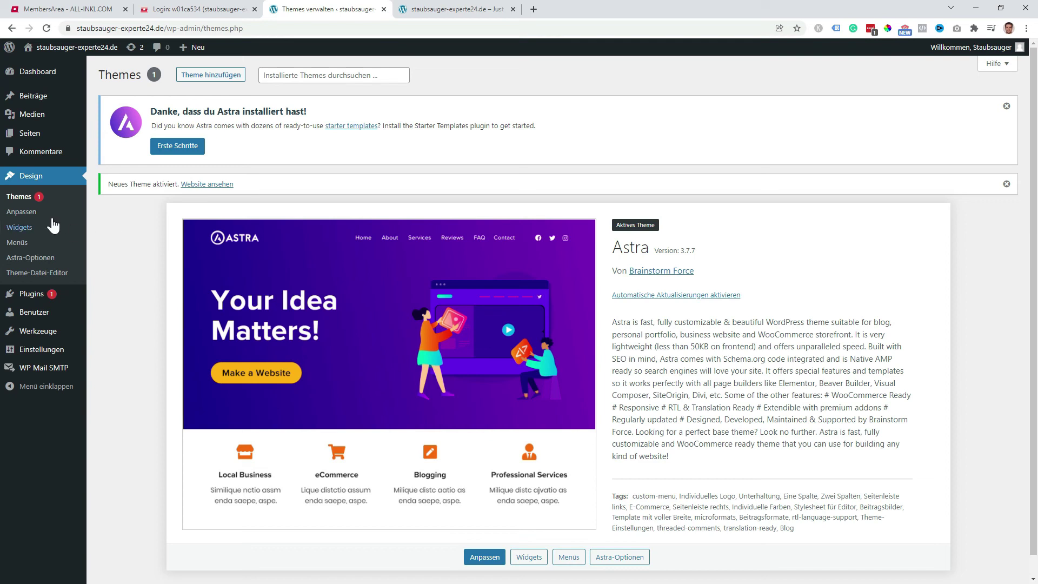
left_click(26, 215)
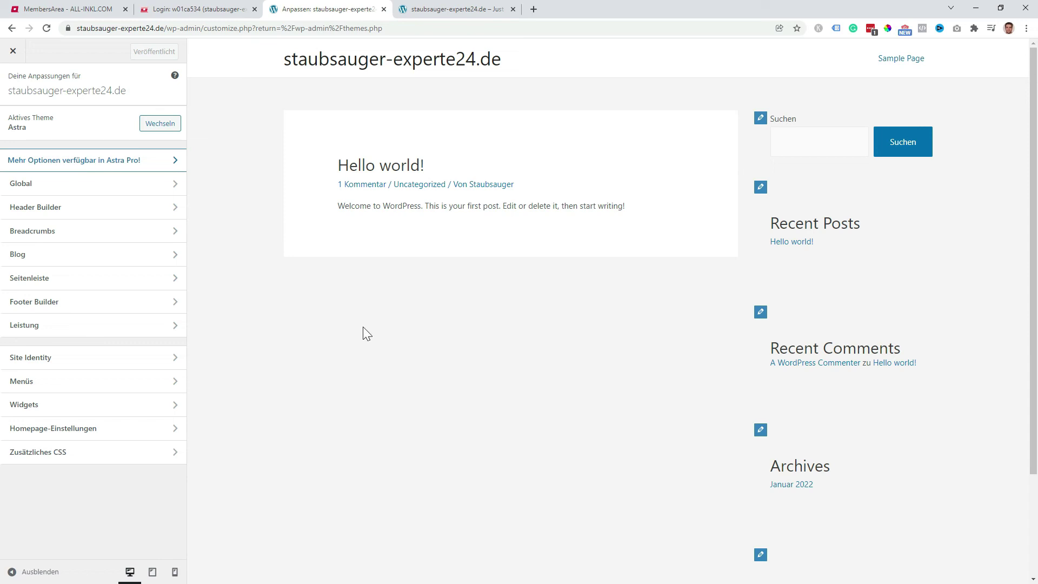
left_click(158, 185)
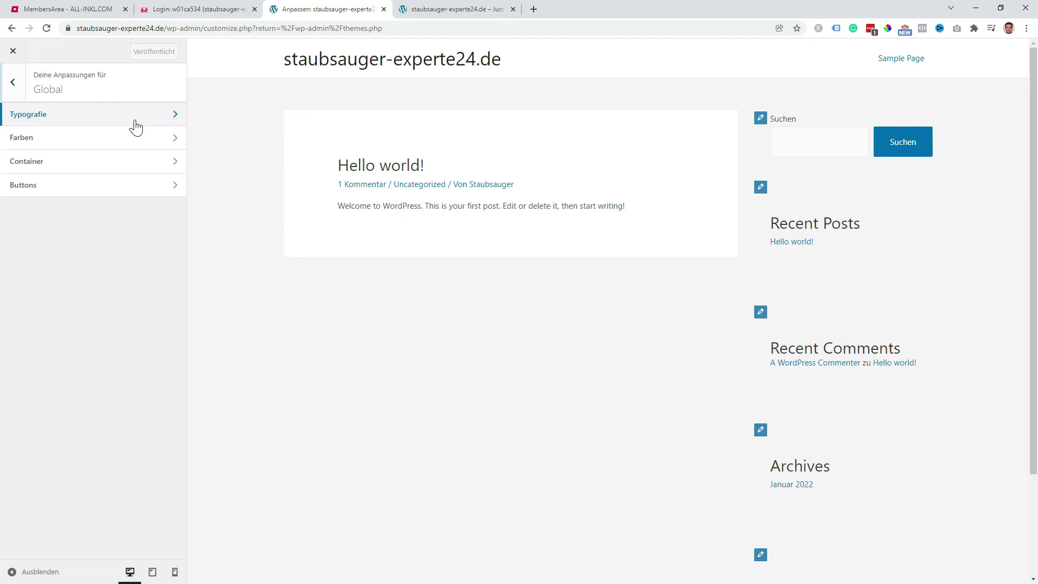
left_click(39, 115)
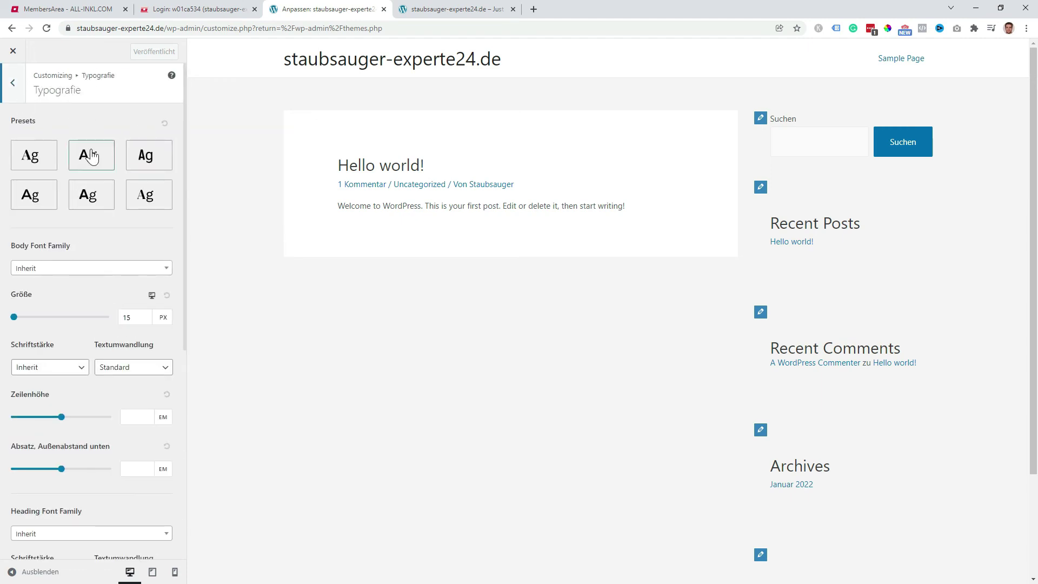
left_click(13, 85)
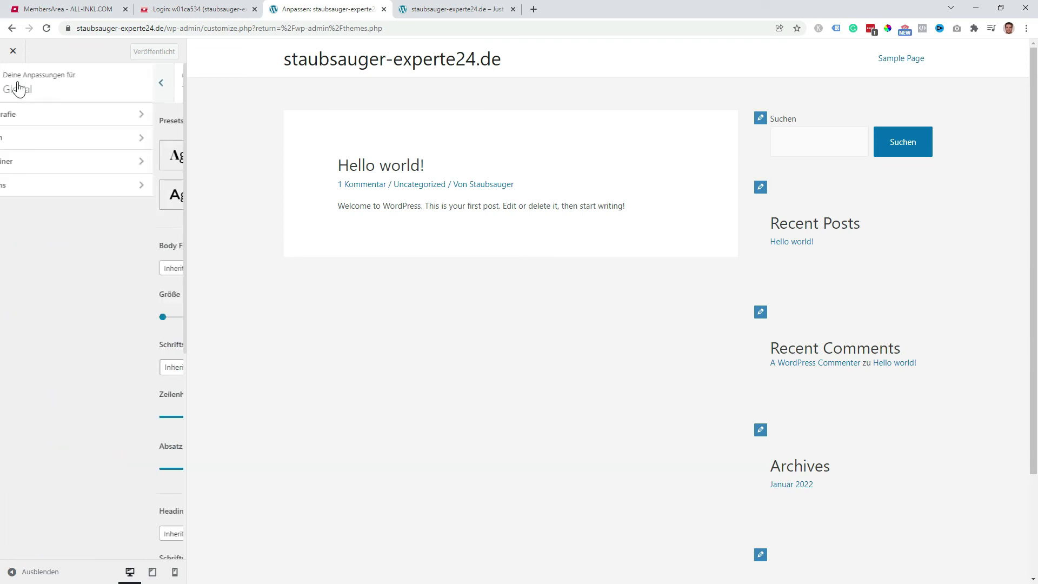
left_click(129, 142)
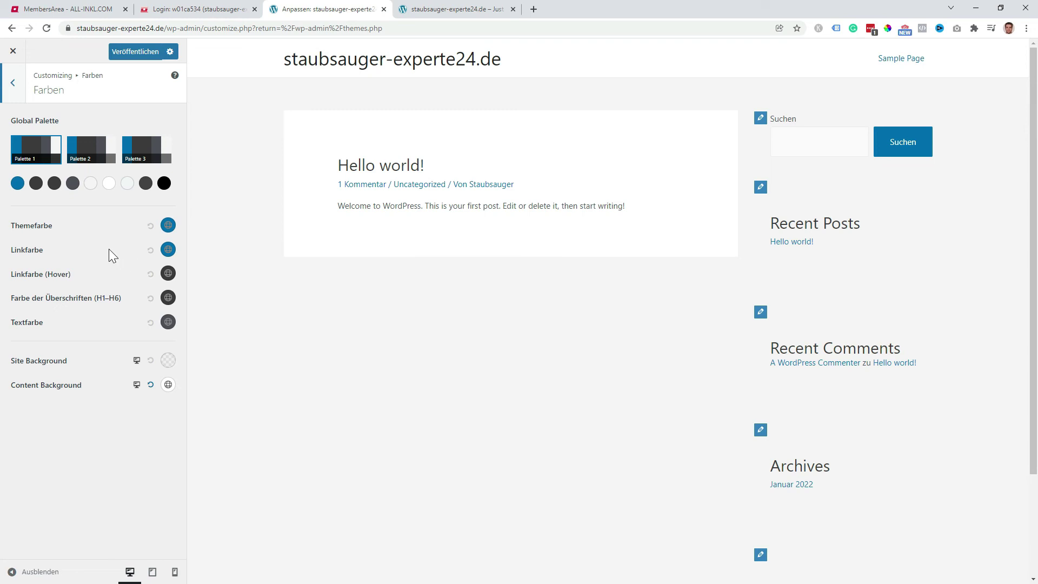
key("Escape")
In the global container settings, try a container width of 904 px and set it to 1100 px
left_click(99, 172)
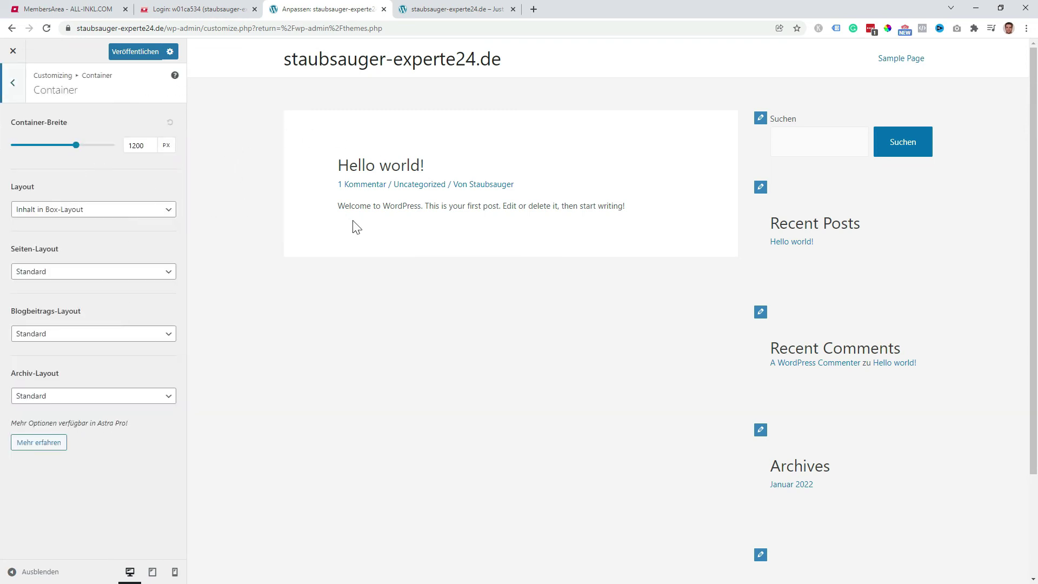
left_click_drag(79, 151, 61, 150)
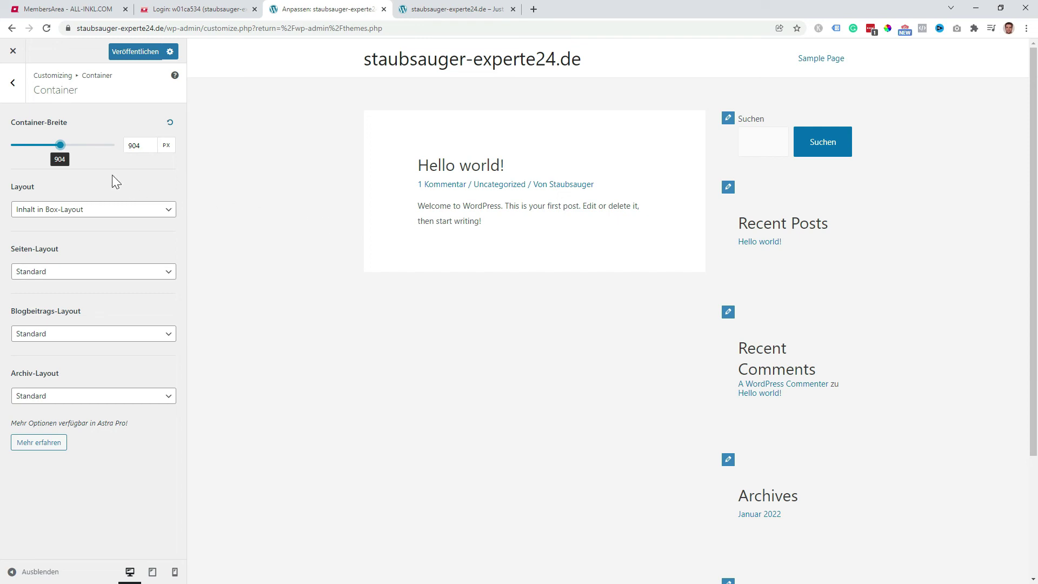
key("Tab")
type("1100")
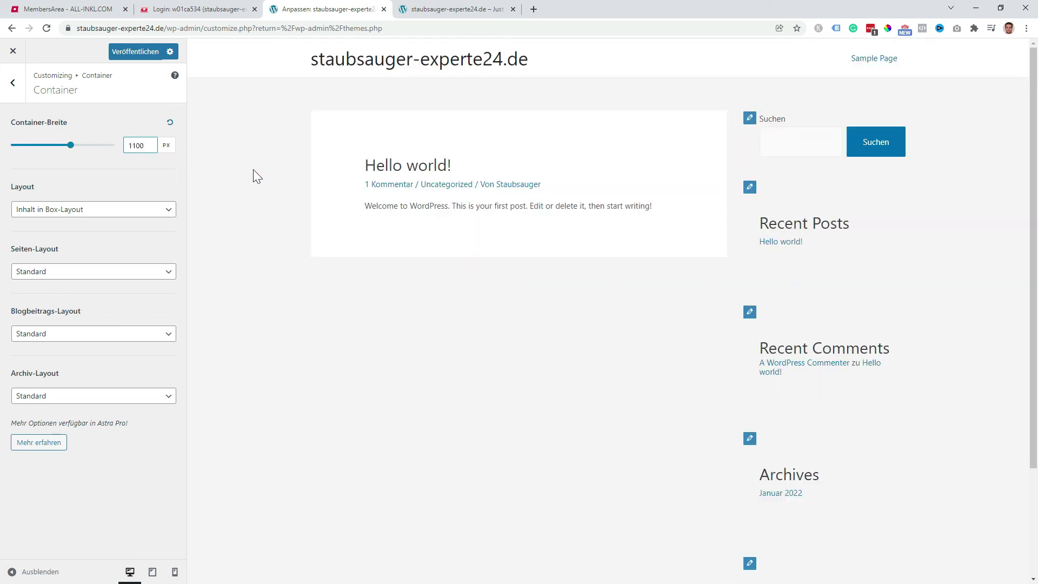
Try the container layout "Volle Breite / Inhalt begrenzt" and set it back to "Inhalt in Box-Layout"
left_click(158, 213)
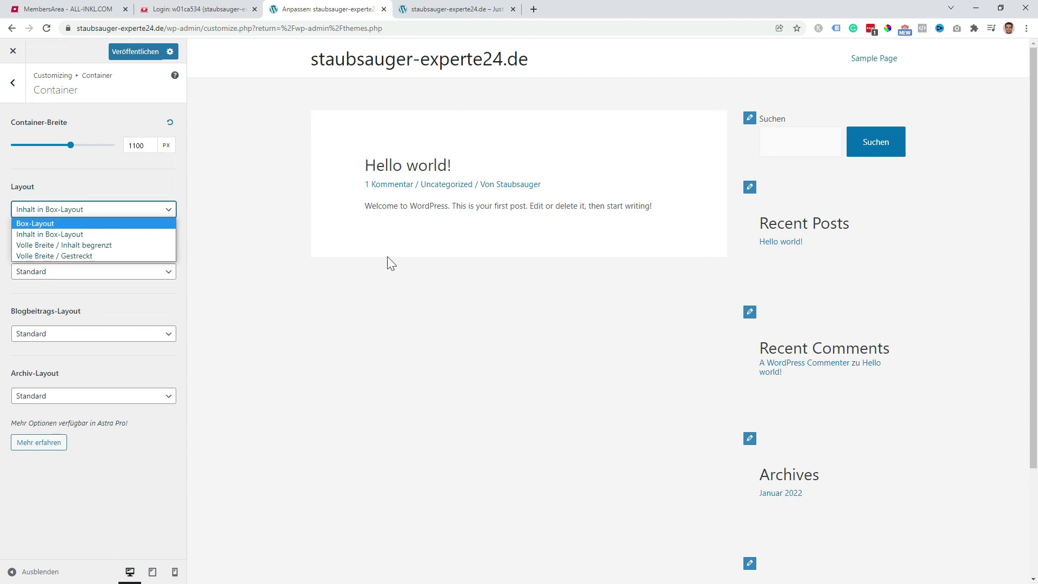
left_click(46, 248)
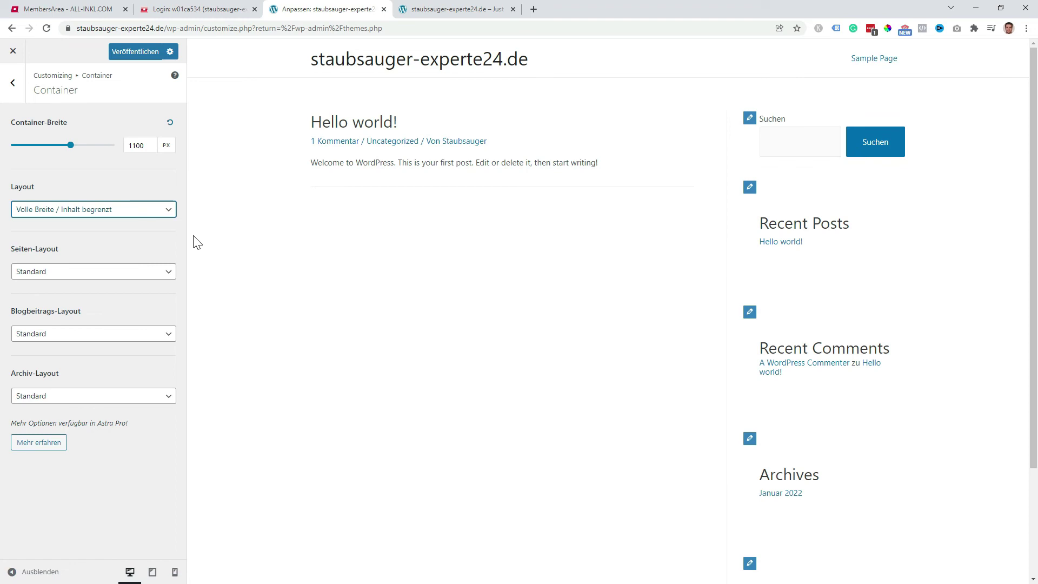
left_click(122, 211)
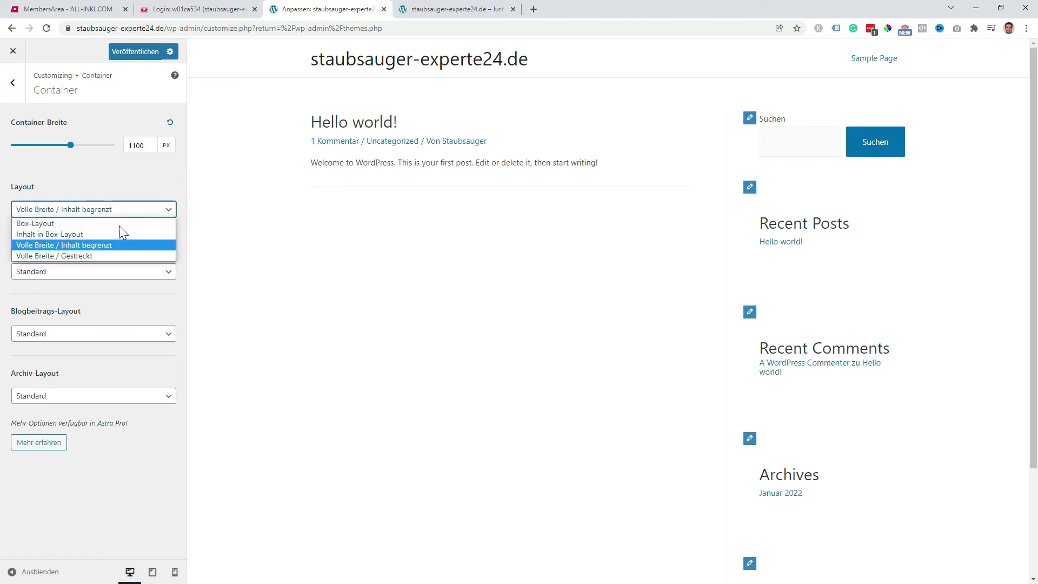
left_click(85, 234)
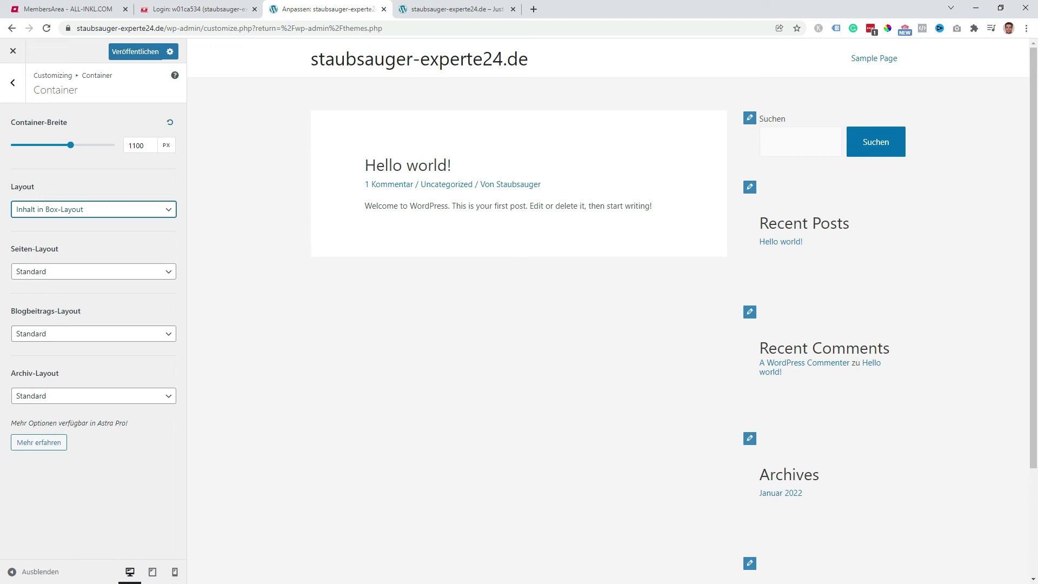
View the global button settings and the Header Builder options in the customizer
left_click(12, 82)
left_click(73, 194)
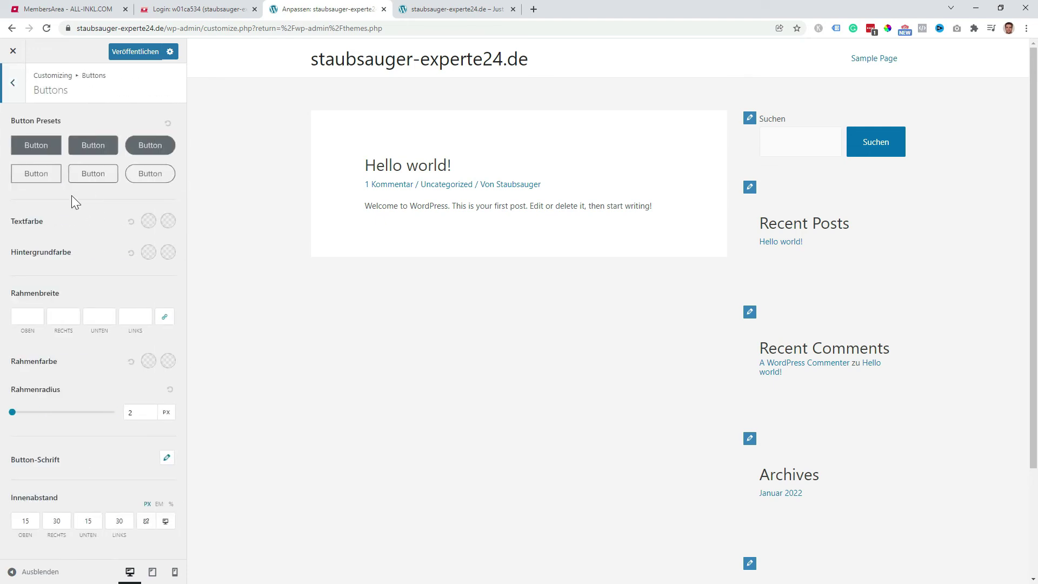
left_click(12, 84)
left_click(13, 86)
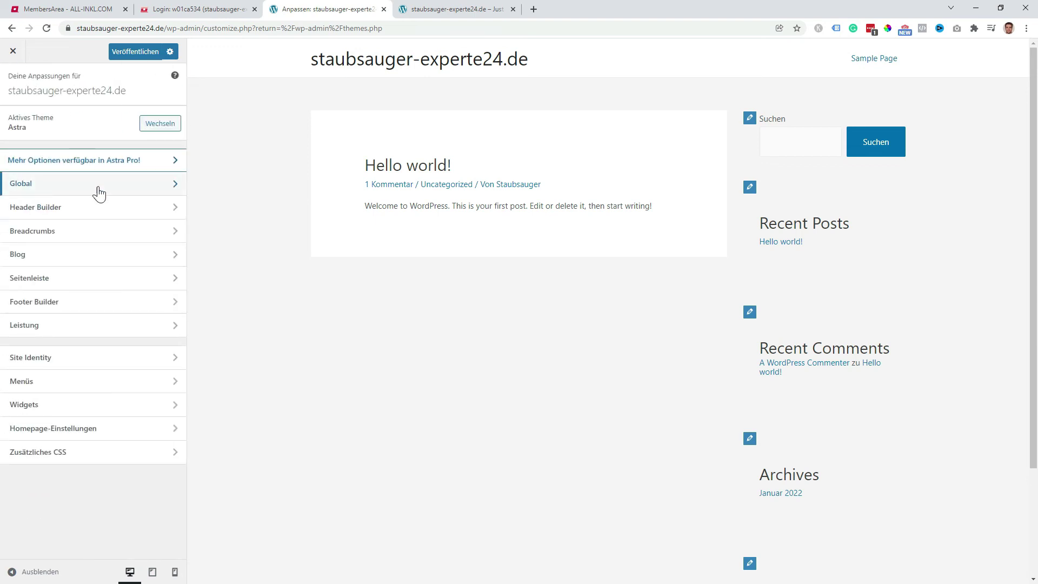
left_click(90, 213)
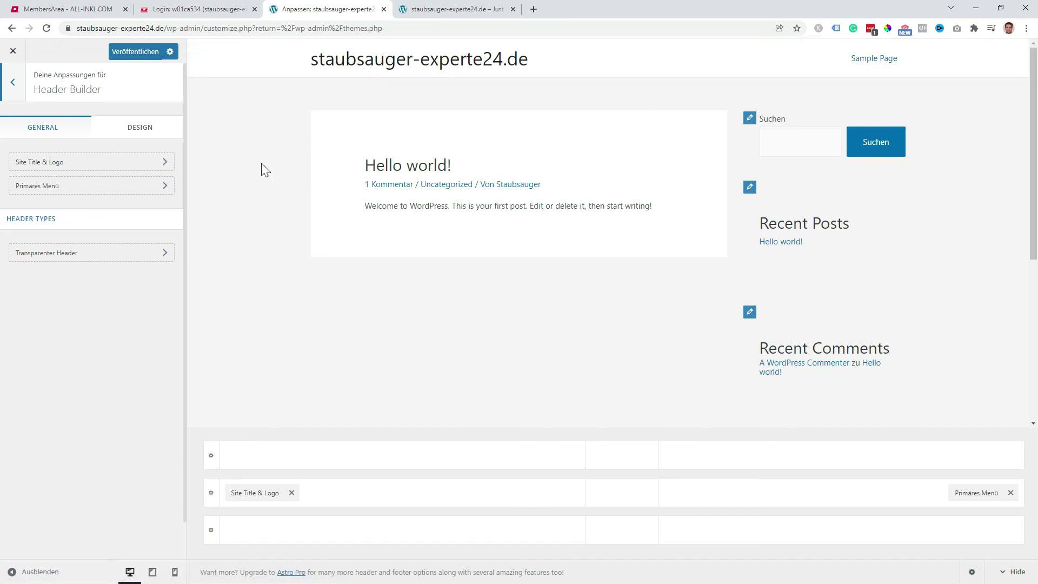
left_click(16, 93)
Look through the blog settings for "Blog / Archive", including its design options, and for "Einzelner Beitrag"
left_click(79, 255)
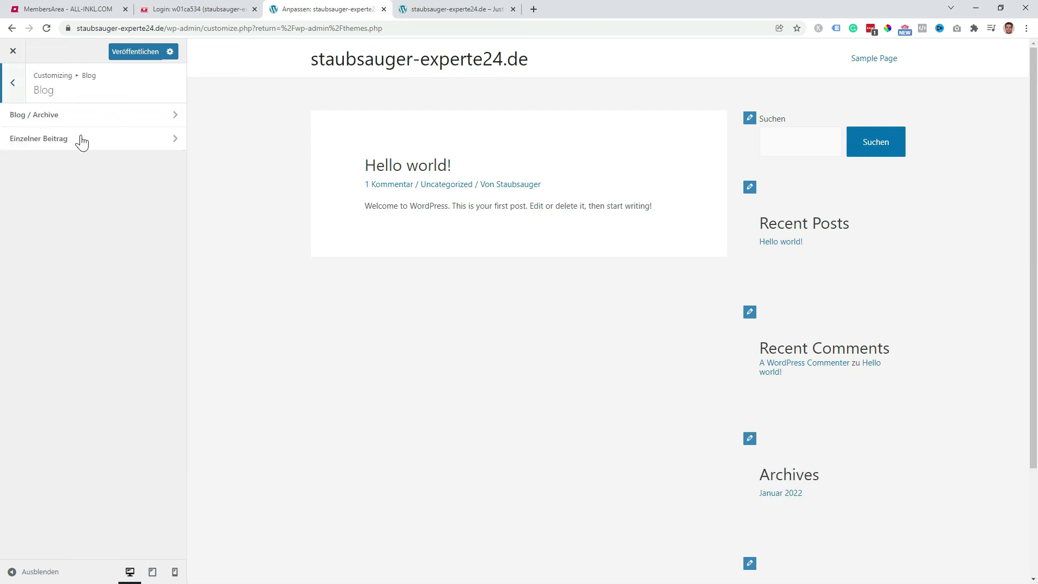
left_click(143, 120)
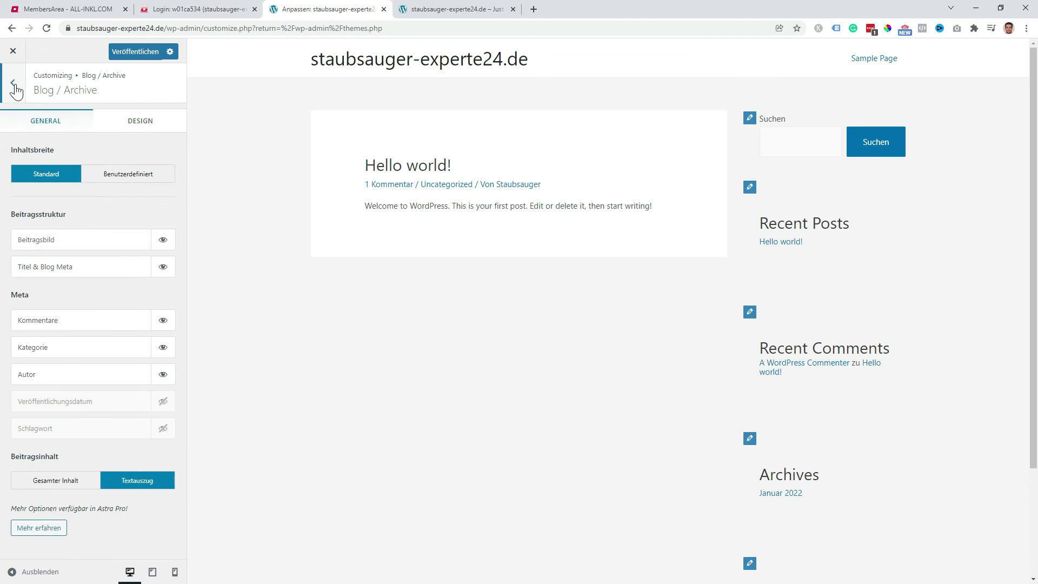
left_click(140, 121)
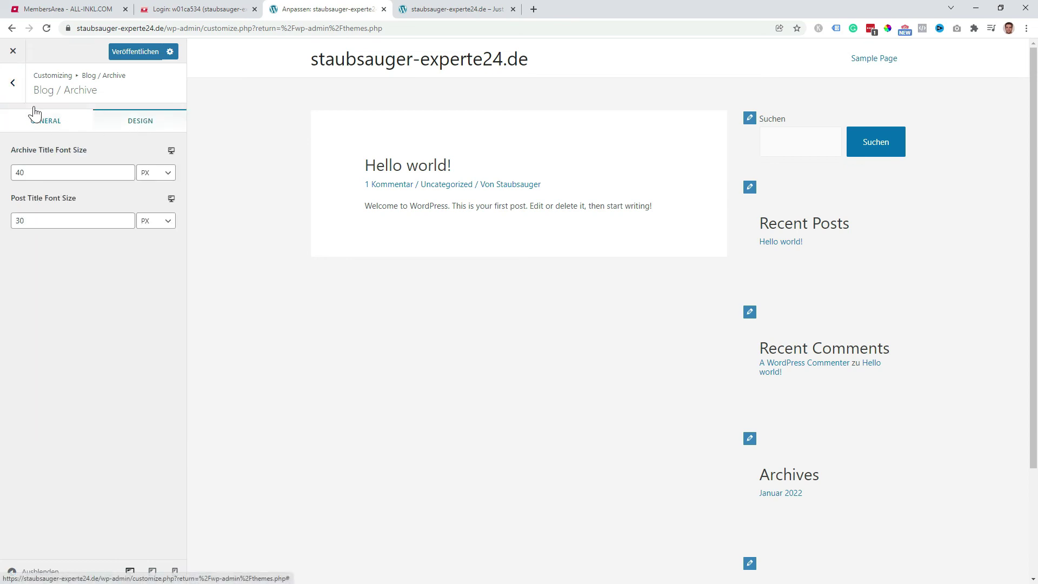
left_click(12, 83)
left_click(110, 139)
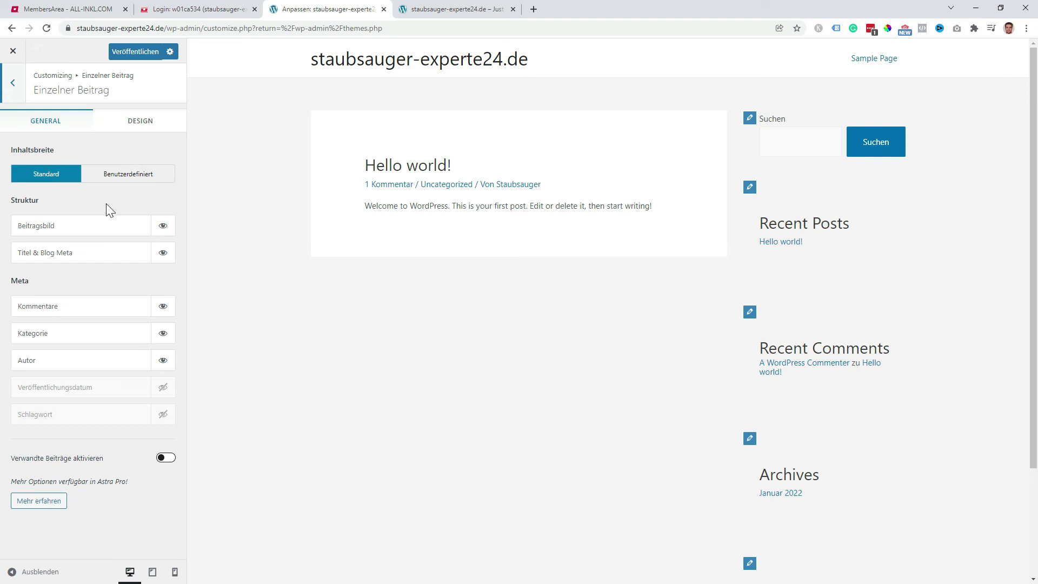
left_click(12, 88)
left_click(15, 88)
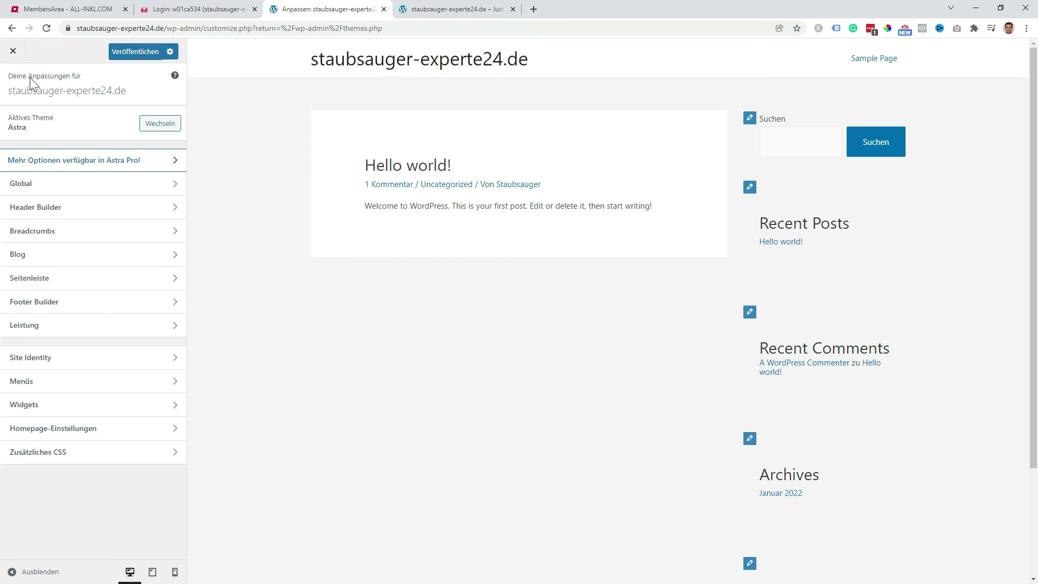
Leave the customizer, discarding the unpublished changes, and open the list of installed plugins
left_click(13, 51)
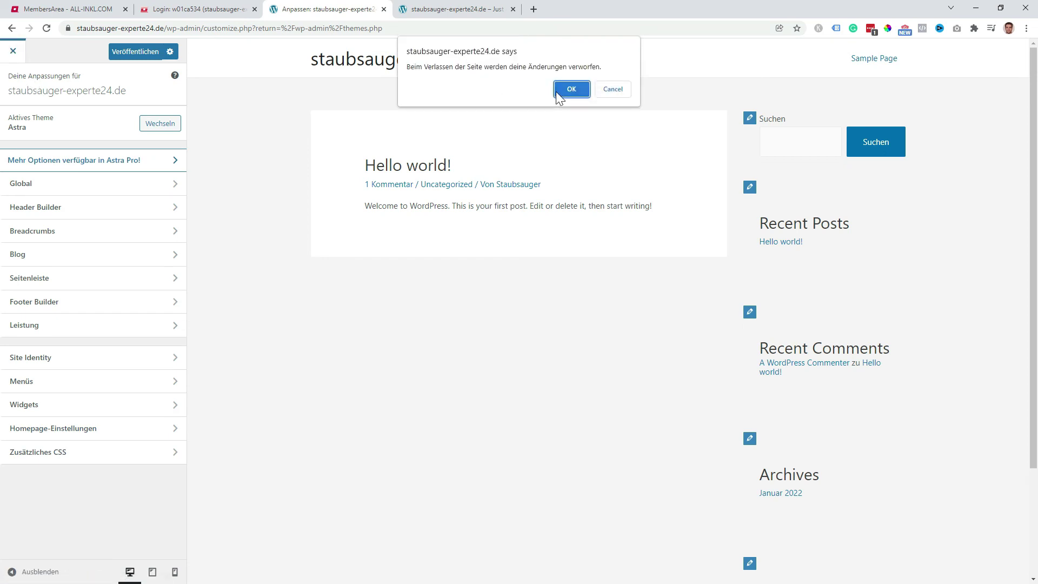
left_click(570, 89)
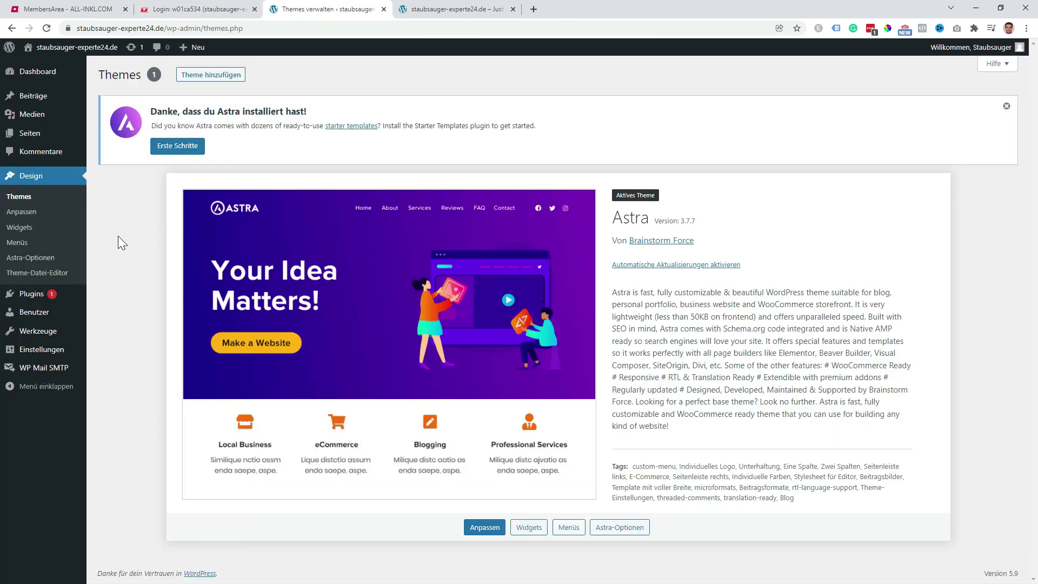
left_click(30, 301)
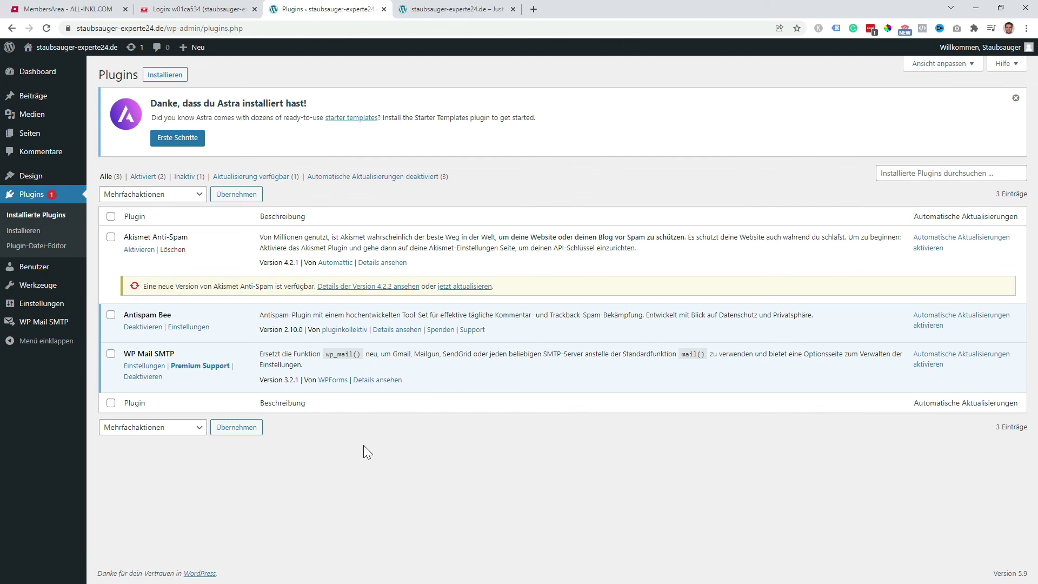
Look through the general settings, including the website title, the Untertitel field, and the date and time formats
mouse_move(52, 273)
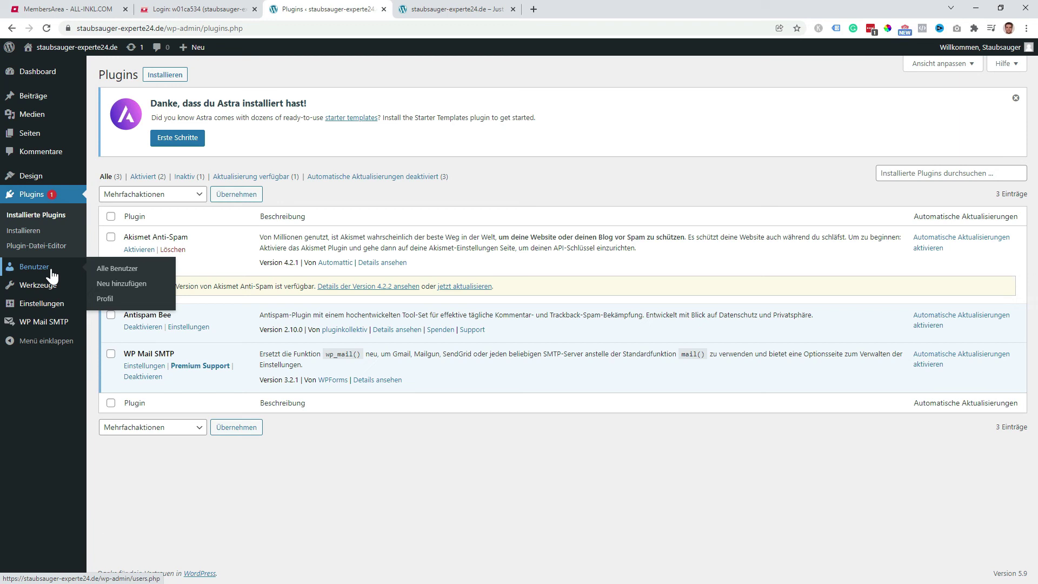
mouse_move(53, 310)
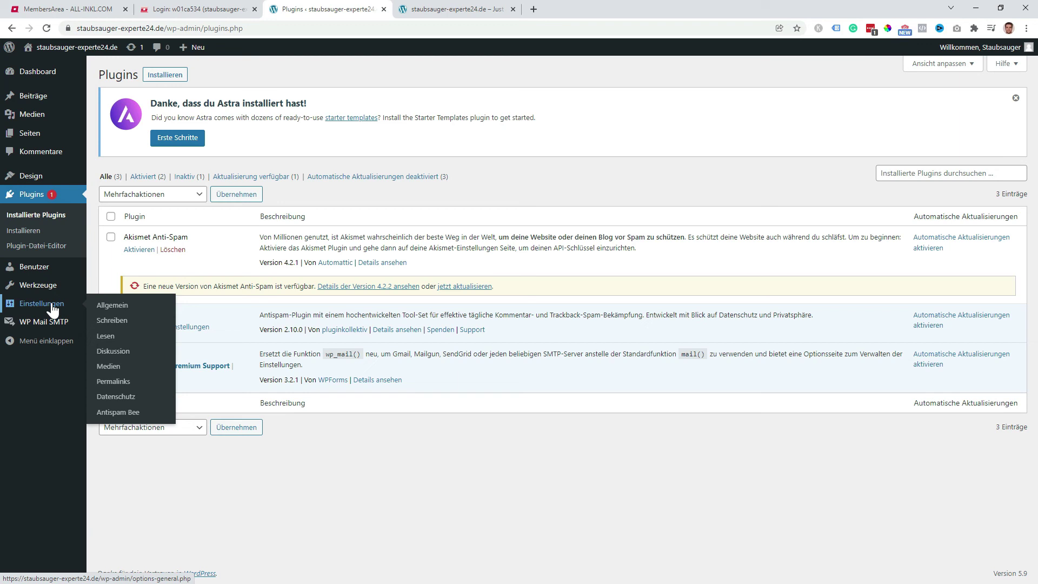
left_click(53, 309)
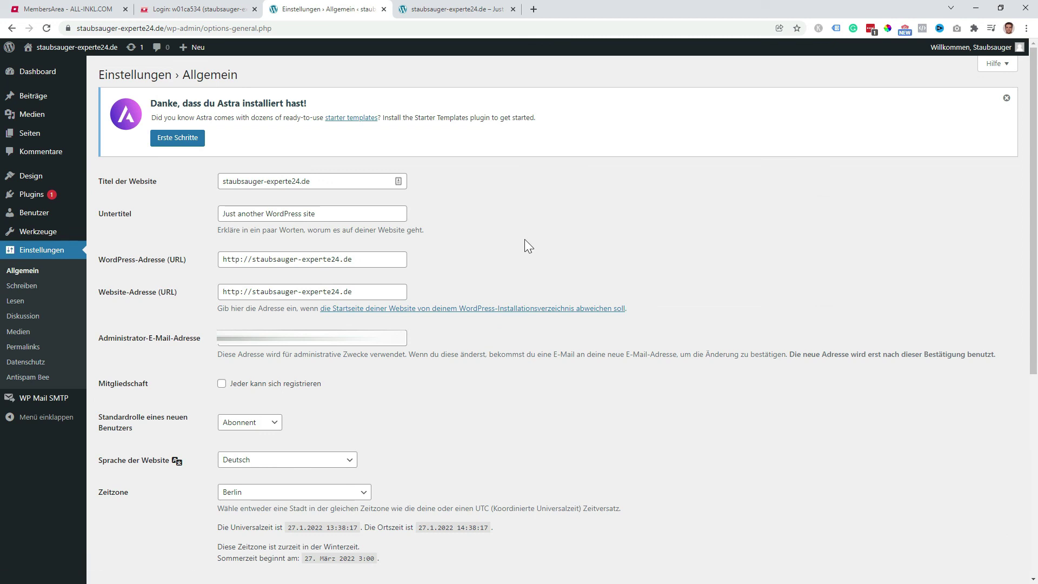
left_click_drag(317, 182, 206, 193)
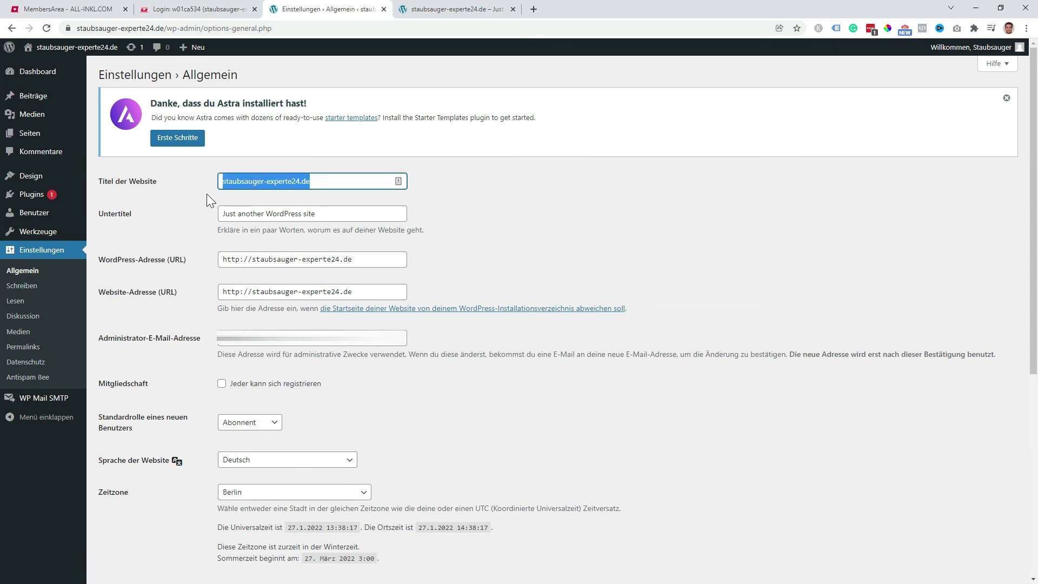
key("Tab")
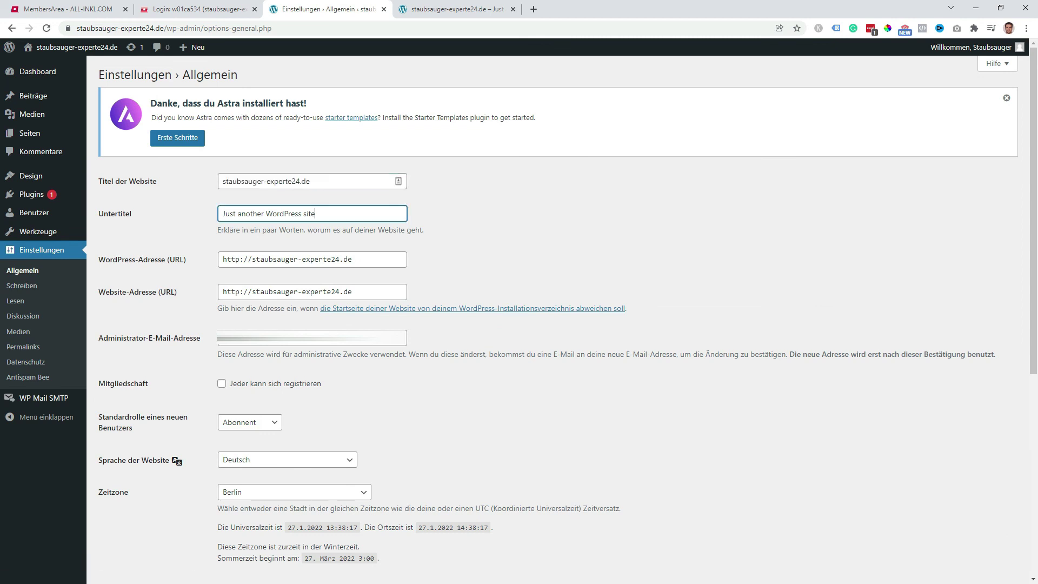
left_click(315, 214)
scroll(475, 297, "down", 6)
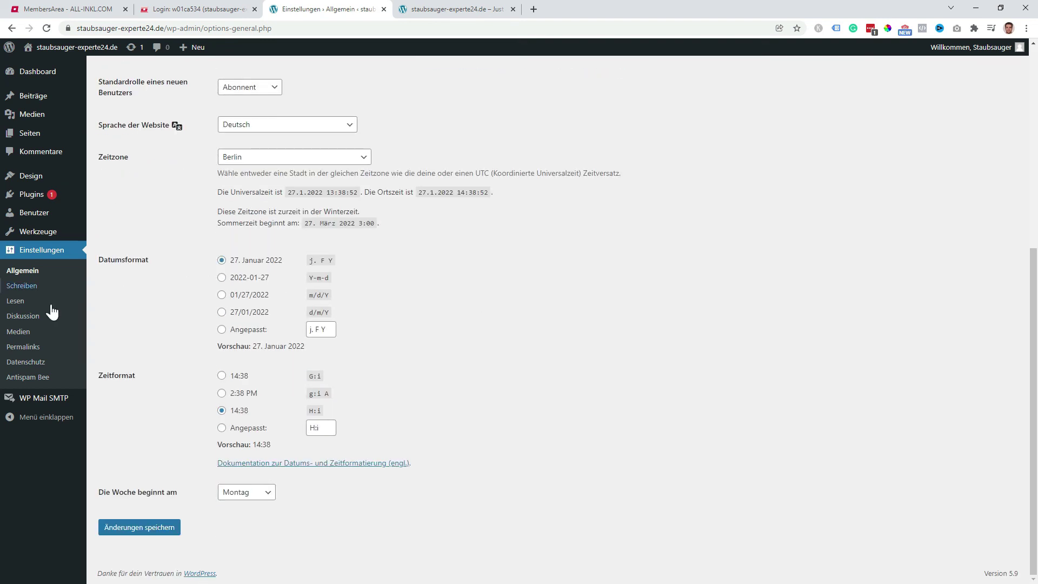
Try the static homepage option in the reading settings and view the pages selectable as Homepage and Beitragsseite
left_click(15, 302)
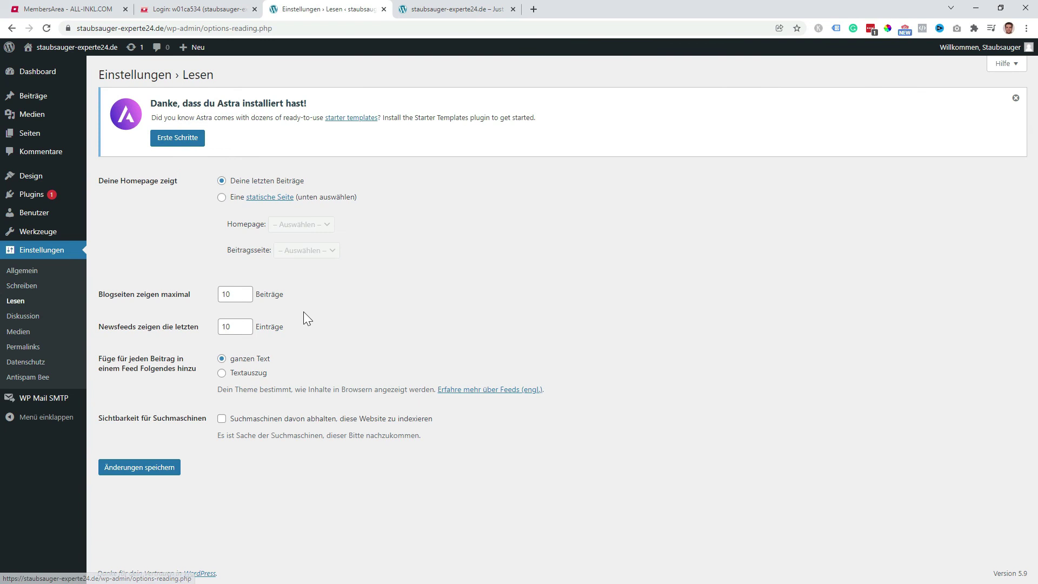
left_click(222, 198)
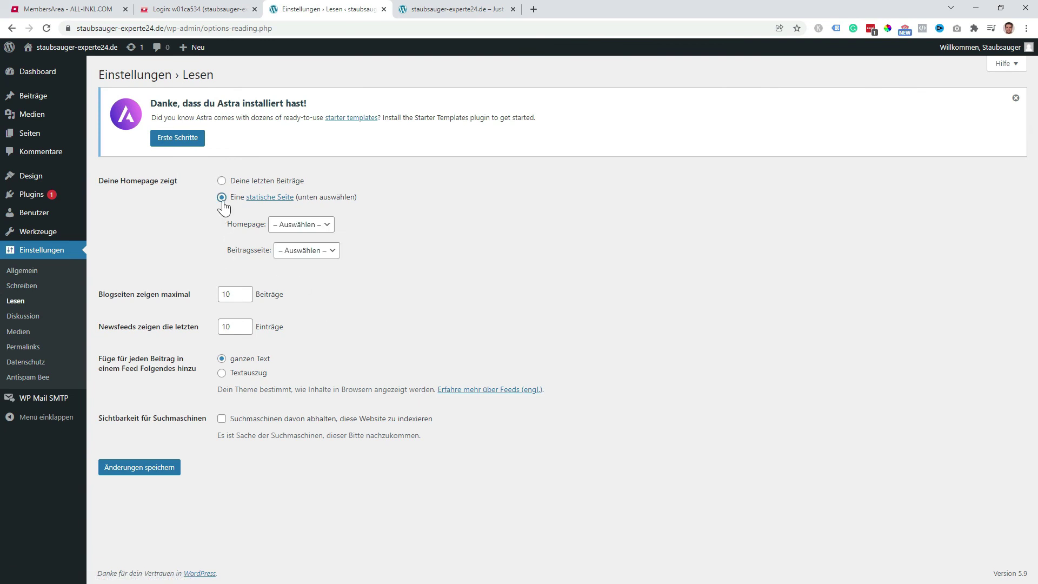
left_click(318, 231)
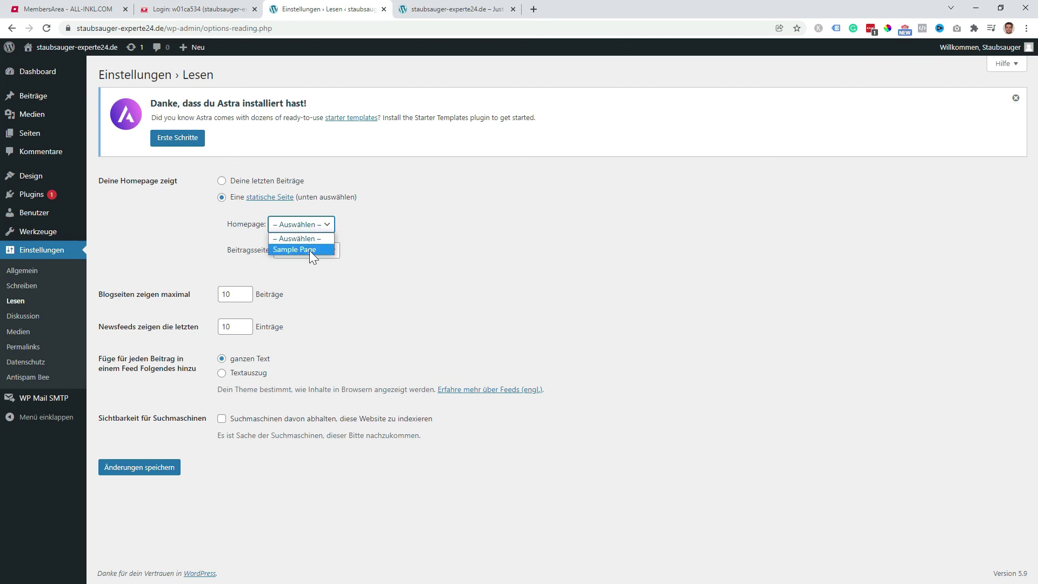
left_click(370, 229)
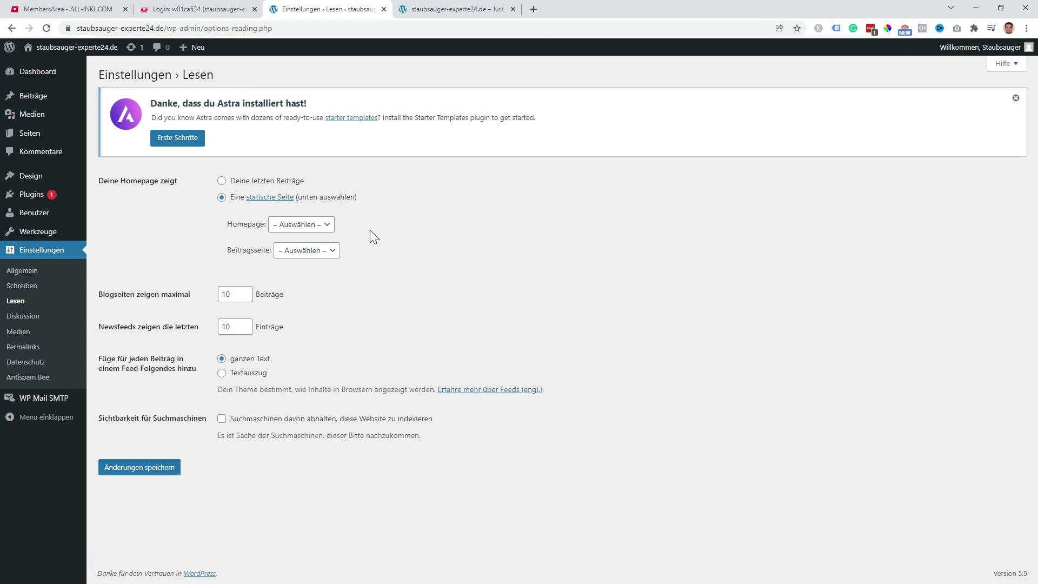
mouse_move(33, 138)
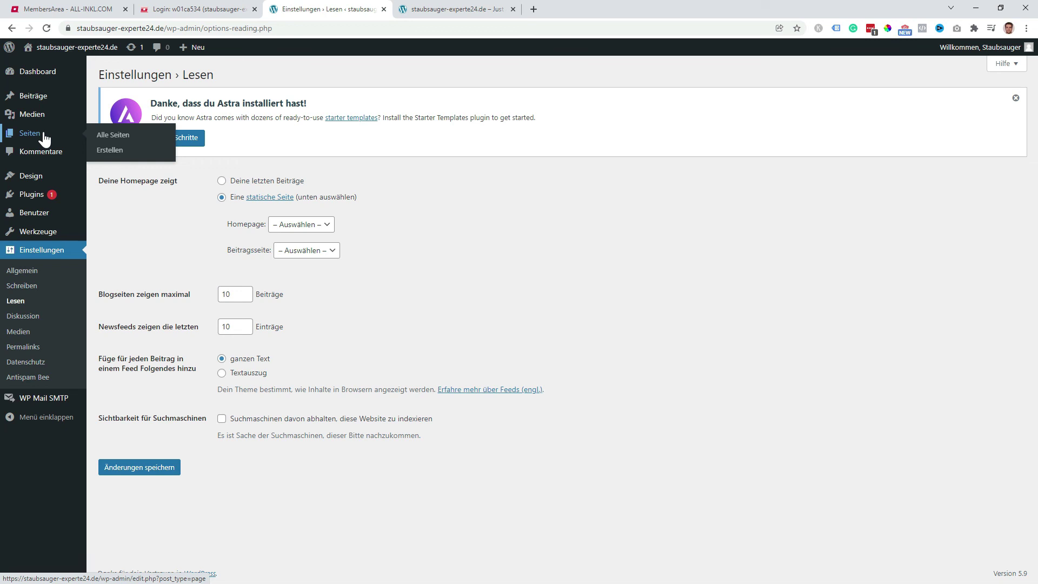
left_click(296, 227)
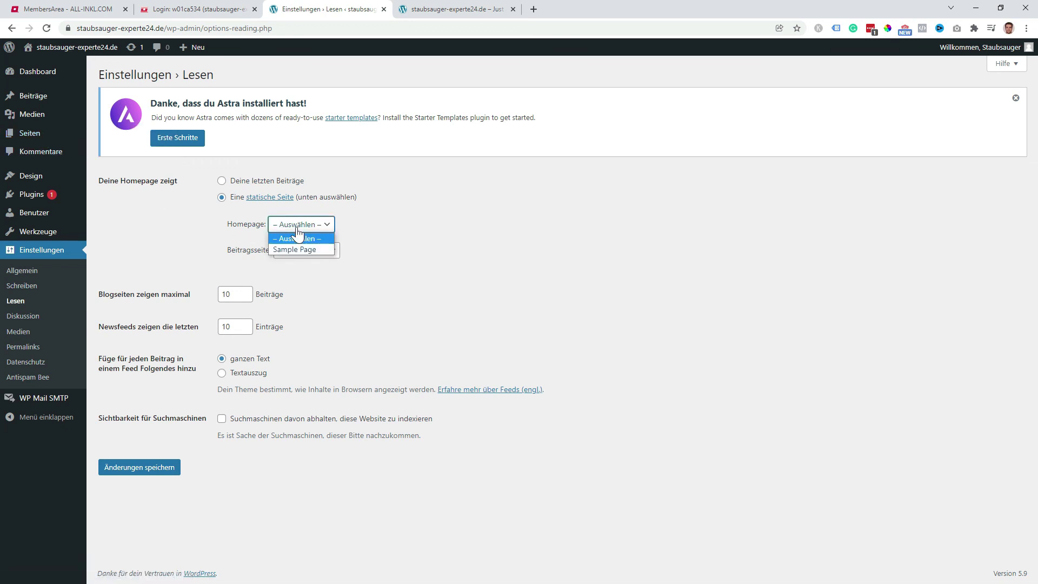
left_click(349, 230)
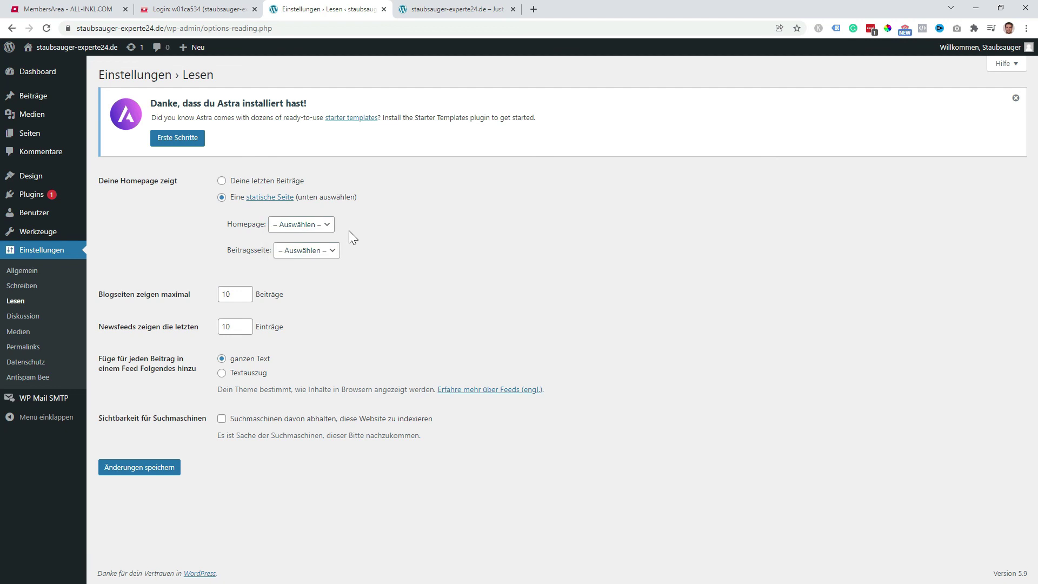
left_click(313, 254)
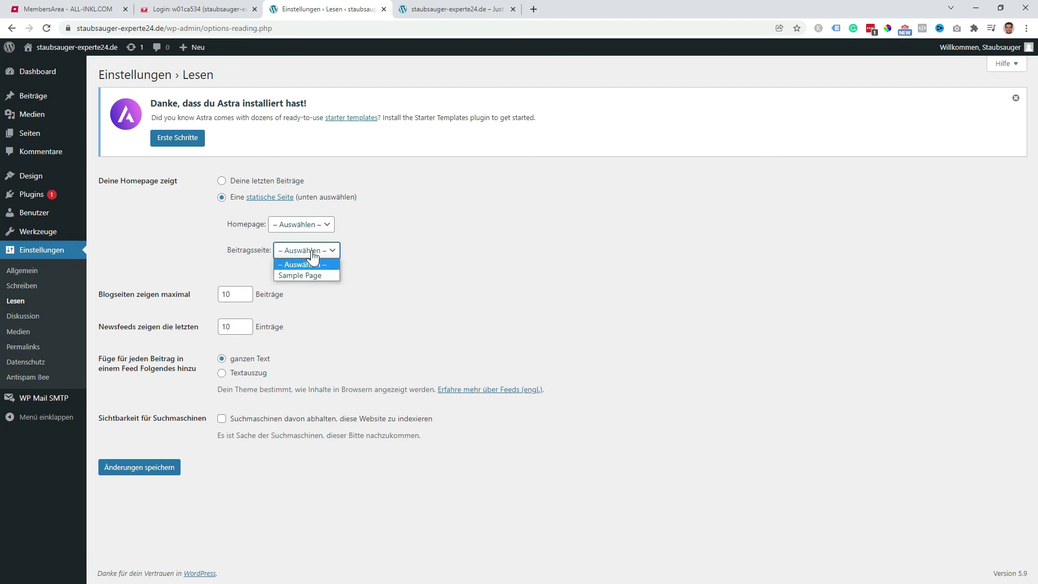
left_click(352, 250)
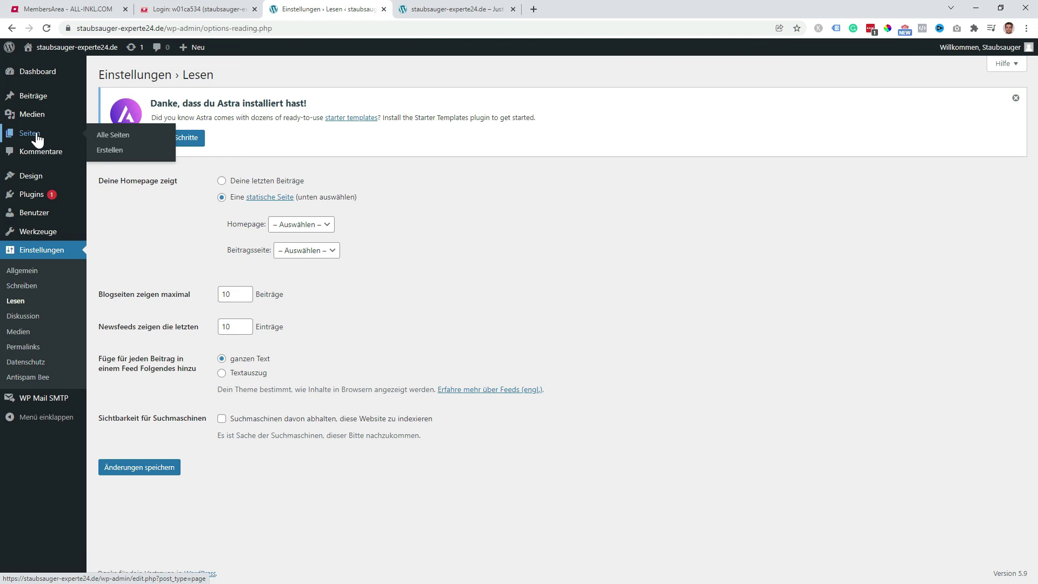
left_click(308, 253)
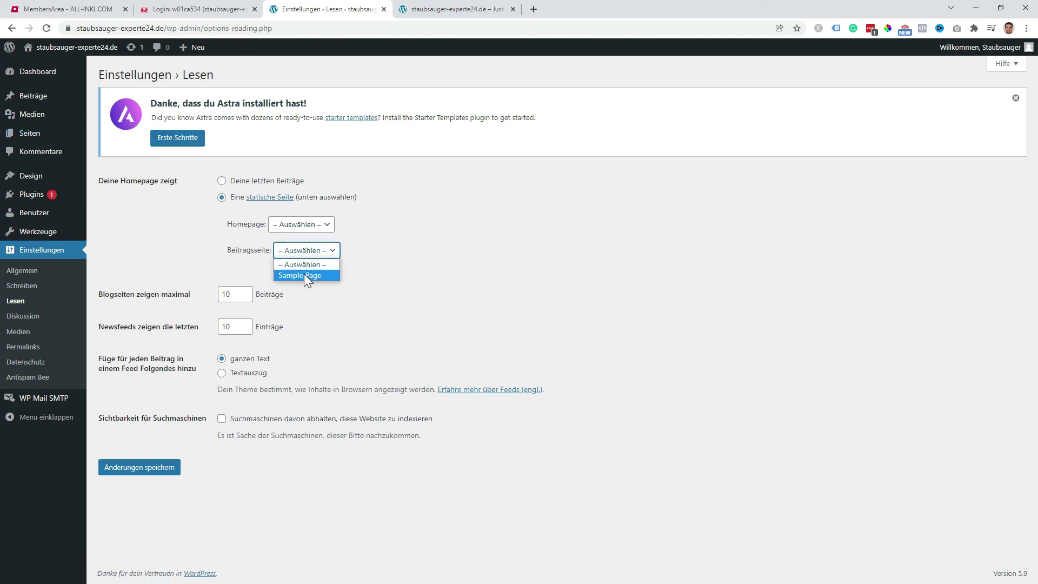
left_click(372, 251)
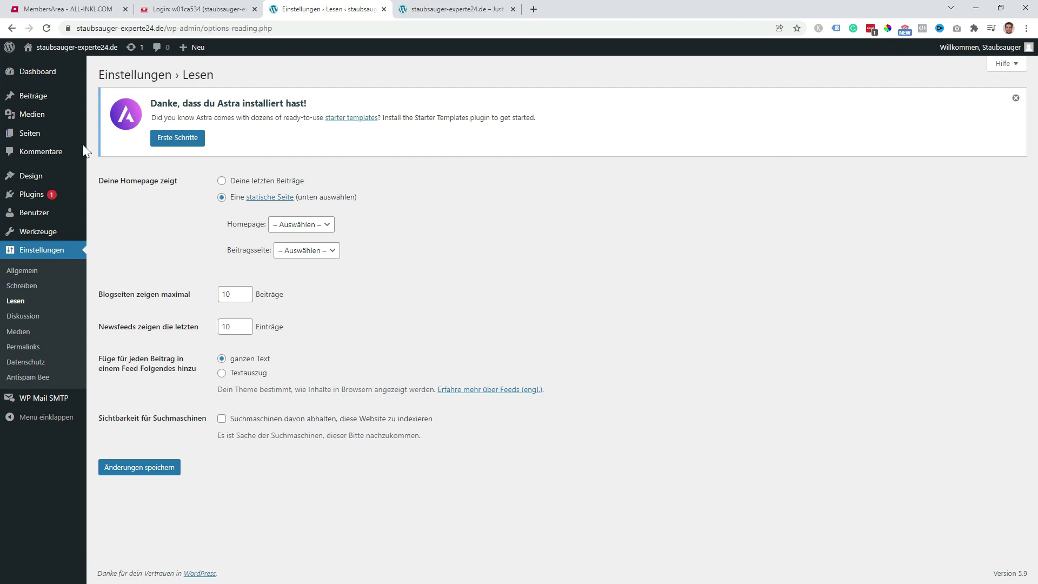
Create and publish a new page titled "Startseite", closing the editor's welcome guide, and return to the page list
left_click(53, 136)
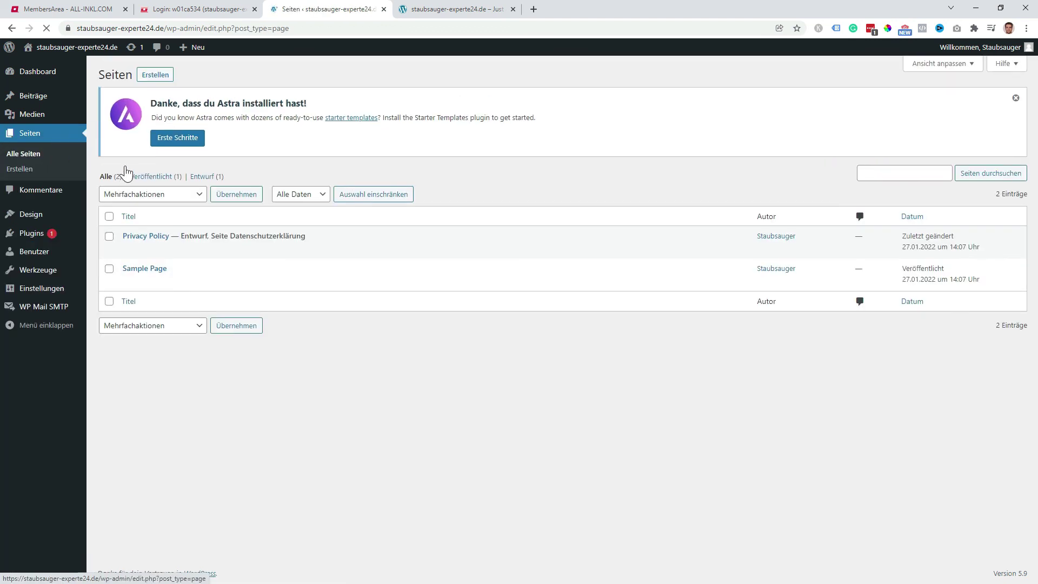
left_click(155, 75)
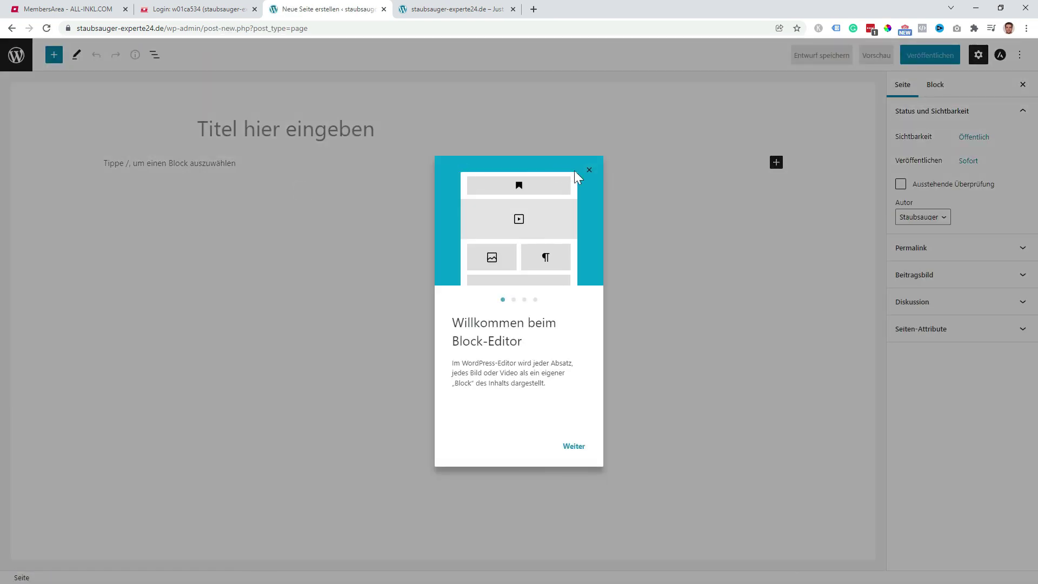
left_click(589, 169)
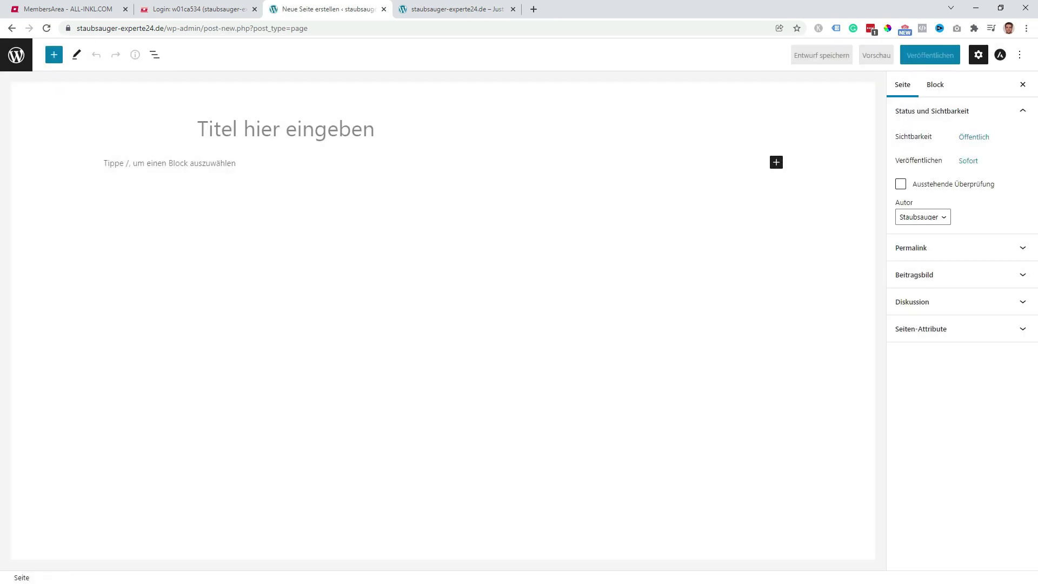
type("ST")
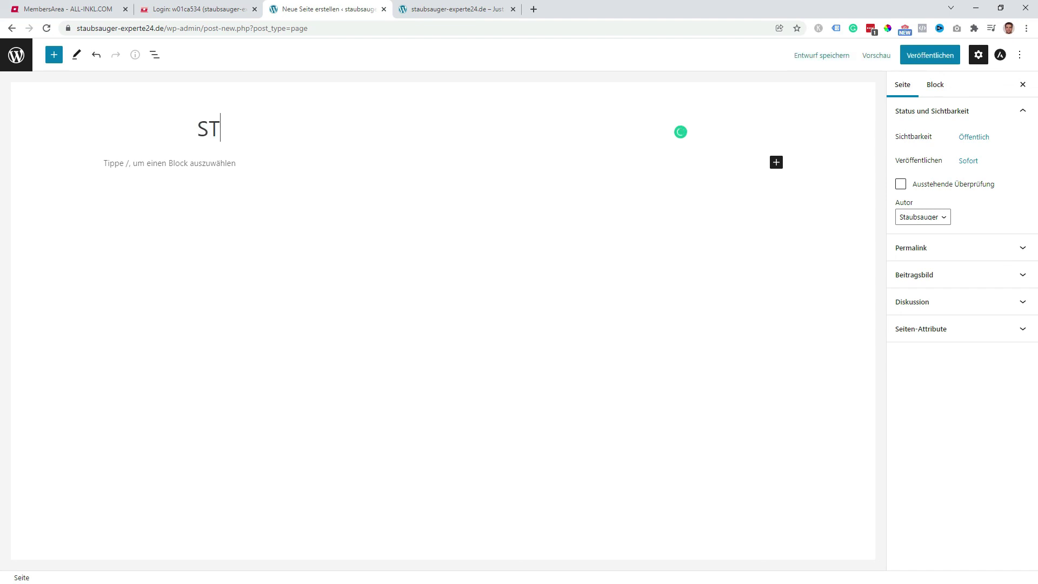
type("artseite")
left_click(946, 63)
left_click(946, 64)
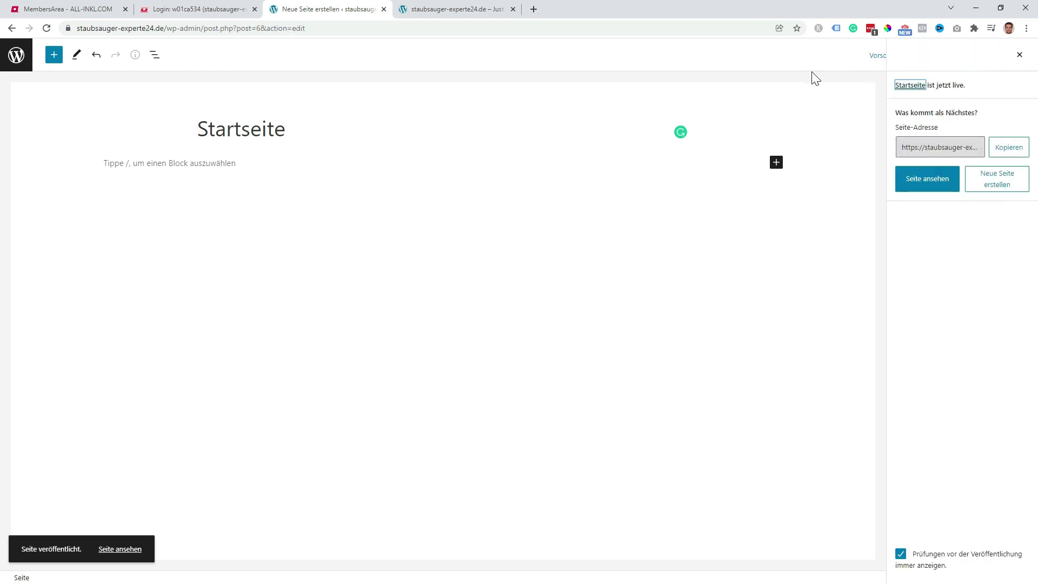
left_click(17, 56)
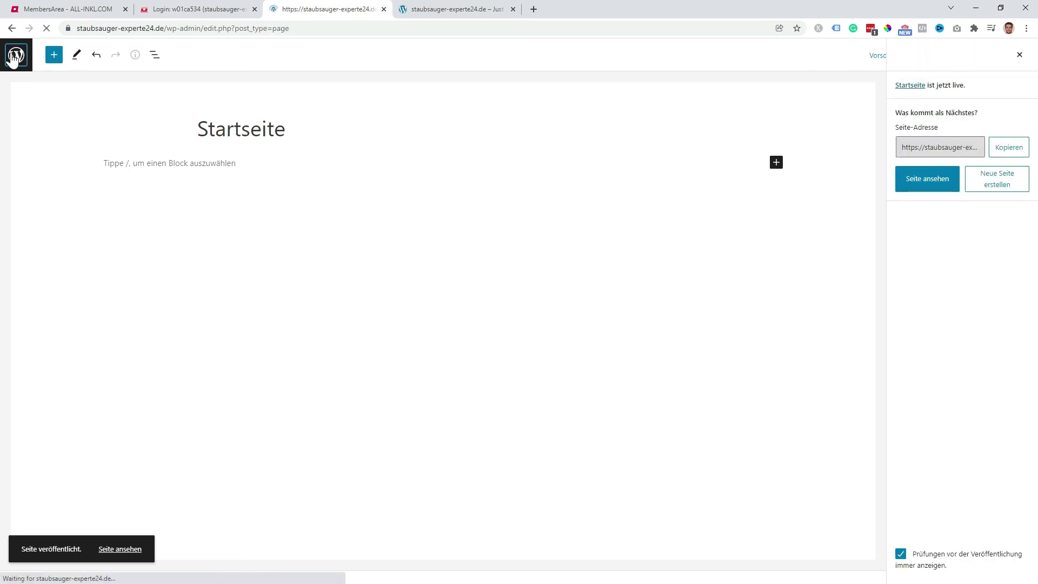
Create and publish a new page titled "Blog" and return to the page list
left_click(155, 77)
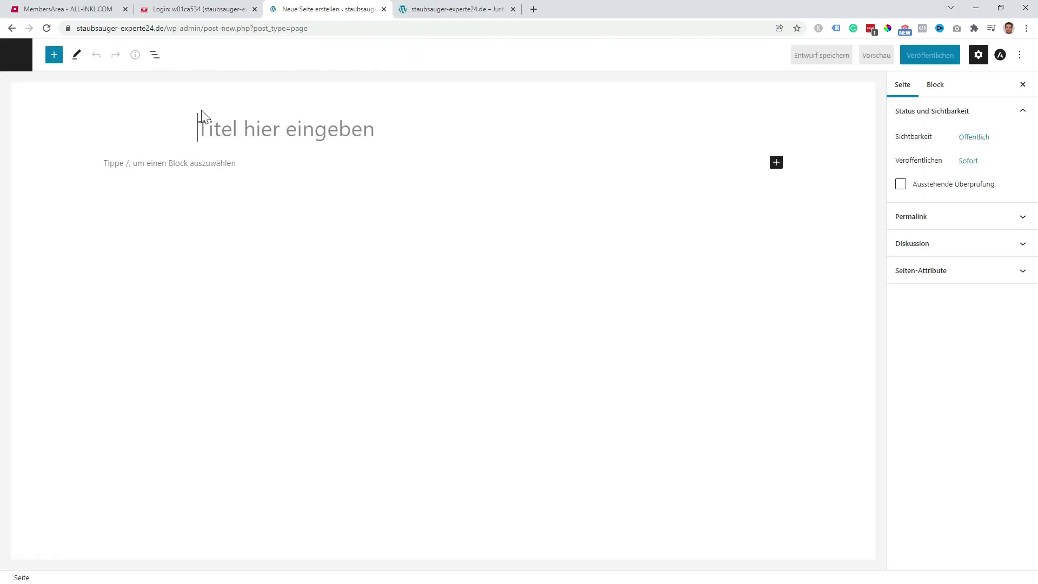
type("Blog")
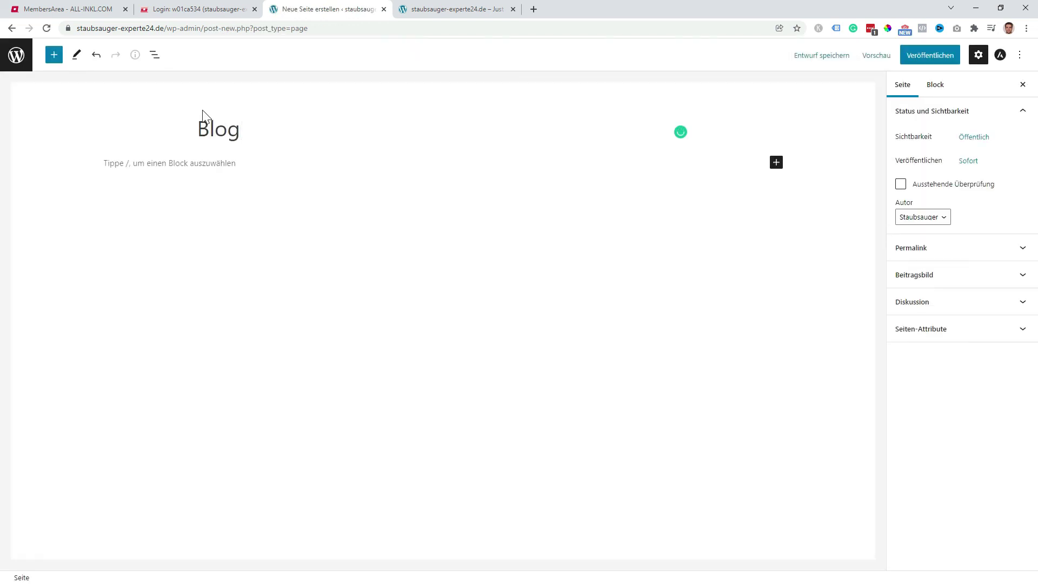
left_click(946, 57)
left_click(928, 61)
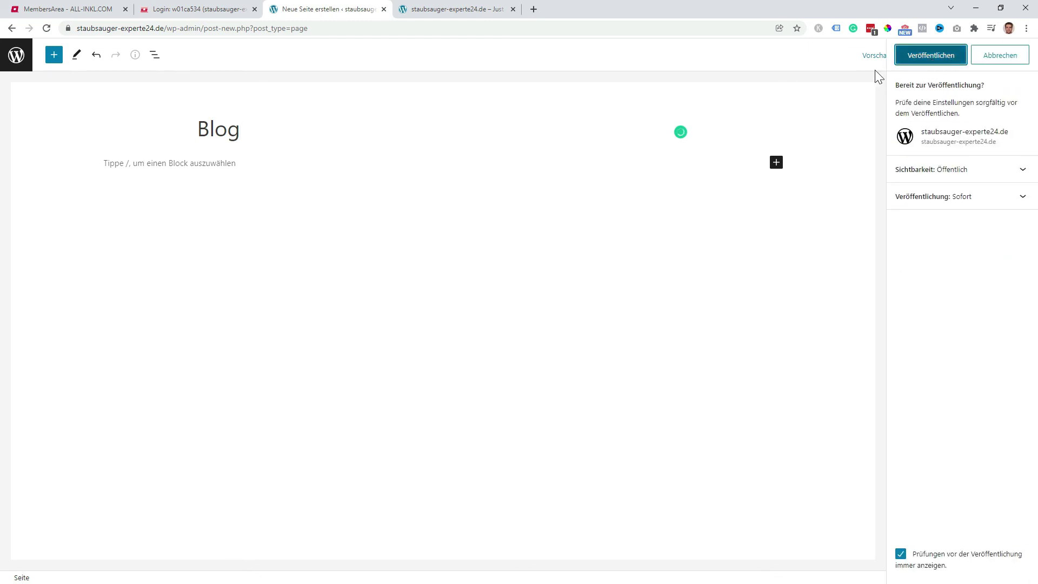
left_click(14, 60)
In the reading settings, use a static homepage with "Startseite" as Homepage and "Blog" as Beitragsseite, and save
mouse_move(43, 292)
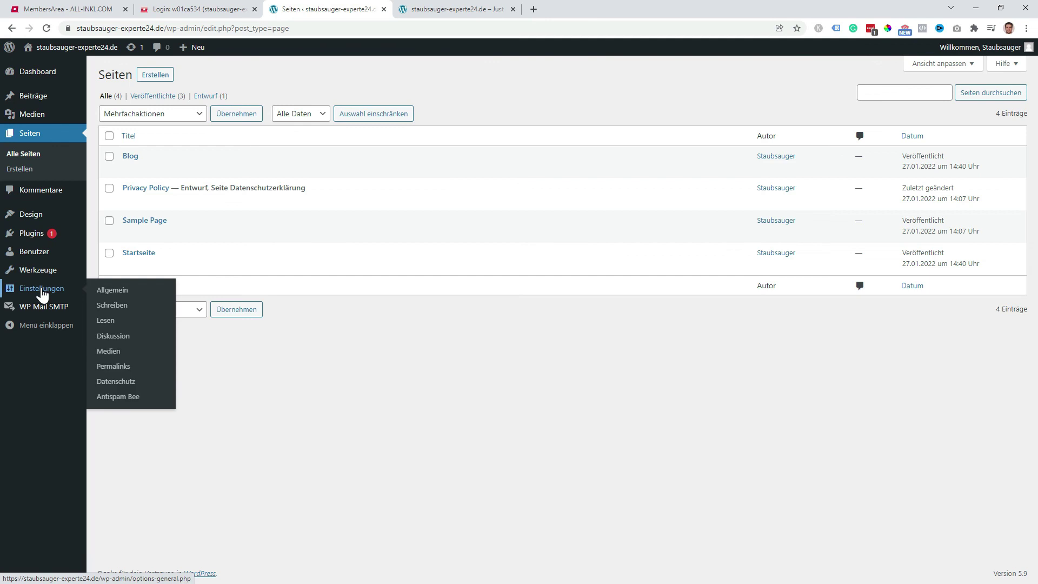
left_click(109, 321)
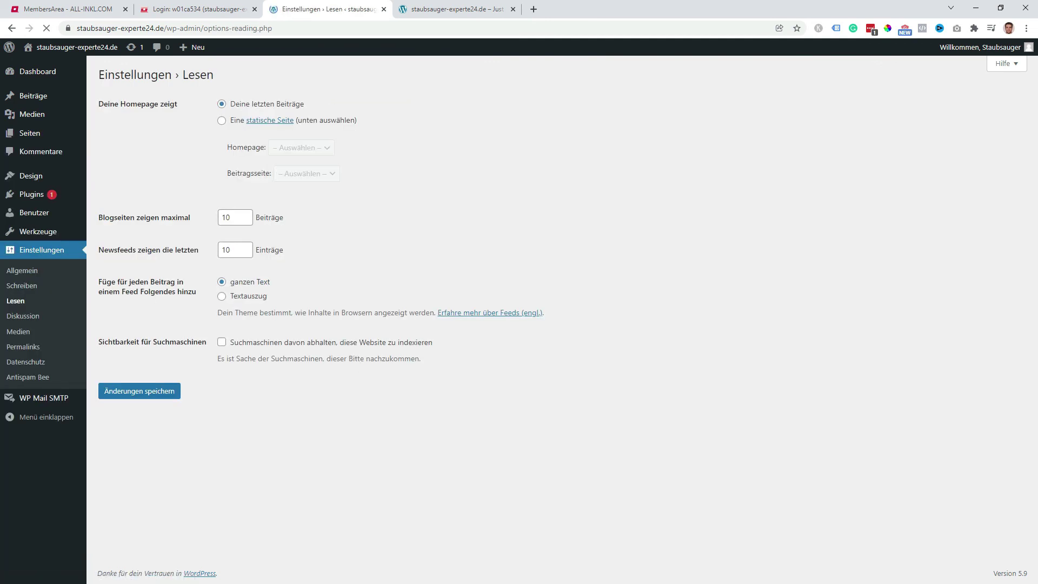
left_click(221, 121)
left_click(335, 154)
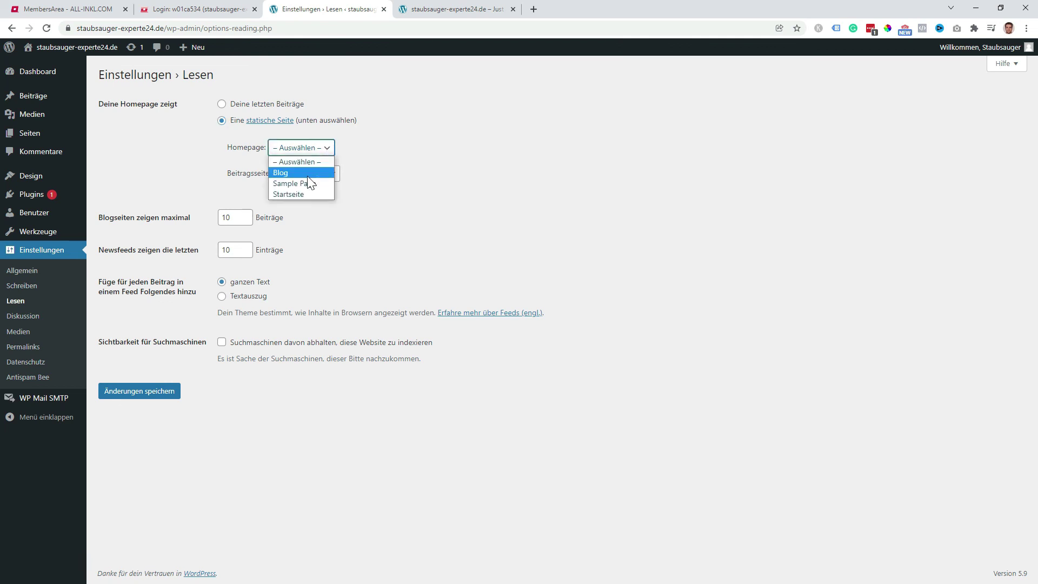
left_click(291, 196)
left_click(321, 182)
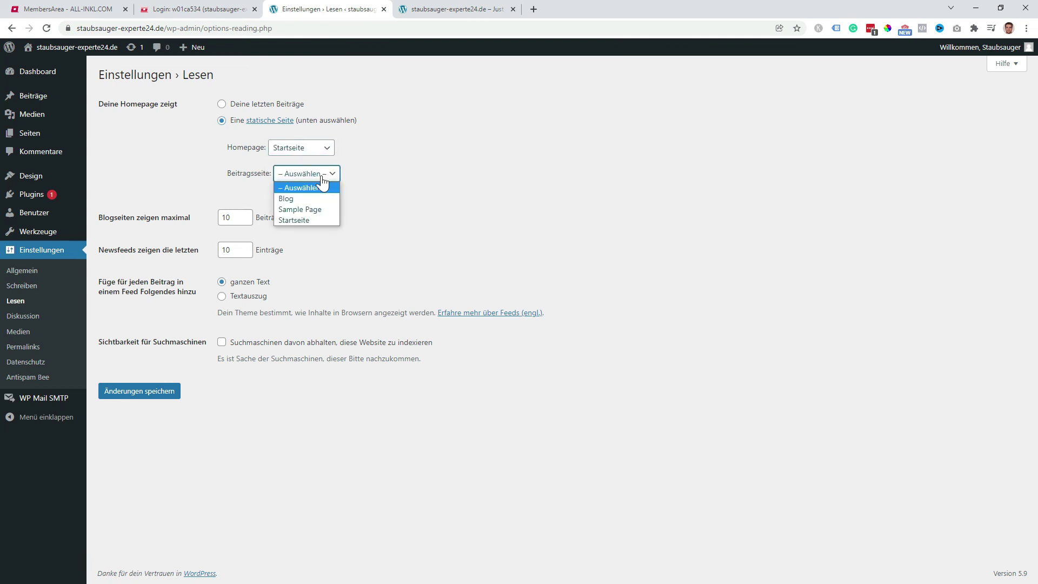
left_click(297, 199)
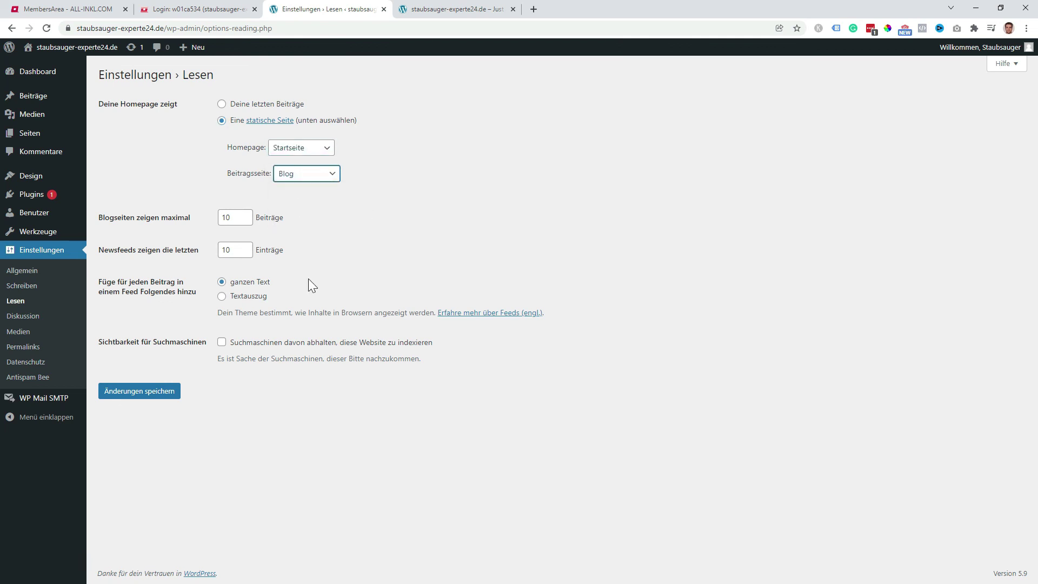
left_click(154, 392)
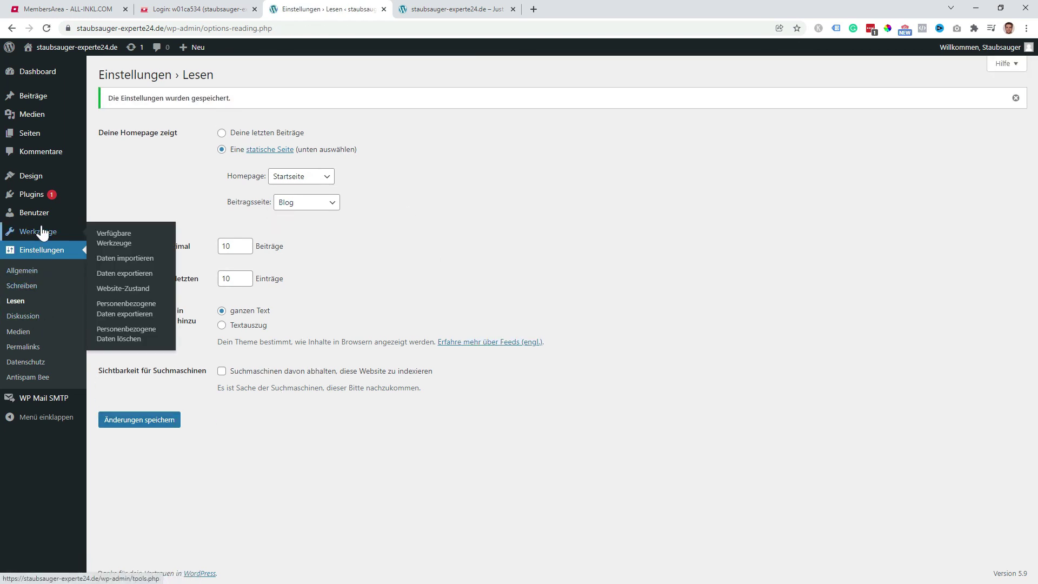
Create a new navigation menu named "Manü" in the design settings
mouse_move(27, 179)
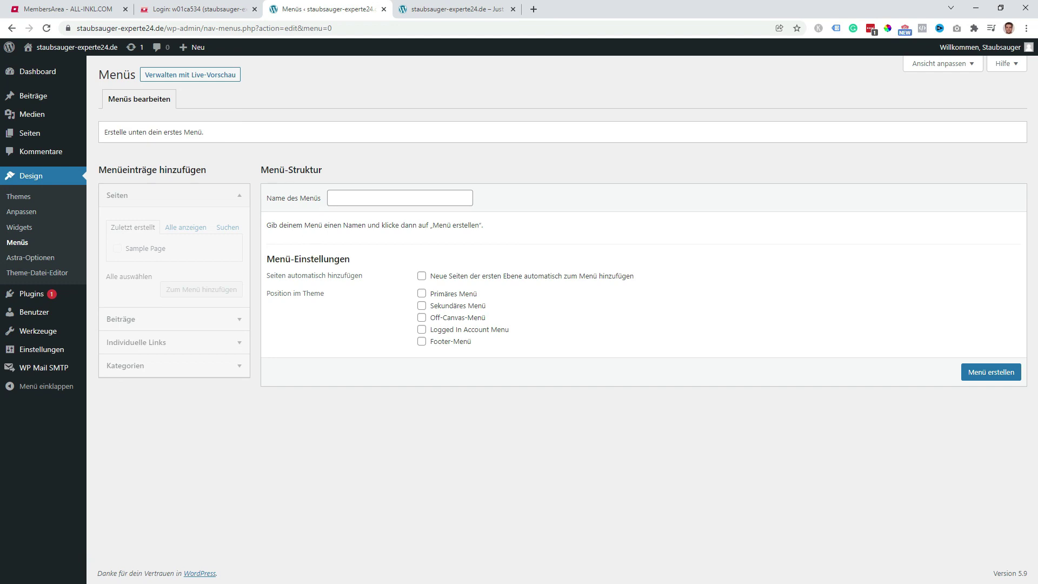
left_click(346, 198)
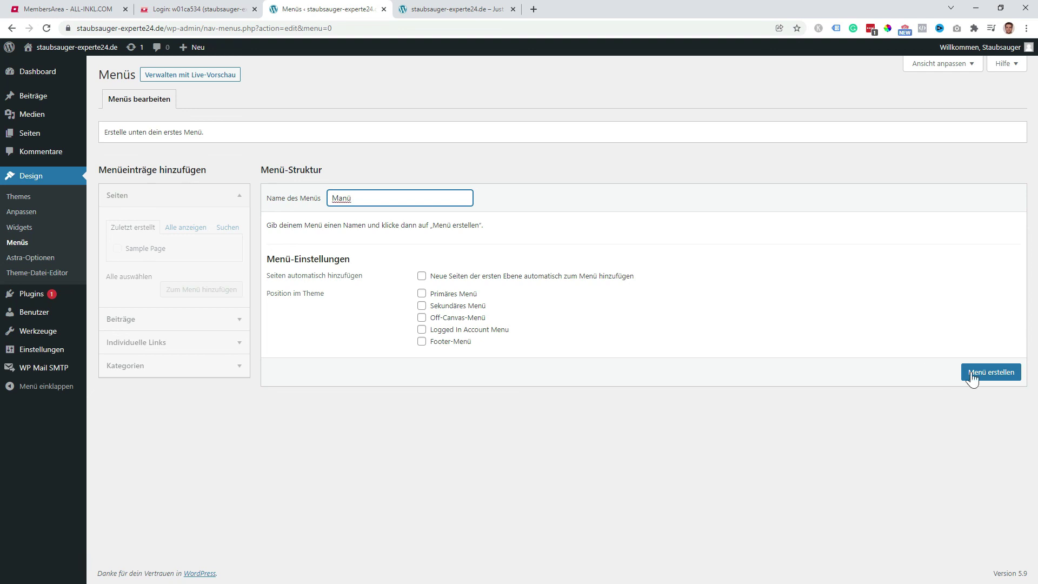
left_click(991, 372)
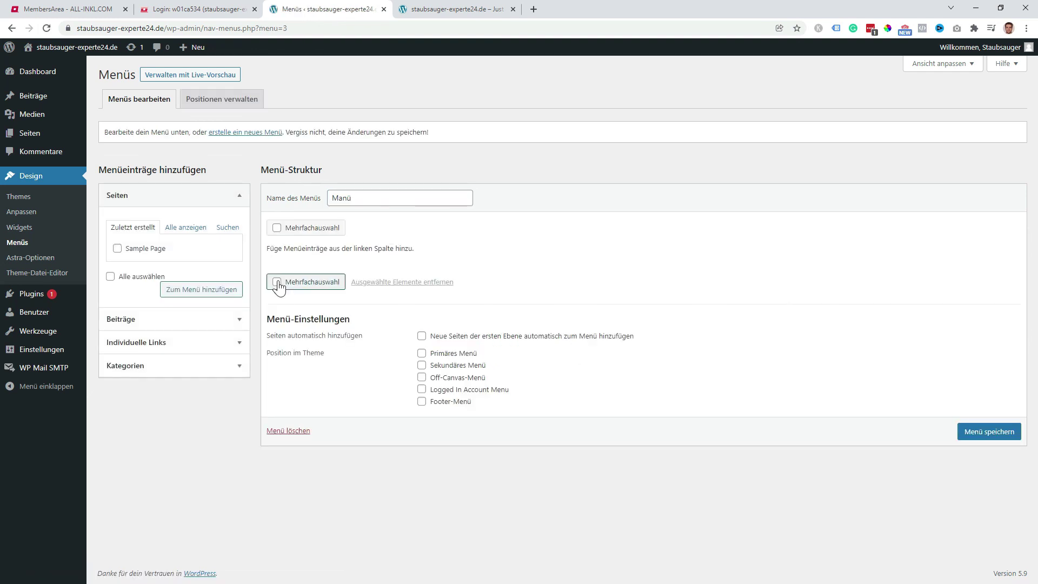
Add the pages "Startseite" and "Blog" to the menu and save it
left_click(179, 230)
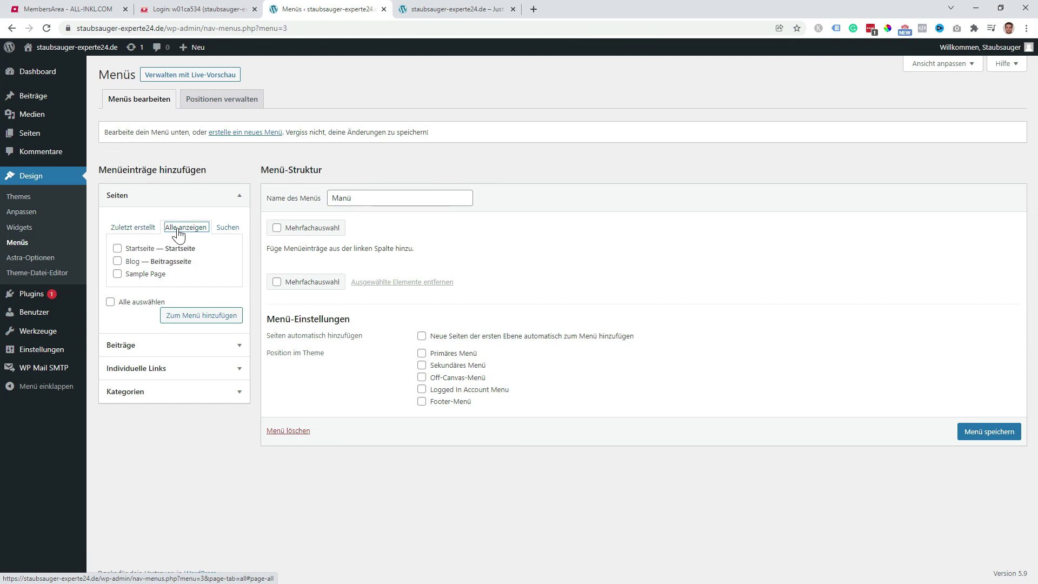
left_click(117, 249)
left_click(118, 261)
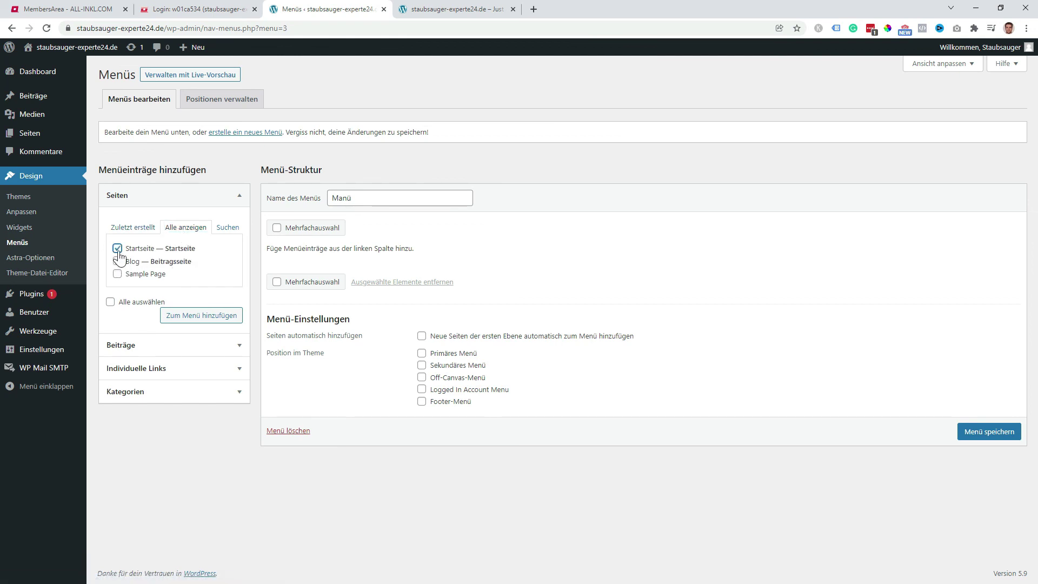
left_click(204, 318)
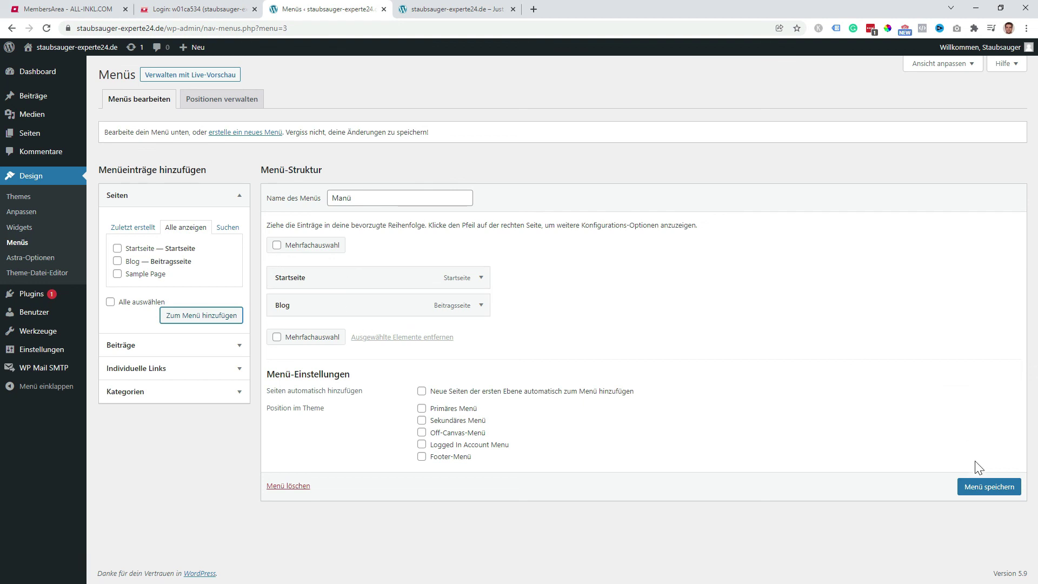
left_click(988, 488)
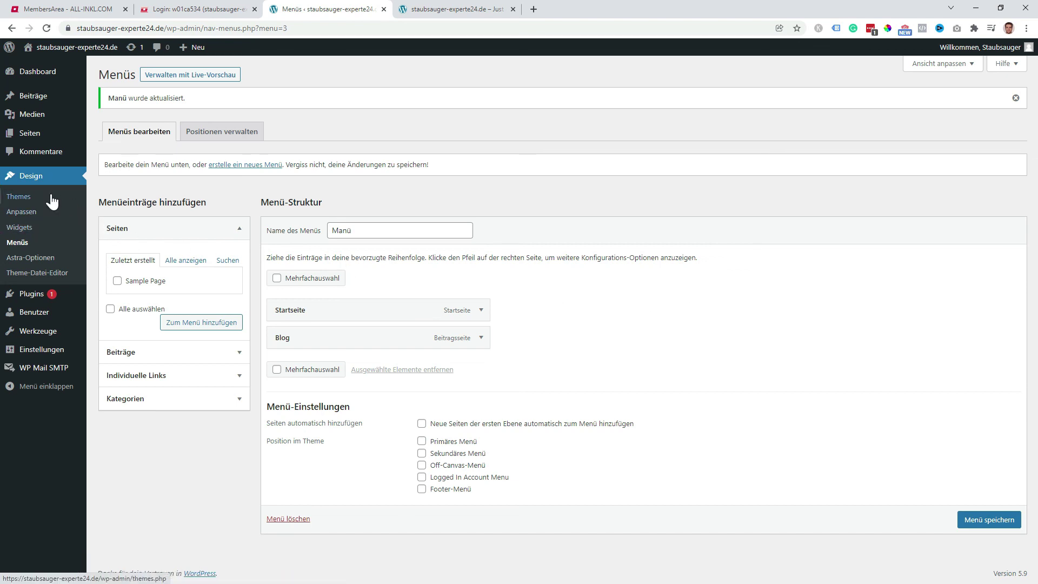
Look at the entries and position options of the menu "Manü" in the theme customizer, and return to the menu settings
left_click(19, 214)
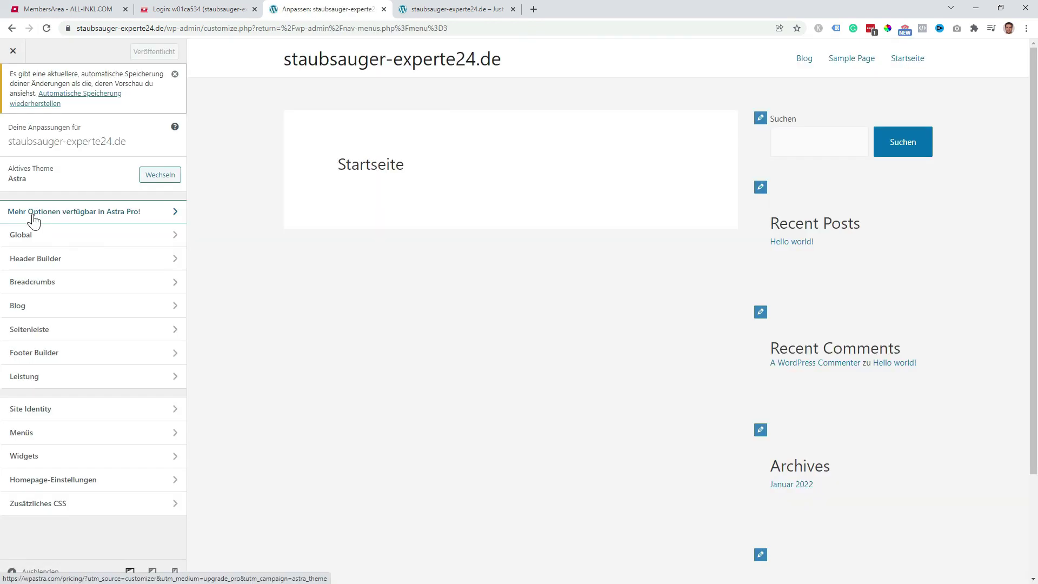
left_click(101, 439)
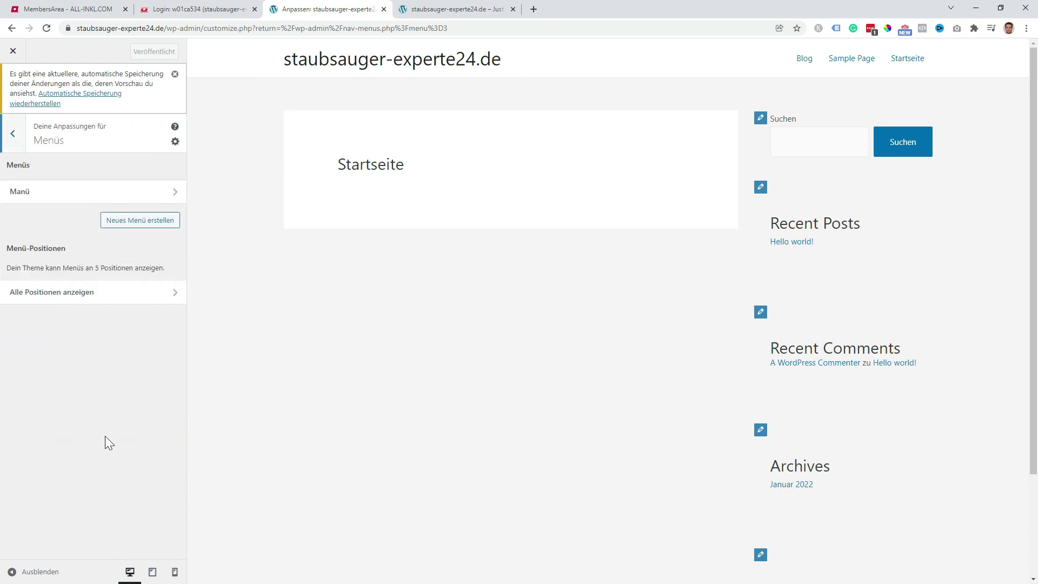
left_click(89, 194)
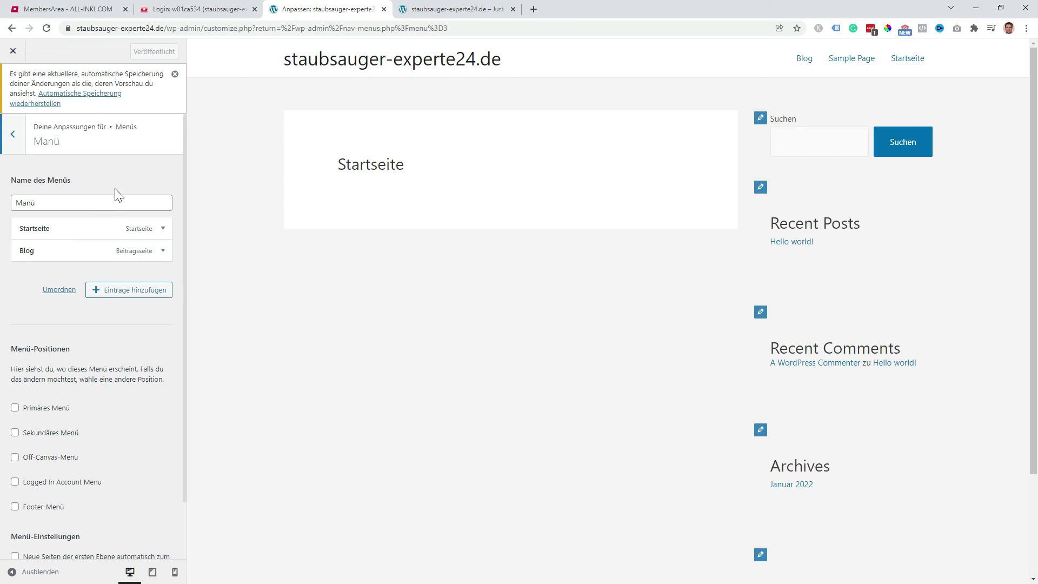
left_click(13, 134)
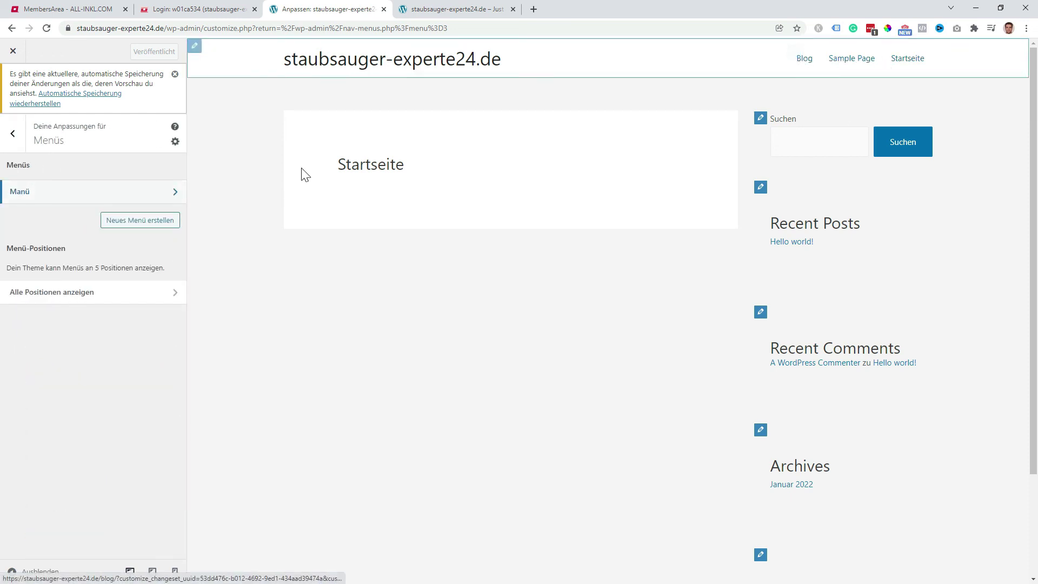
left_click(12, 50)
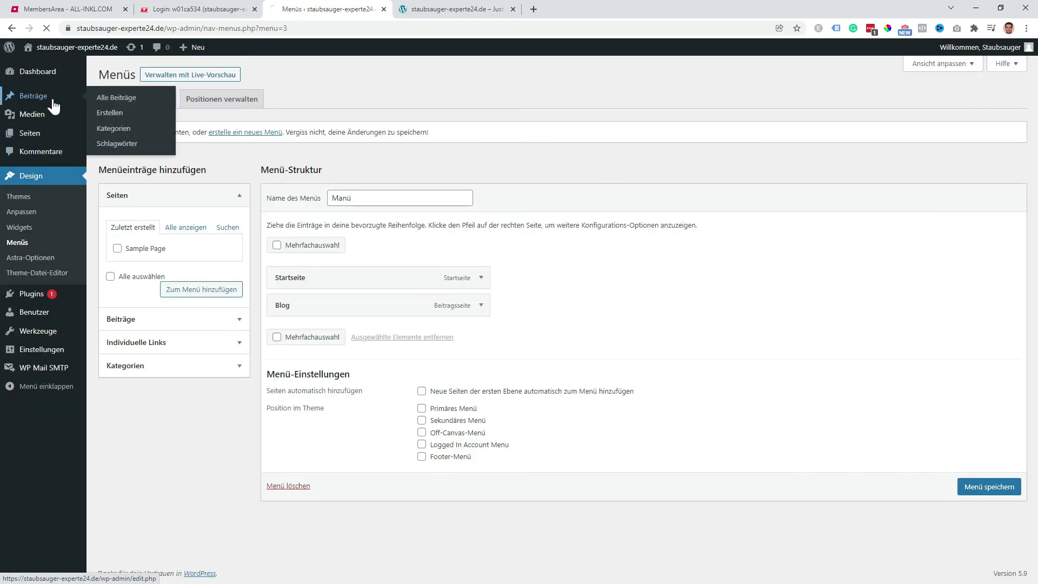
Create a new post and enter the title "Dein erster Blogbeitrag"
left_click(52, 103)
left_click(165, 75)
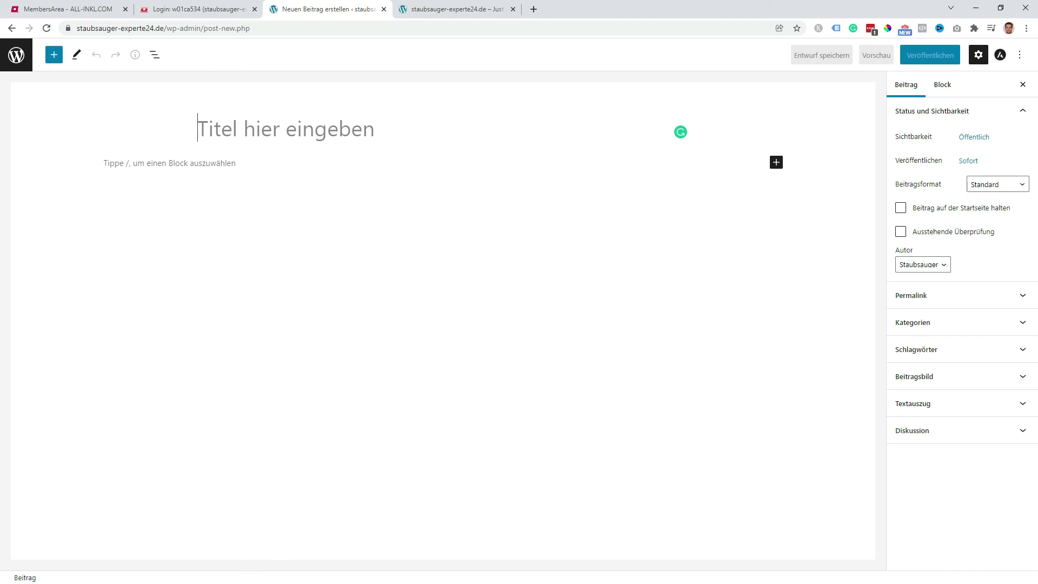
type("Dein erster Blogbeitrag")
key("Return")
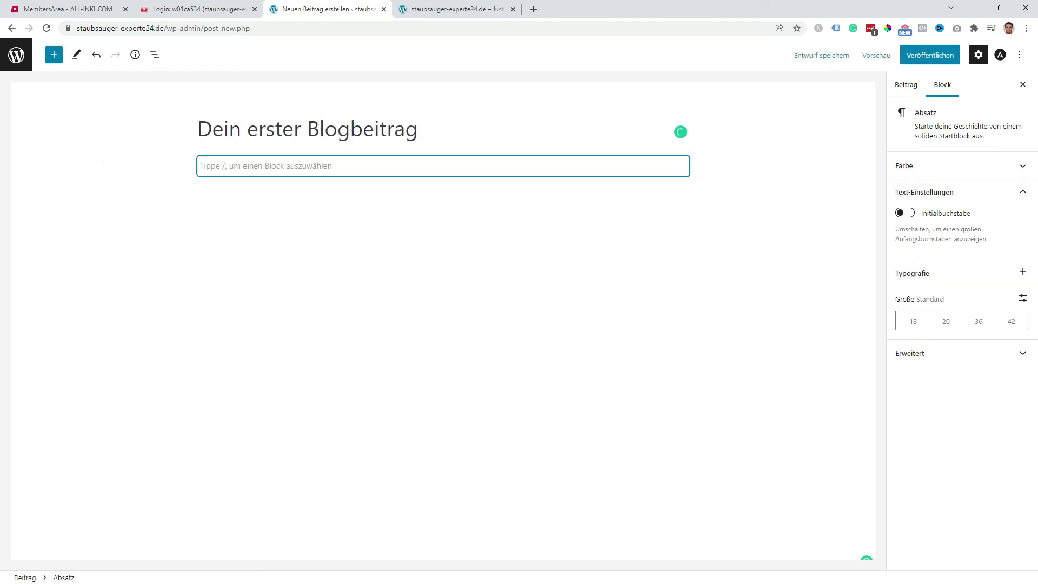
Write the paragraph "Produkte vergleichen" and insert an empty image block below it
type("P")
key("BackSpace")
type("Produkte vergleichen")
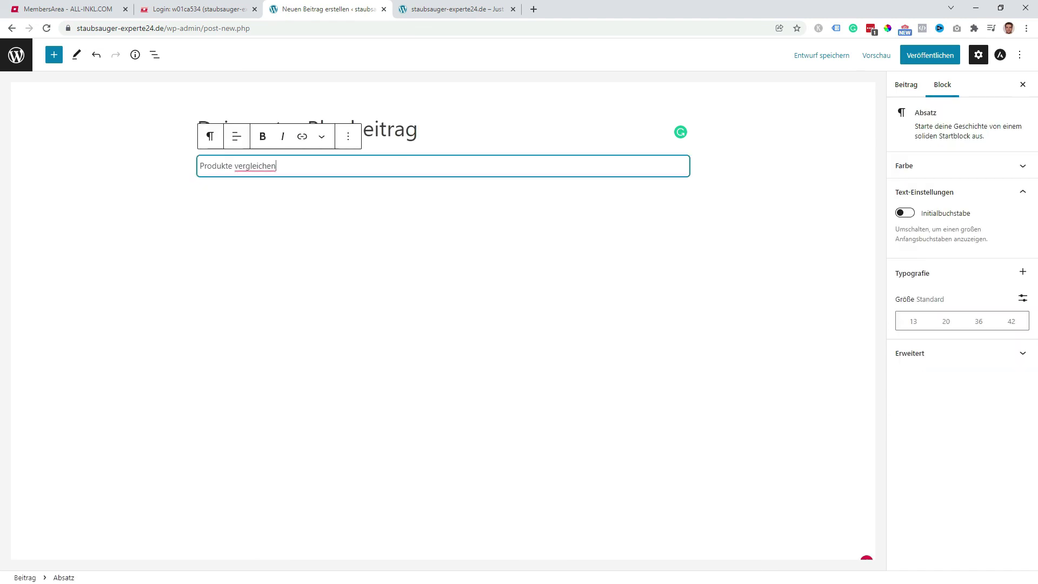
key("Return")
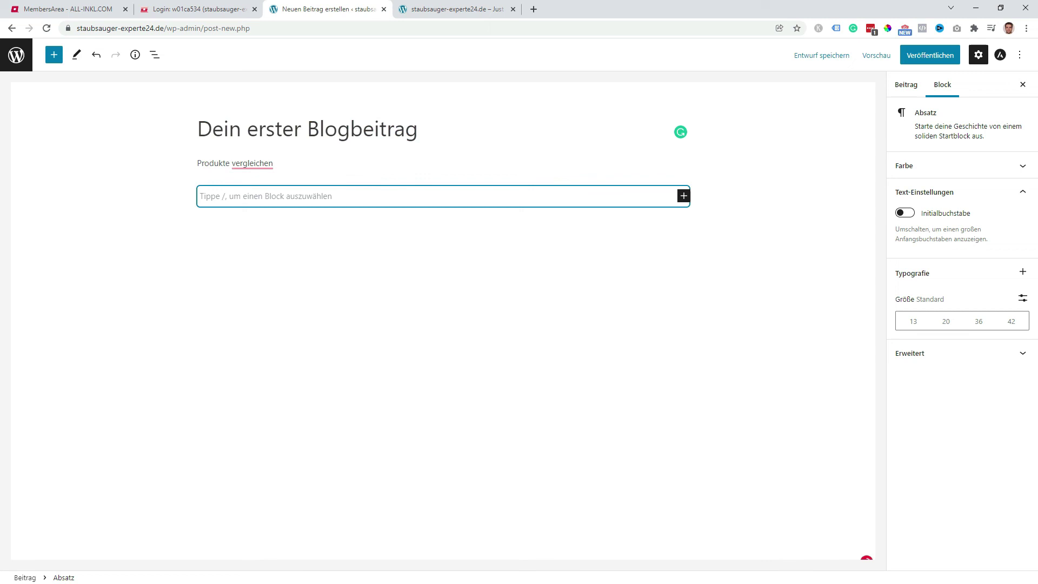
left_click(683, 196)
left_click(763, 283)
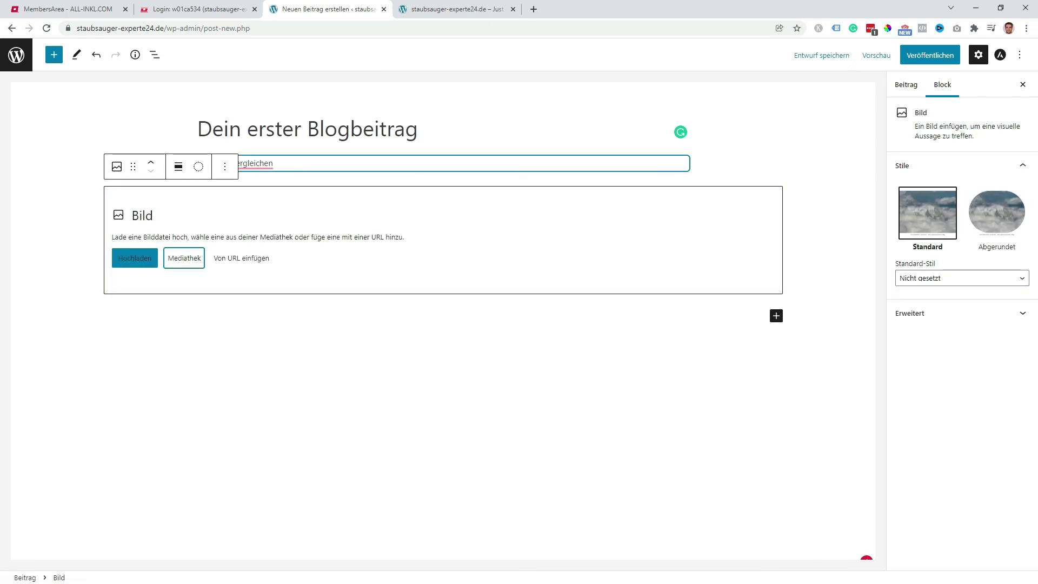
Select the paragraph text "Produkte vergleichen" and open its link entry
left_click(281, 166)
left_click_drag(276, 166, 199, 166)
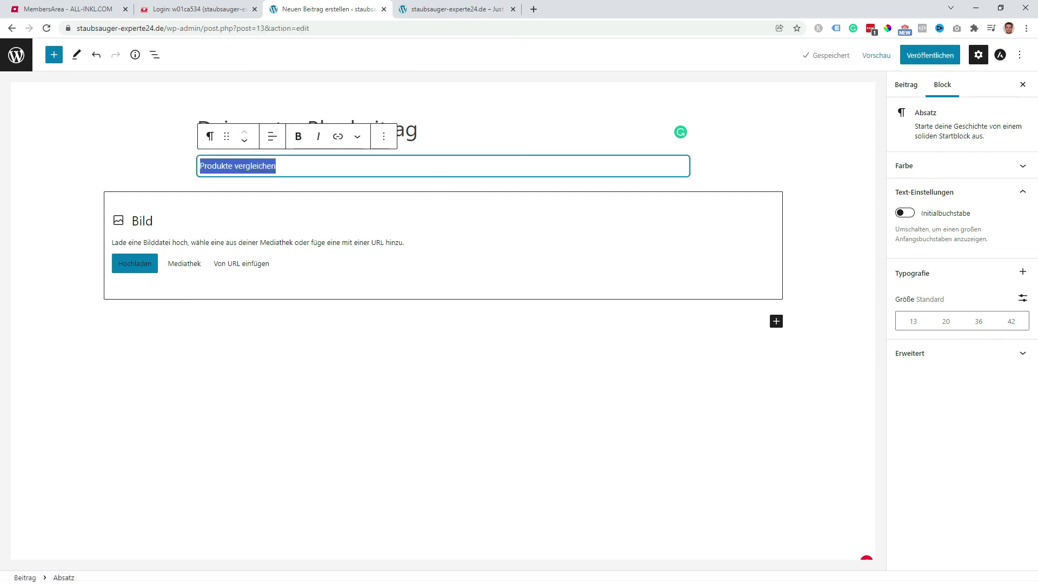
mouse_move(256, 166)
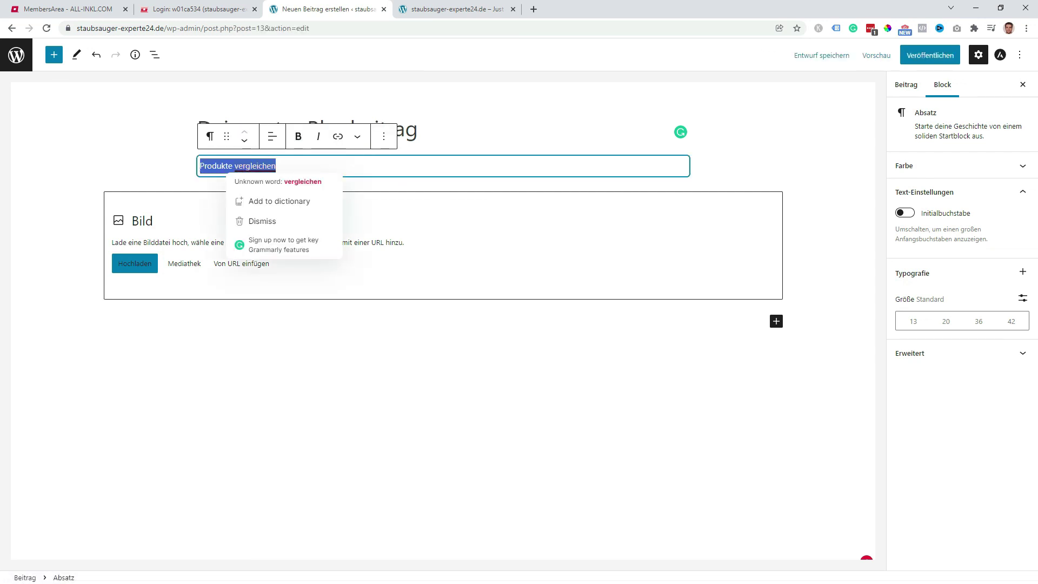
left_click(338, 138)
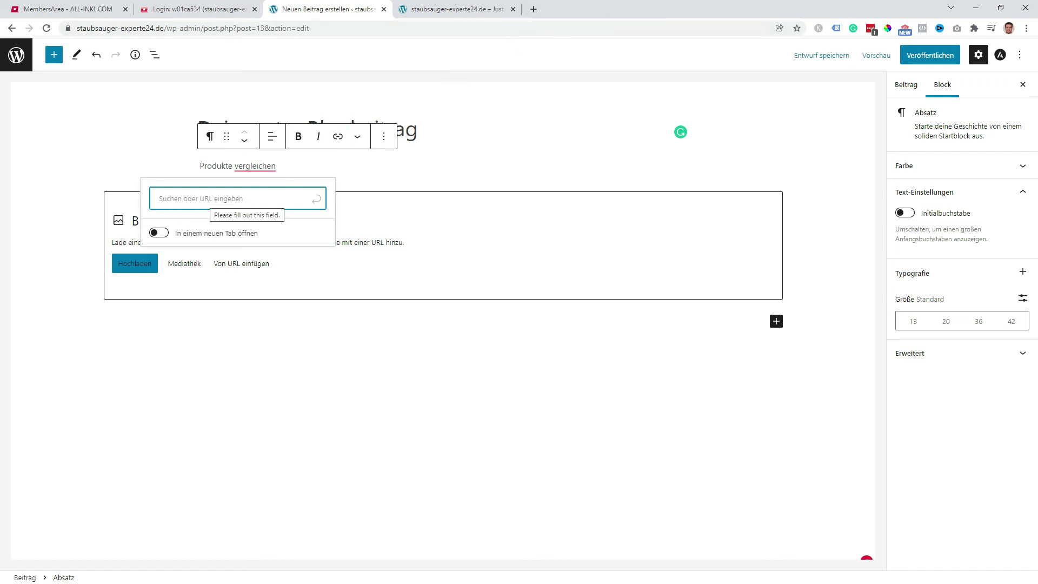
In a new tab, search Amazon.de for "staubsauger" and copy the short affiliate link of the Amazon Basics Zylinder-Staubsauger
left_click(534, 9)
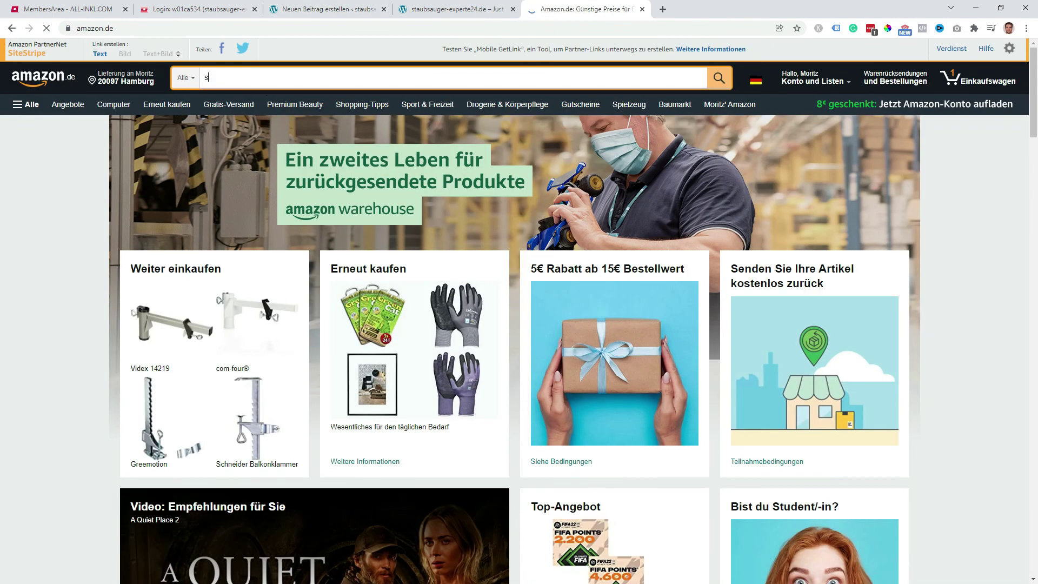
type("staubsauger")
key("Return")
scroll(410, 286, "down", 3)
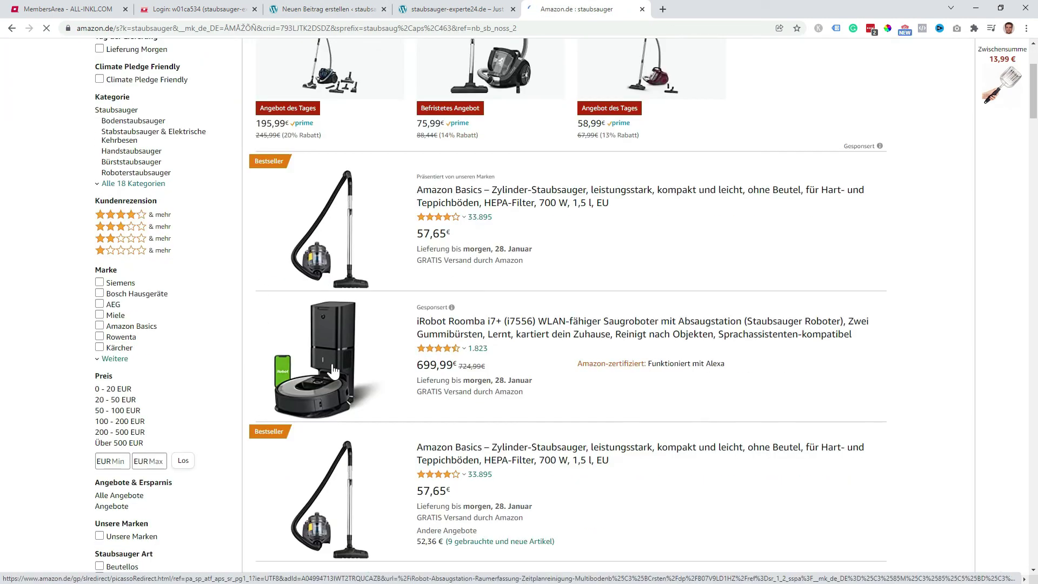
scroll(409, 287, "down", 4)
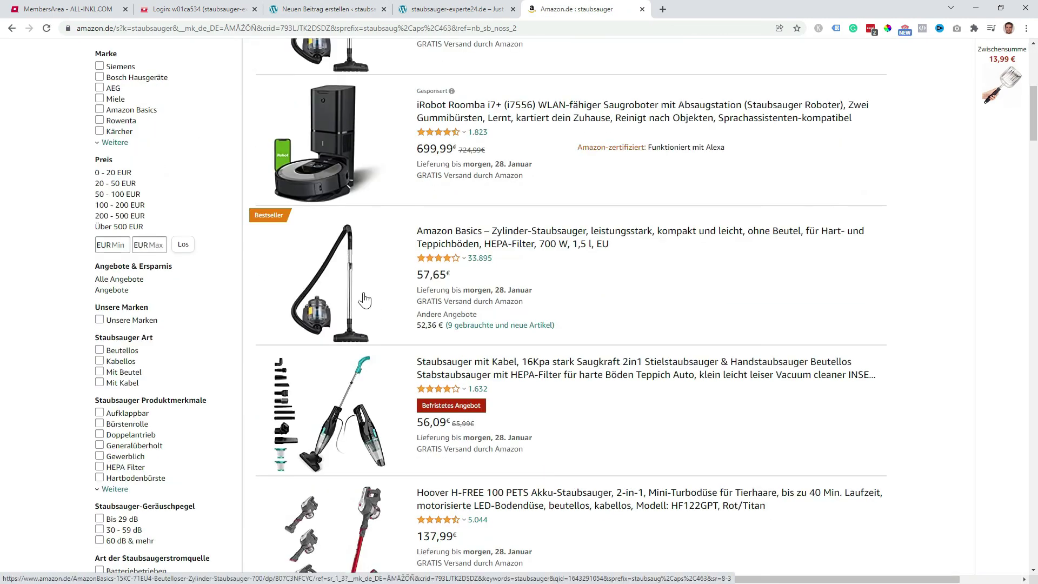
left_click(321, 286)
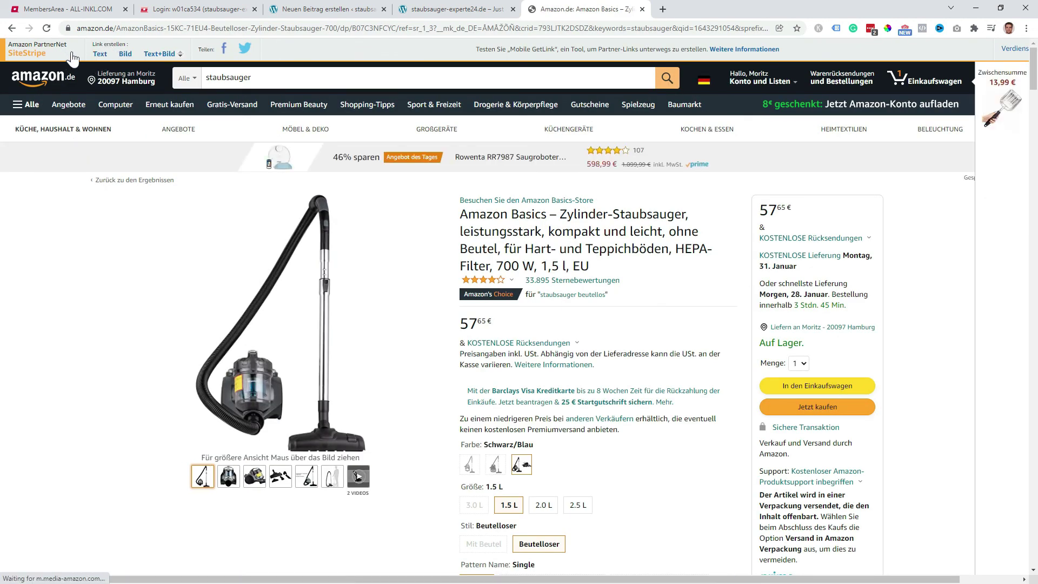
left_click(97, 57)
key("ctrl+c")
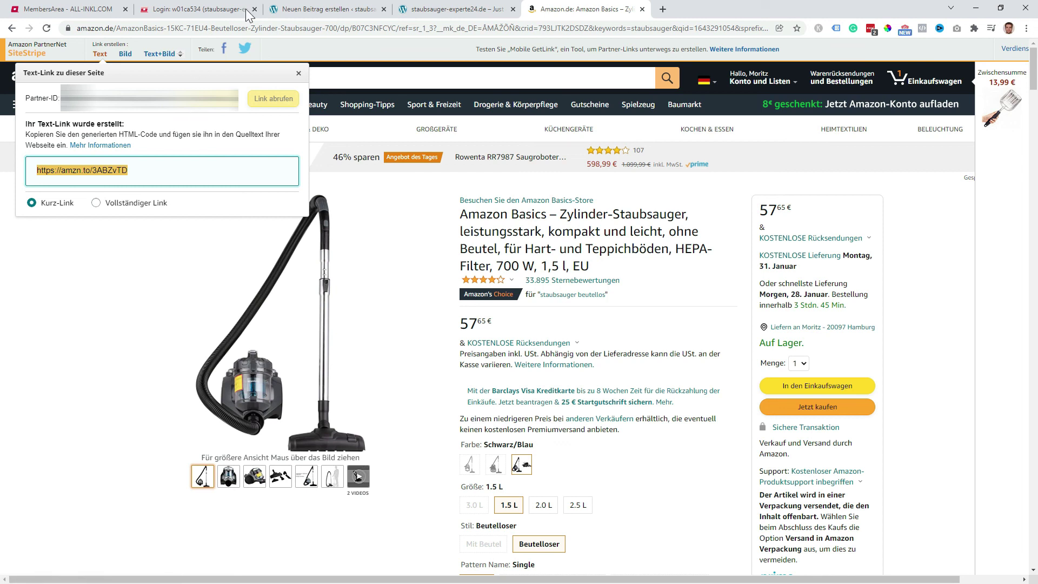
left_click(449, 9)
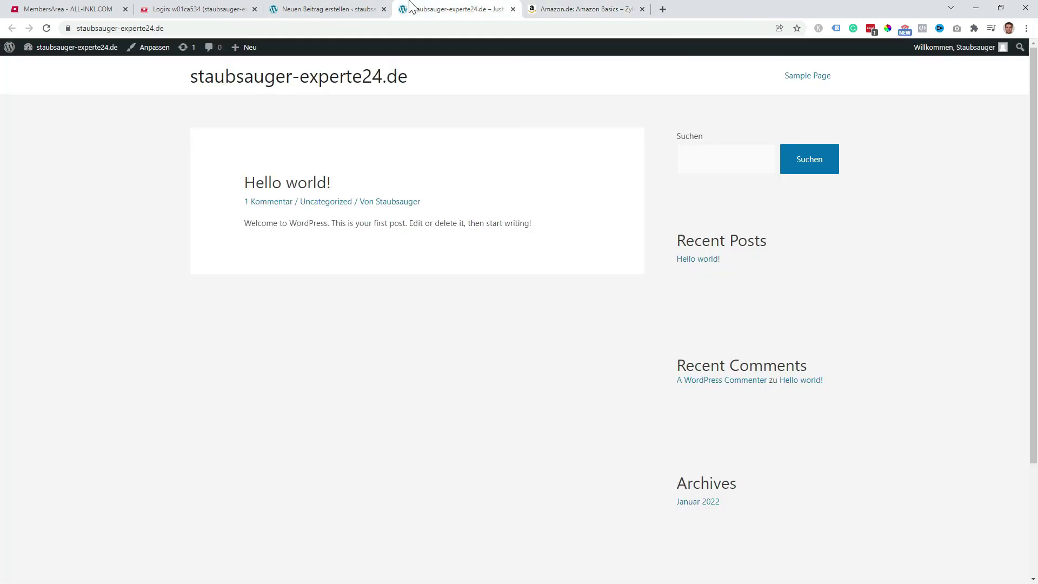
left_click(338, 10)
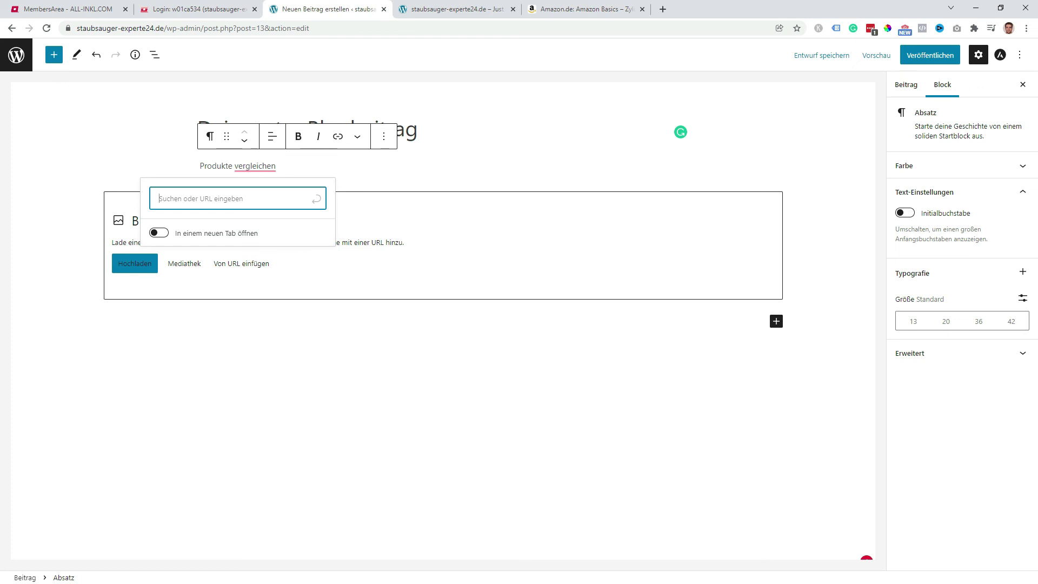
key("ctrl+v")
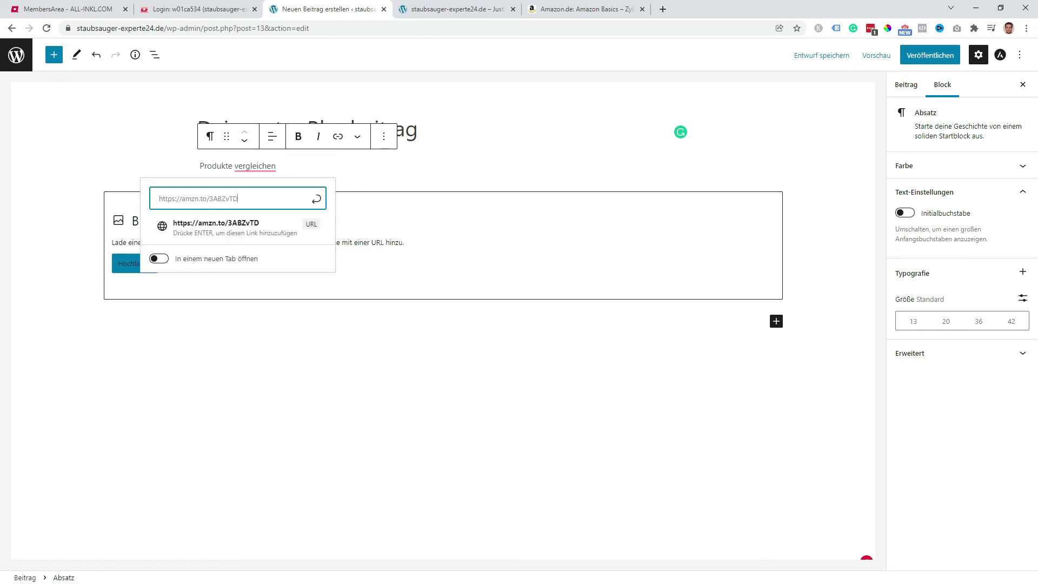
left_click(159, 260)
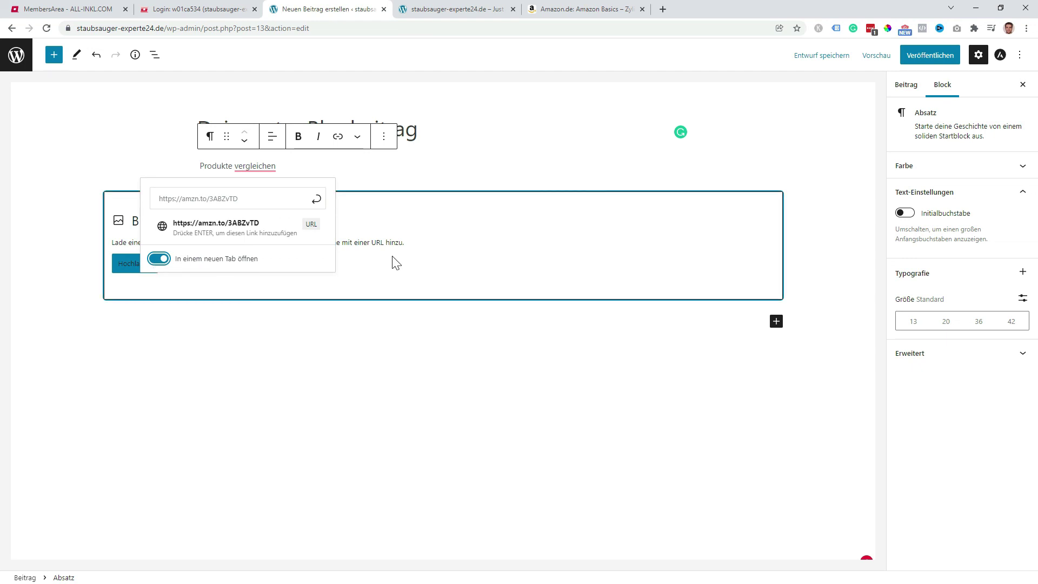
left_click(414, 220)
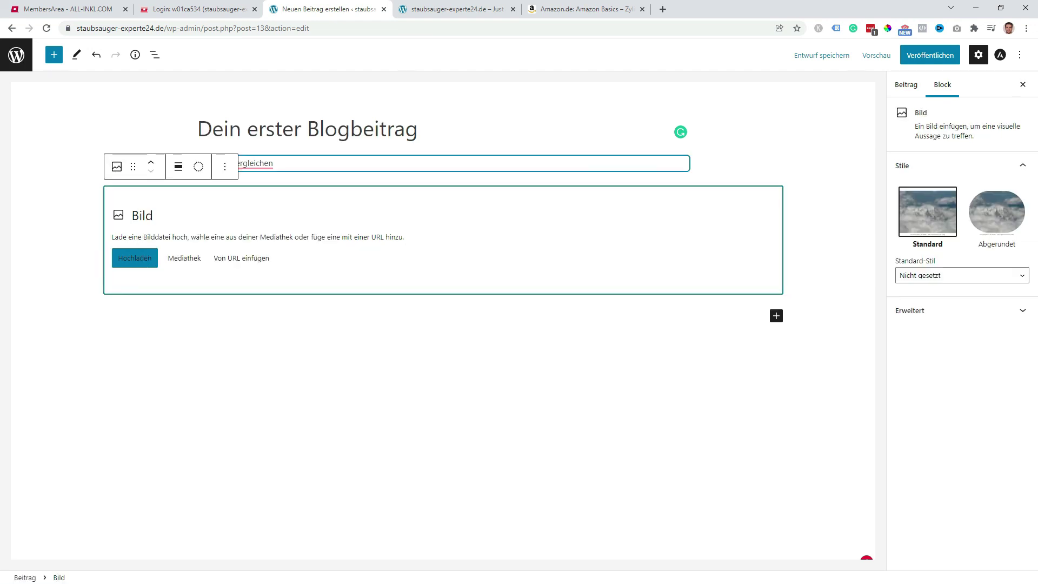
left_click(713, 167)
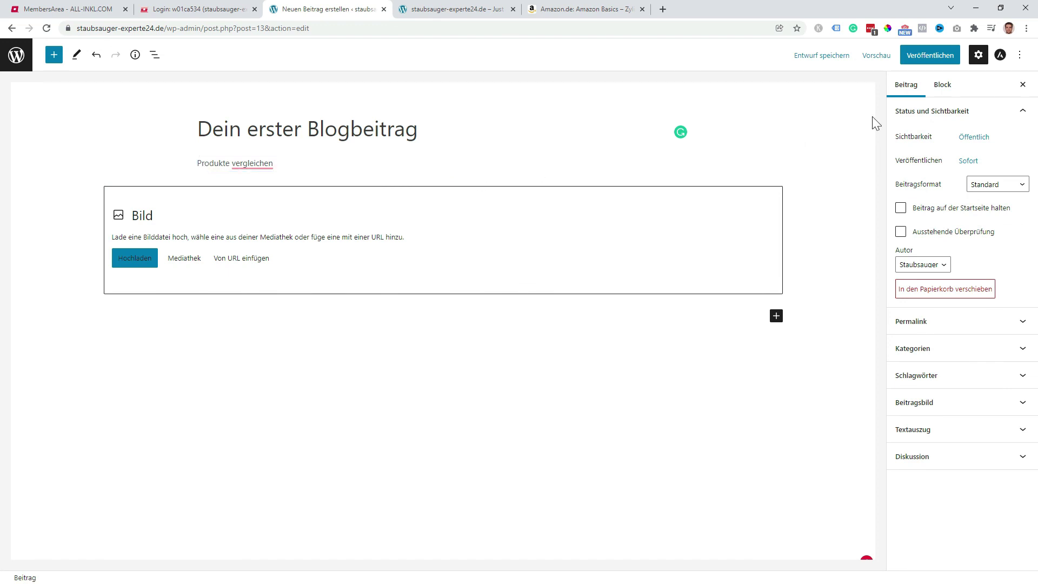
Publish the post and check the Blog page on the reloaded website
left_click(919, 60)
left_click(935, 56)
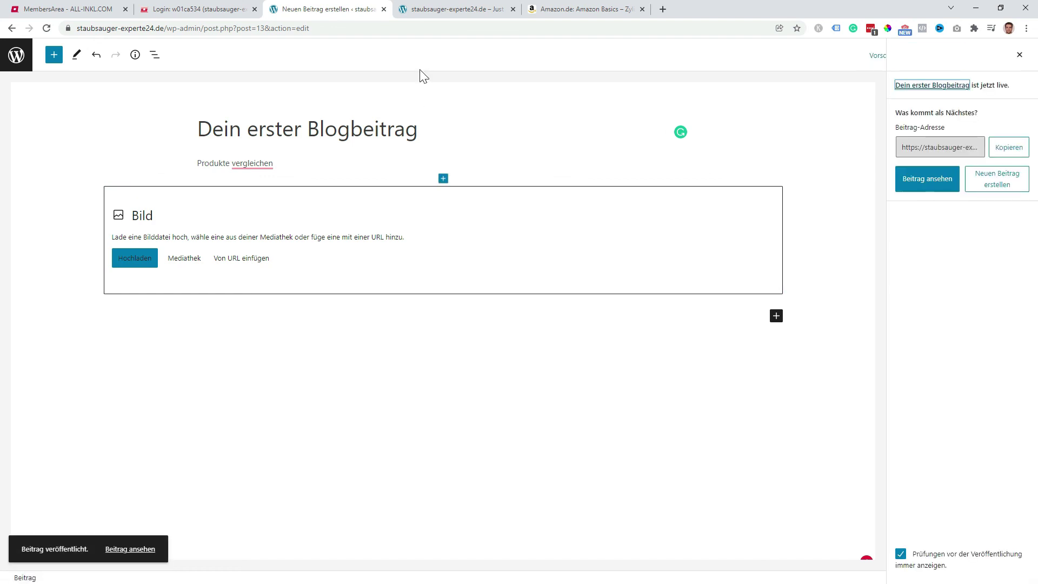
left_click(454, 9)
left_click(47, 27)
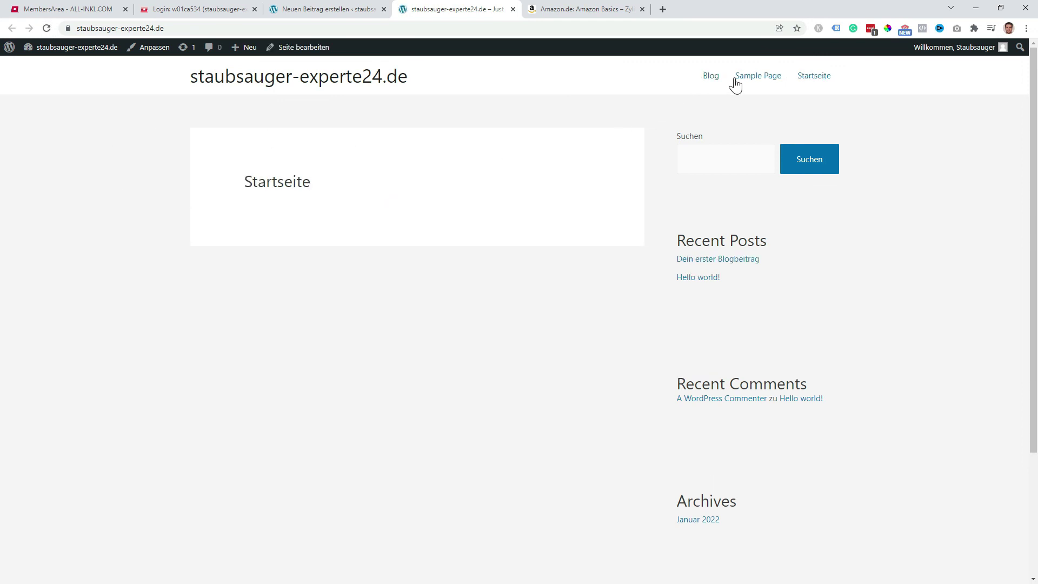
left_click(711, 78)
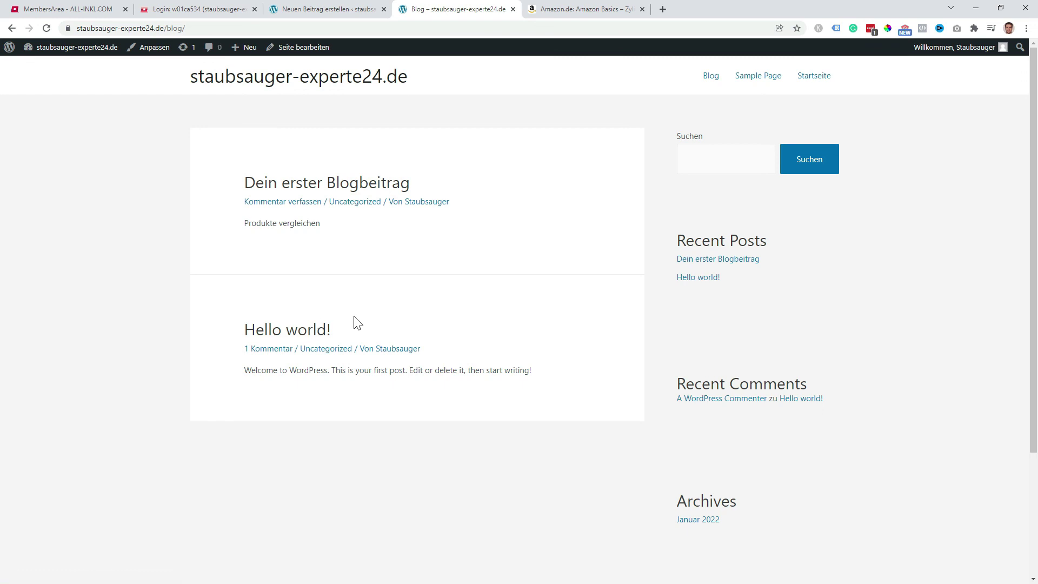
Move the "Hello world!" post to the trash from the post list and switch back to the website's Blog page
left_click(338, 11)
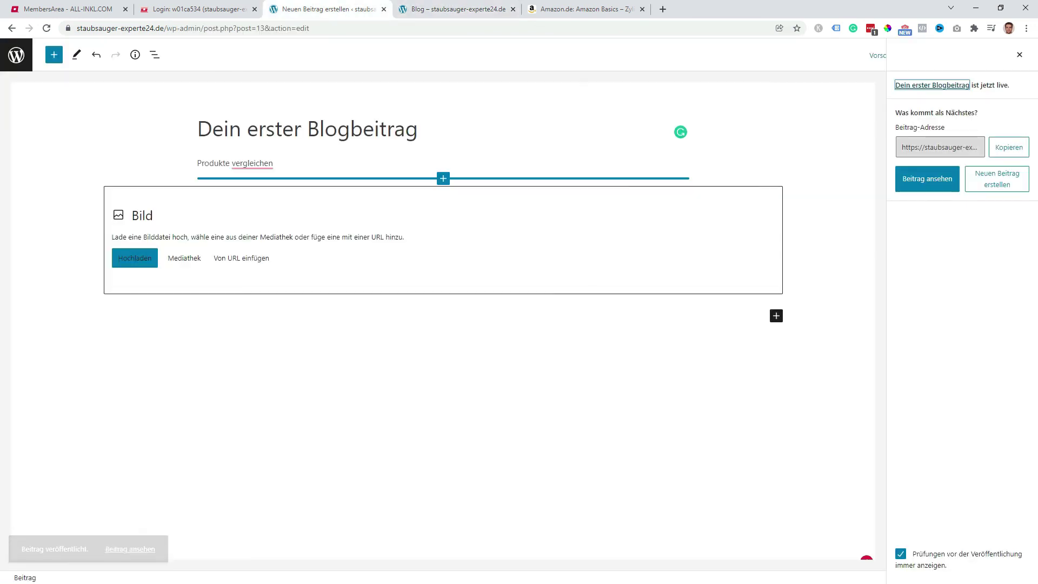
left_click(16, 54)
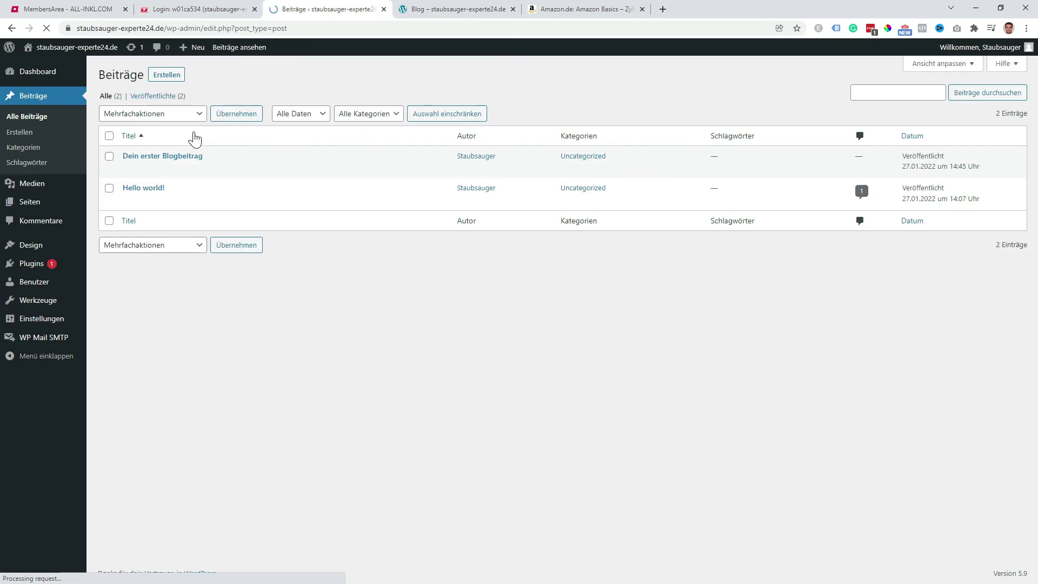
left_click(213, 202)
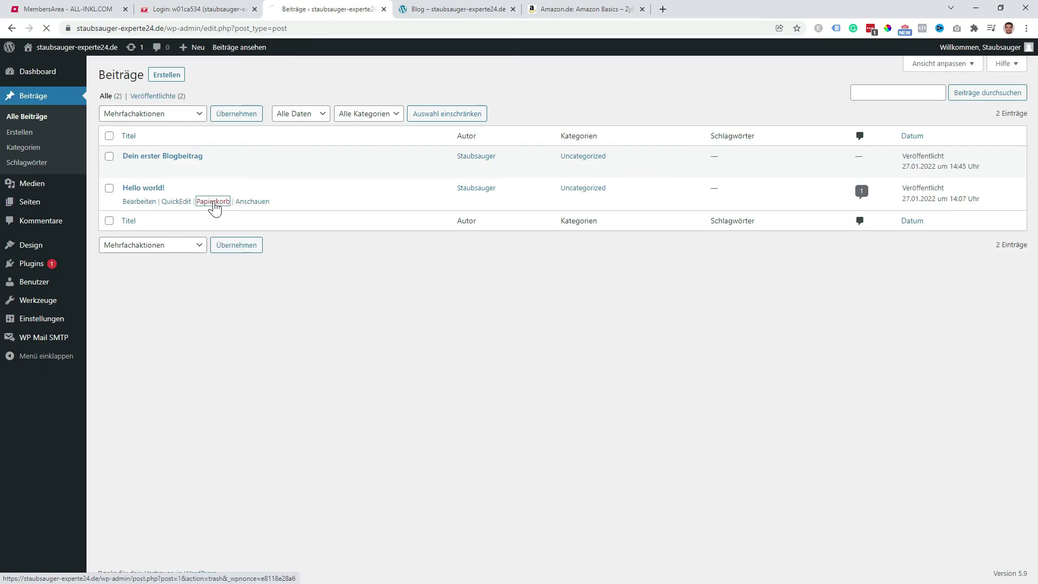
left_click(429, 10)
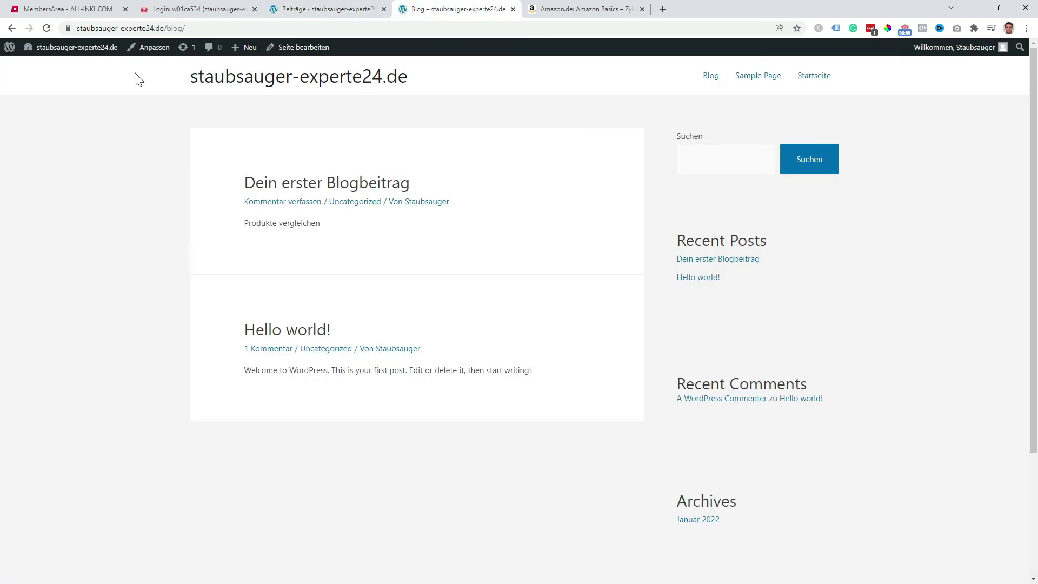
Reload the Blog page, open "Dein erster Blogbeitrag" and check whether its "Produkte vergleichen" text works as a link
left_click(47, 28)
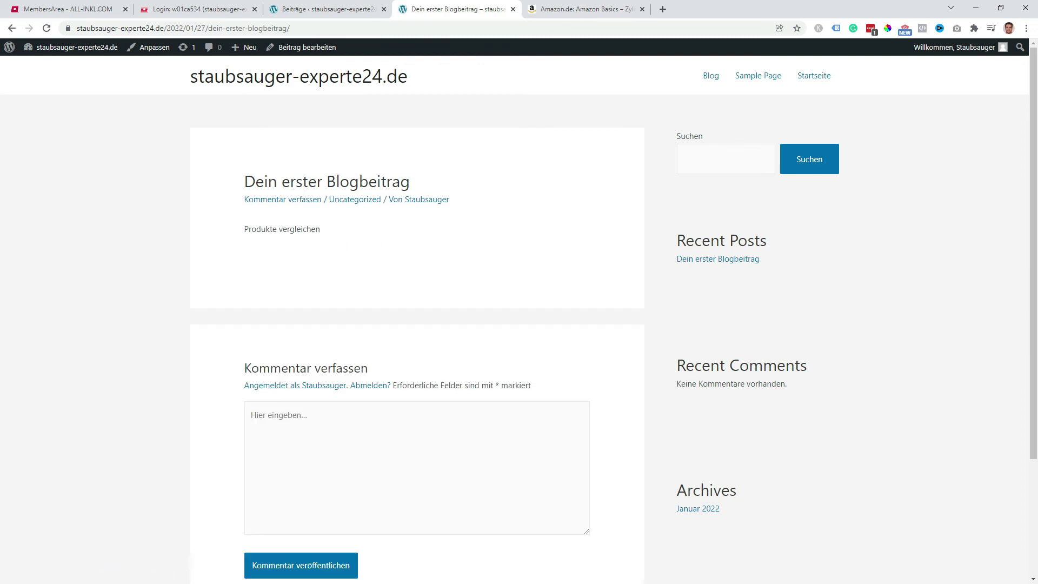
left_click_drag(324, 234, 269, 232)
left_click(269, 233)
triple_click(286, 237)
left_click(244, 228)
left_click(319, 9)
left_click(162, 189)
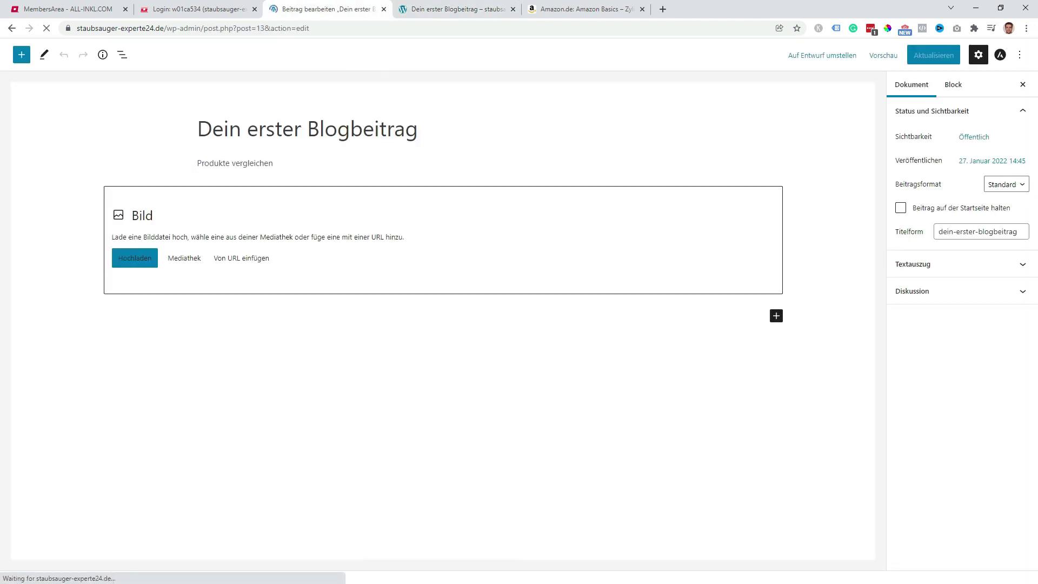
left_click(324, 165)
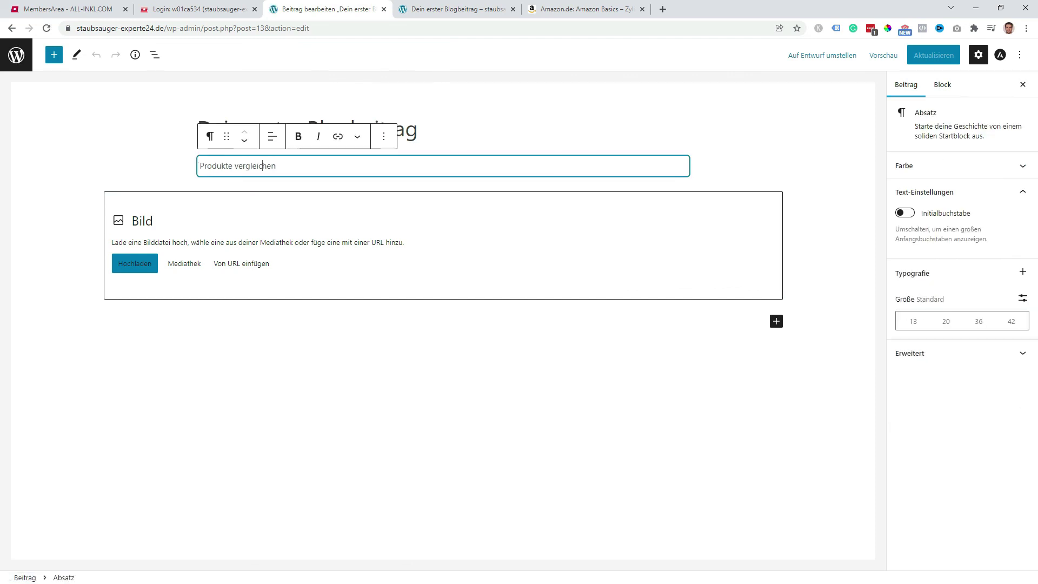
key("shift+Home")
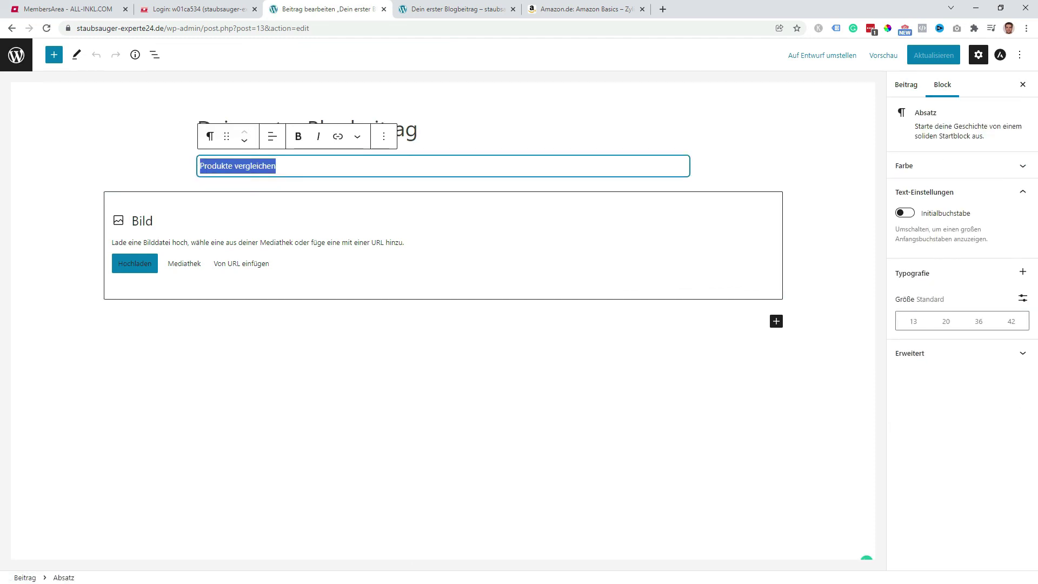
left_click(338, 137)
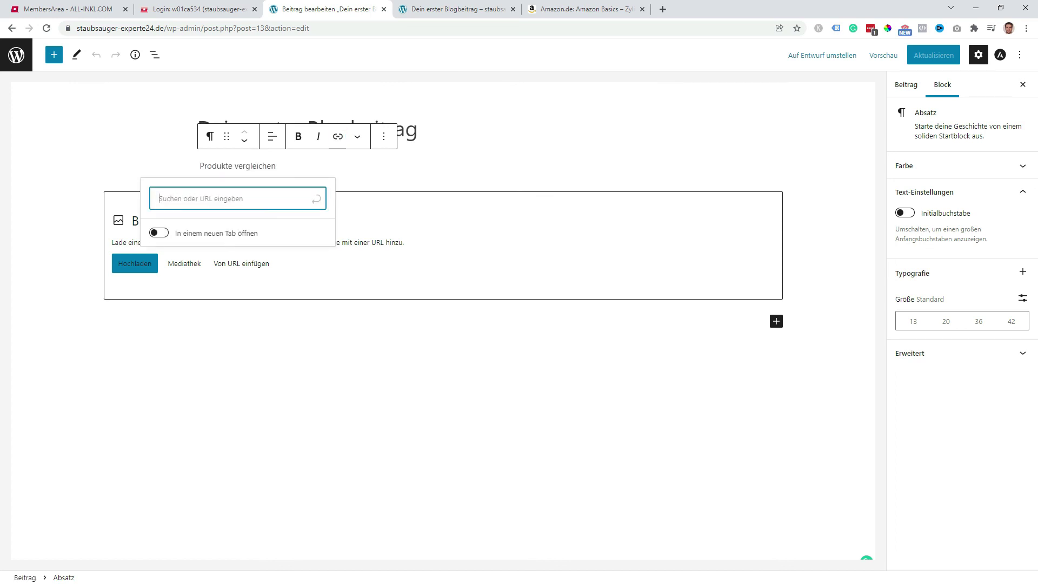
key("ctrl+v")
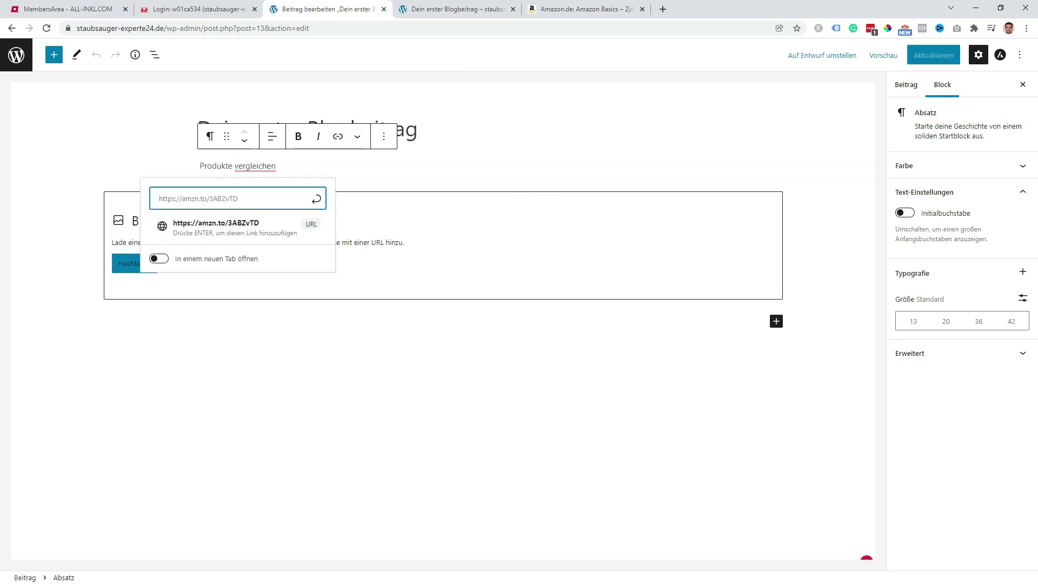
key("Return")
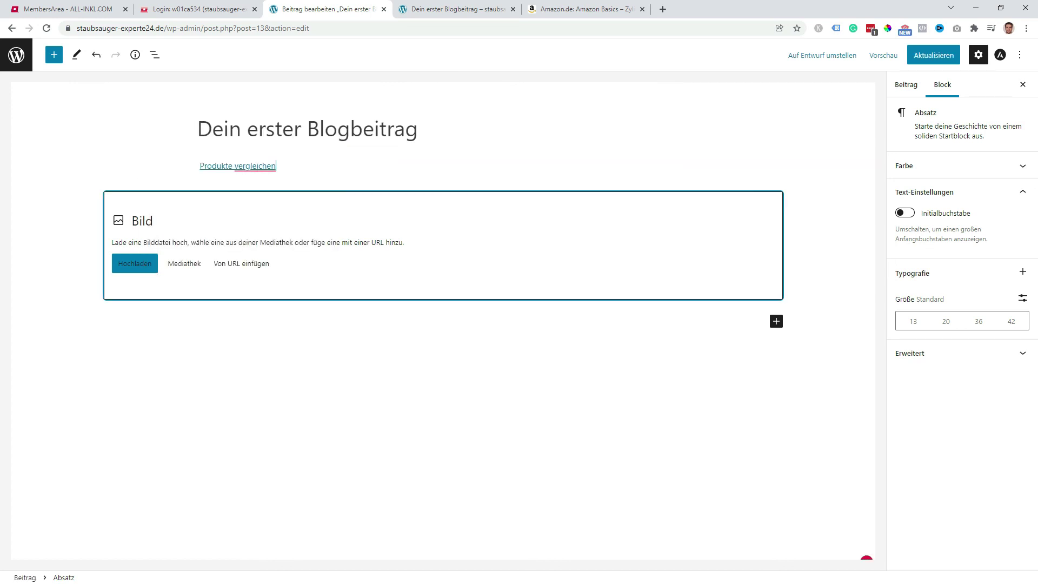
Update the post, reload its page on the website and follow the "Produkte vergleichen" link to test it
left_click(926, 57)
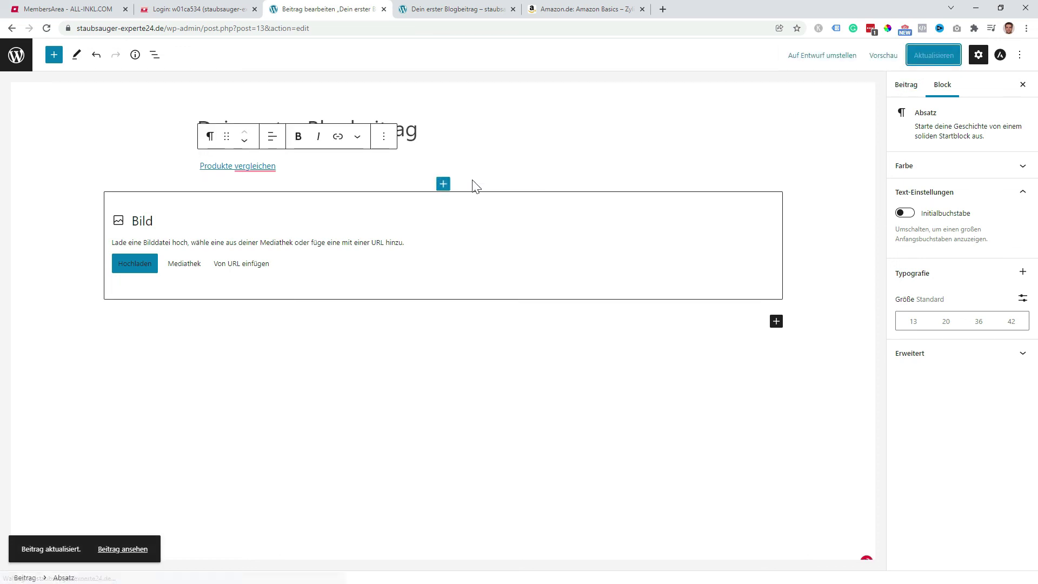
left_click(448, 9)
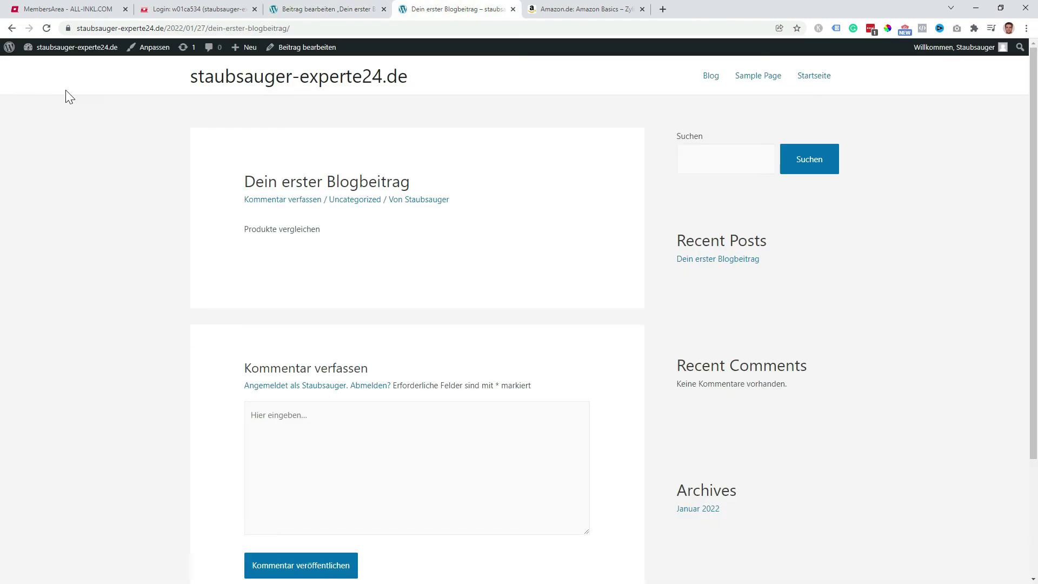
left_click(47, 28)
left_click(283, 234)
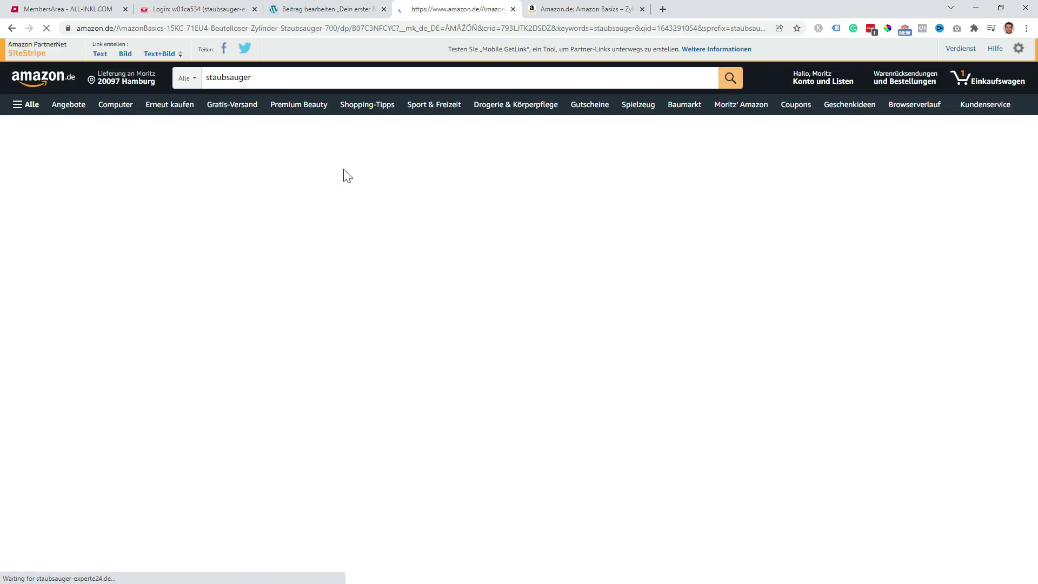